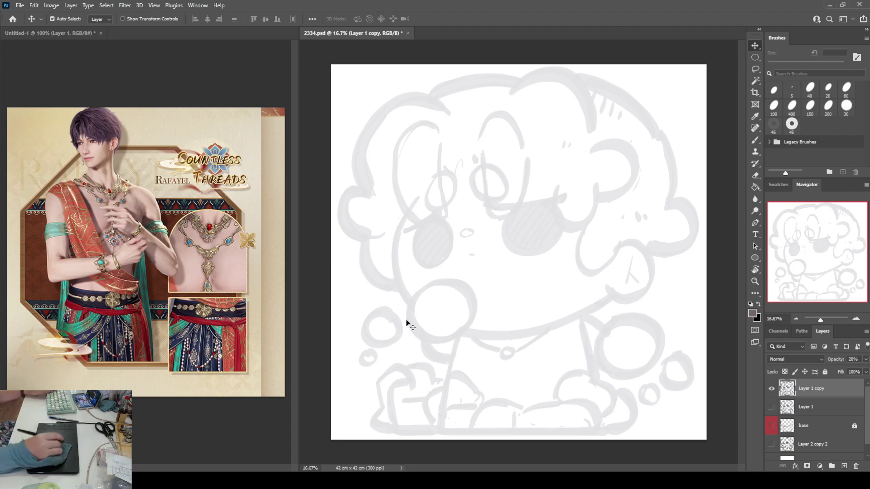
- Erase the large circle overlapping the chibi's lower-left cheek on Layer 1 copy, using the 400 px brush tip
key("b")
left_click(791, 108)
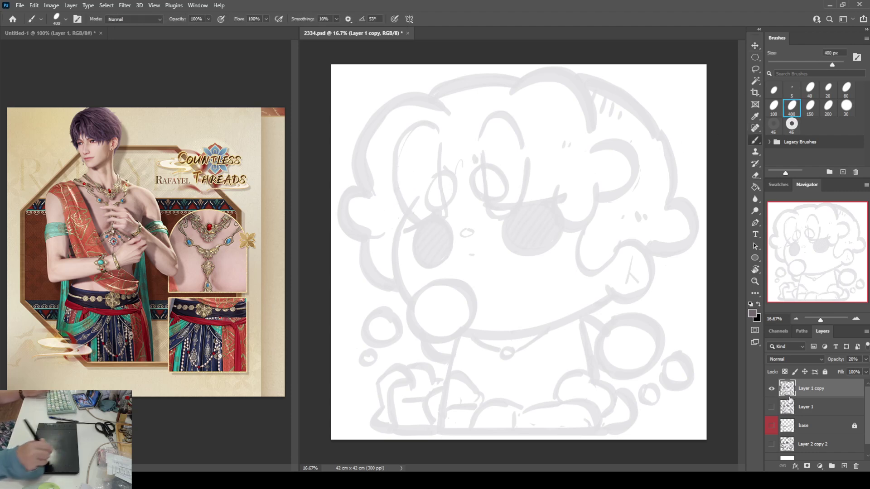
key("e")
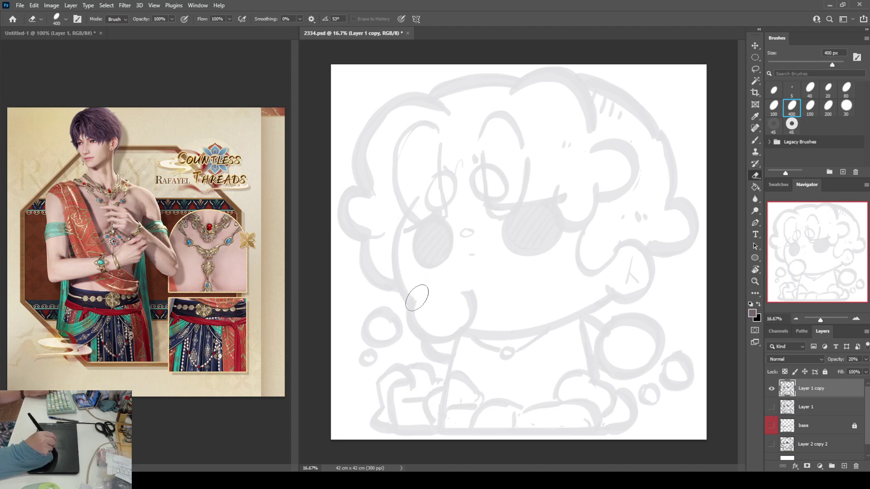
mouse_move(479, 298)
left_mouse_down()
mouse_move(458, 301)
mouse_move(472, 322)
left_mouse_up()
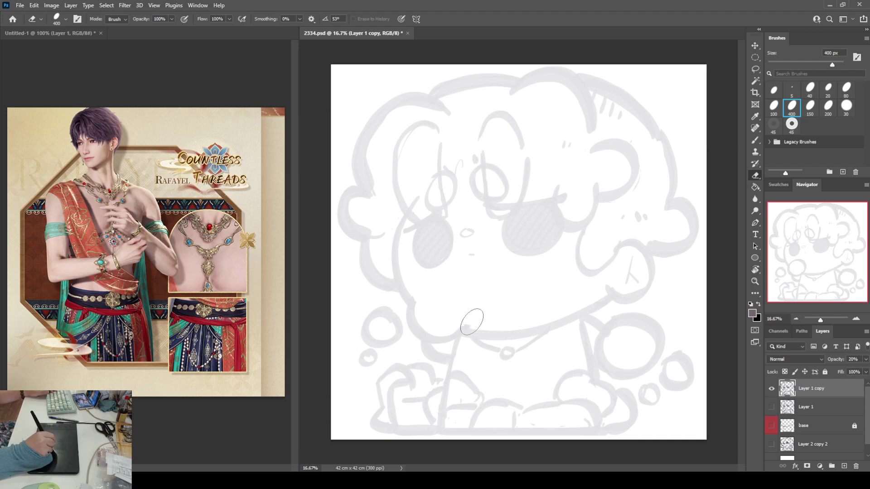
- Redraw the face's lower-left jaw line in dark grey and set the brush opacity to 80%
key("b")
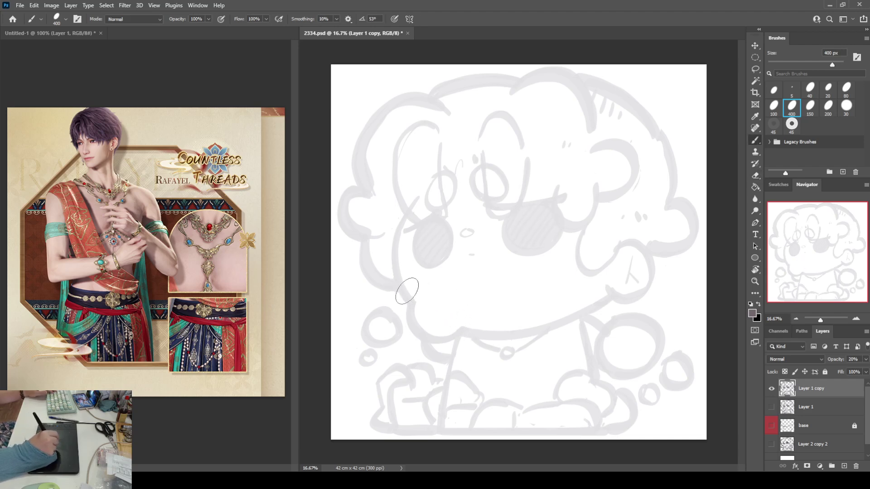
left_click(781, 186)
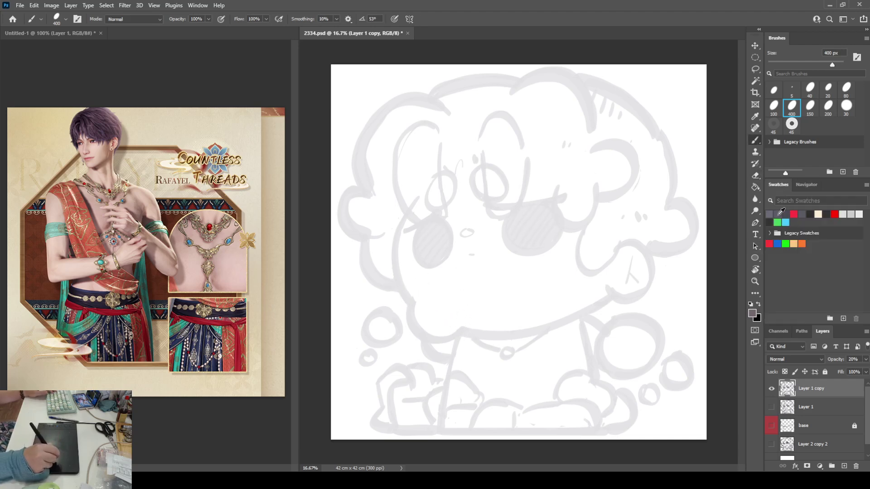
left_click(803, 187)
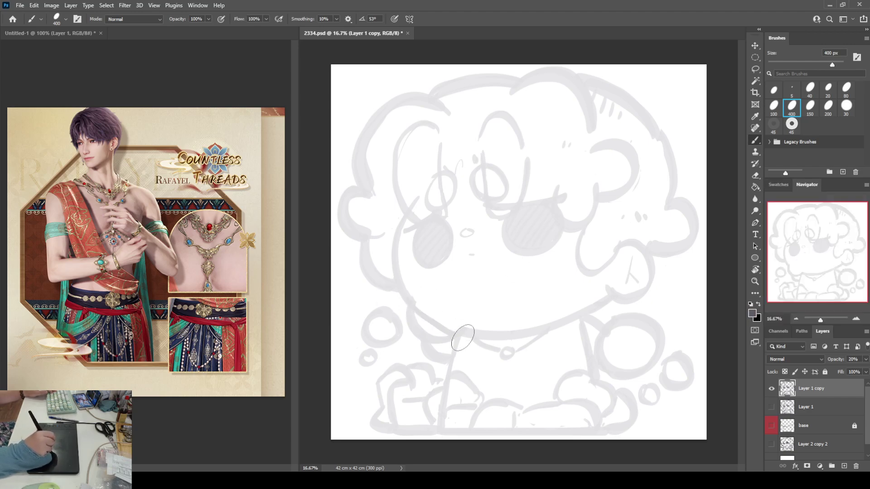
key("8")
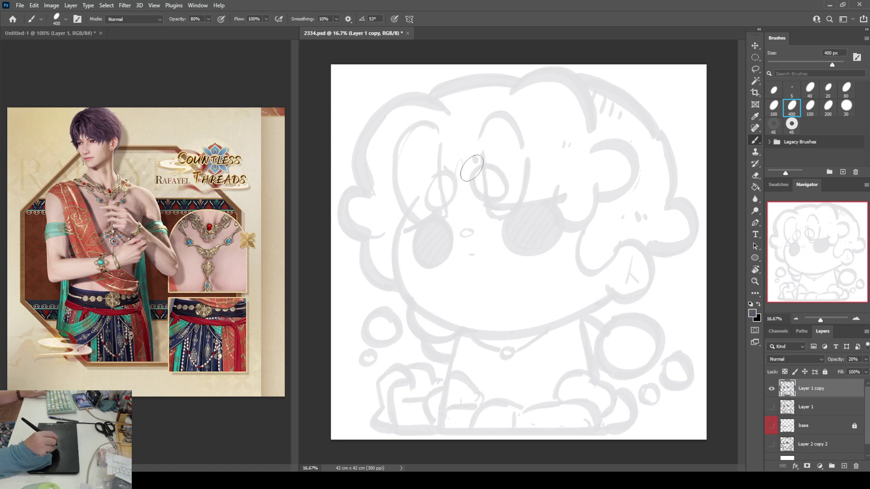
- Compare the sketch with Layer 1 and the base layer by briefly showing and hiding each one
left_click(770, 407)
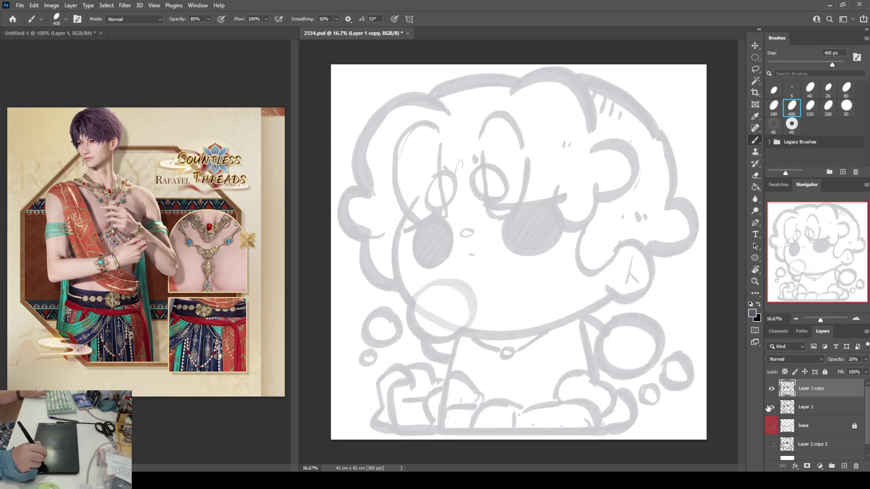
left_click(770, 407)
left_click(771, 408)
left_click(771, 408)
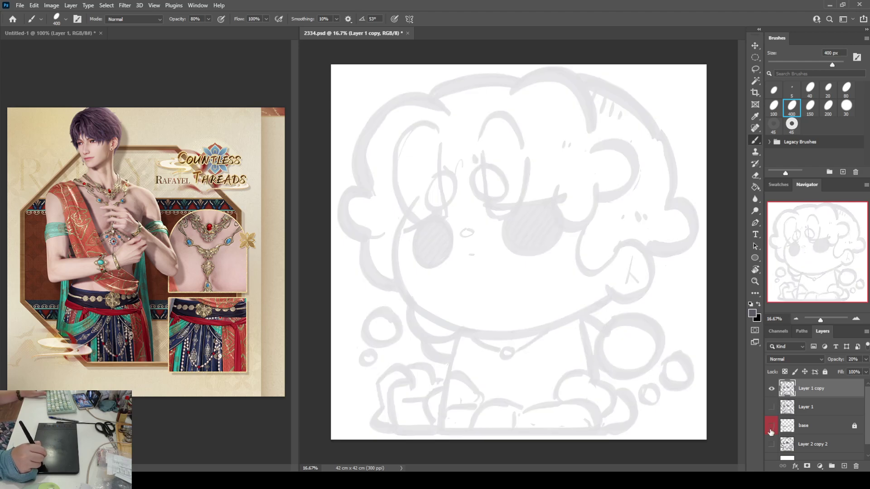
left_click(771, 426)
left_click(770, 426)
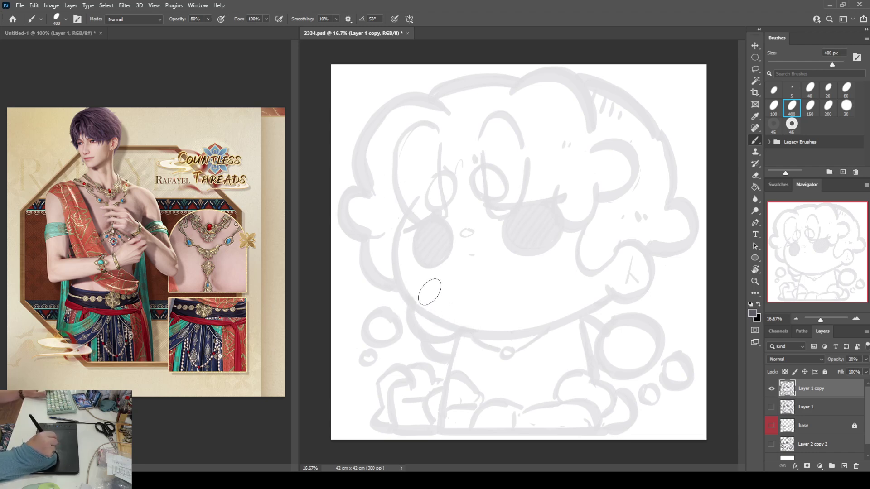
- Clean up the lower-left jaw line and erase the bubbles, old arm and foot on the body's left side
key("e")
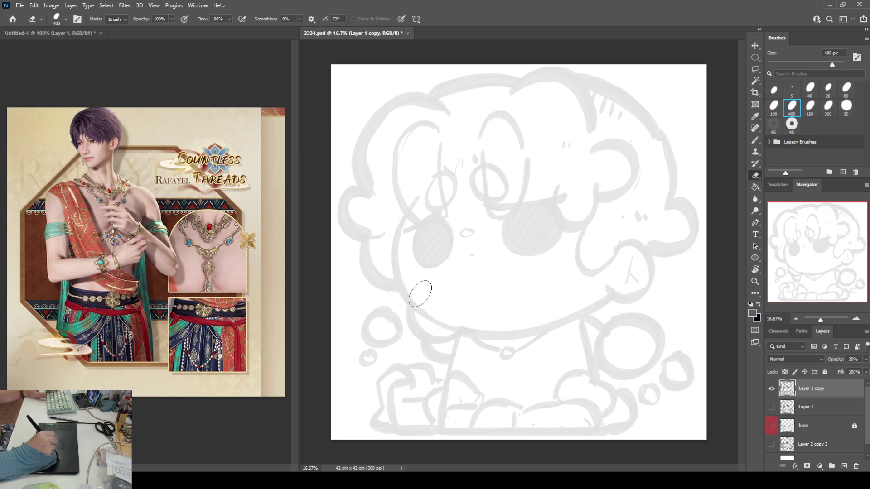
key("b")
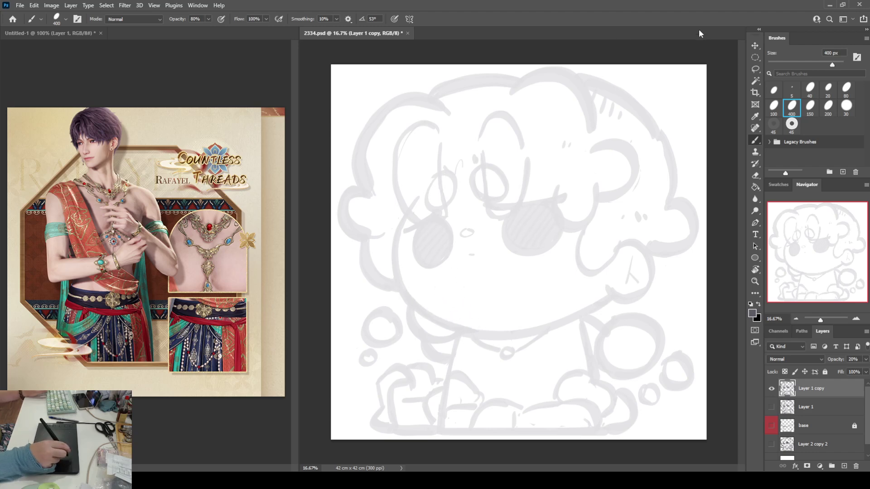
key("e")
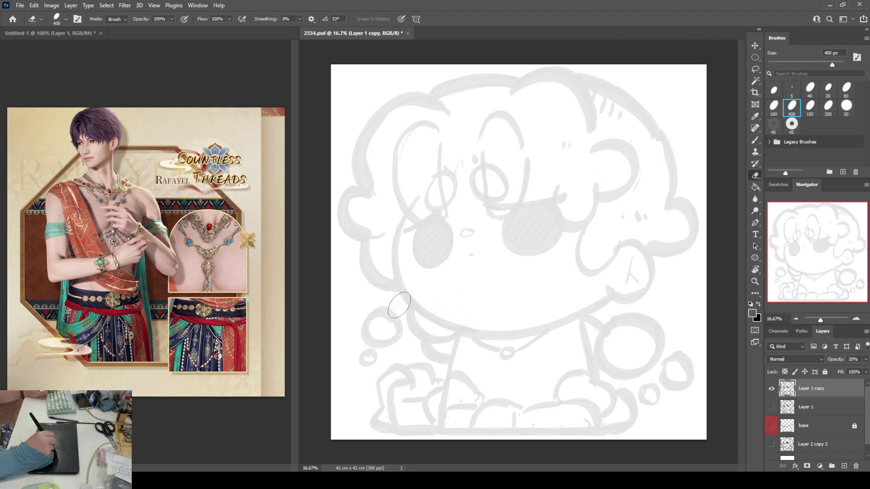
mouse_move(399, 305)
left_mouse_down()
mouse_move(354, 342)
mouse_move(394, 354)
mouse_move(391, 435)
mouse_move(412, 387)
mouse_move(417, 395)
mouse_move(427, 385)
mouse_move(429, 368)
mouse_move(426, 430)
mouse_move(442, 372)
mouse_move(434, 428)
left_mouse_up()
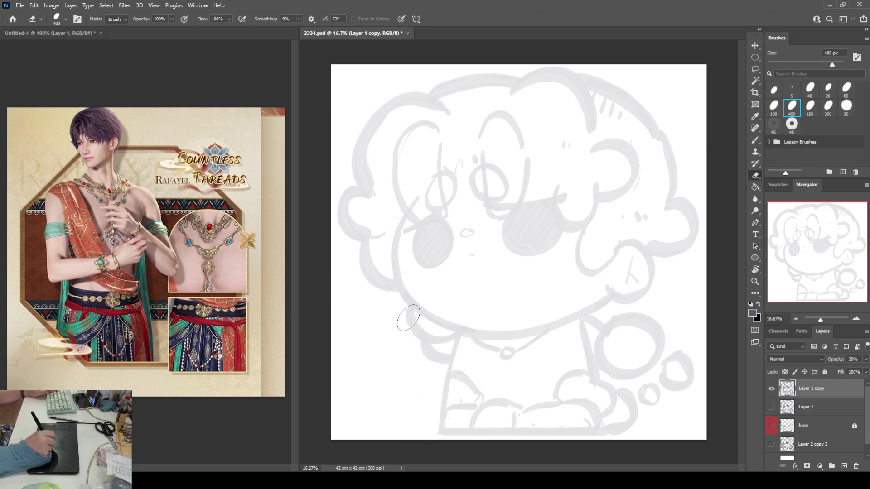
mouse_move(408, 318)
left_mouse_down()
mouse_move(427, 326)
mouse_move(410, 314)
mouse_move(409, 330)
mouse_move(421, 339)
mouse_move(454, 335)
mouse_move(436, 368)
mouse_move(439, 414)
left_mouse_up()
- Redraw the left edge of the torso from below the chin down to the base line
key("b")
key("ctrl+z")
left_click_drag(455, 334, 436, 414)
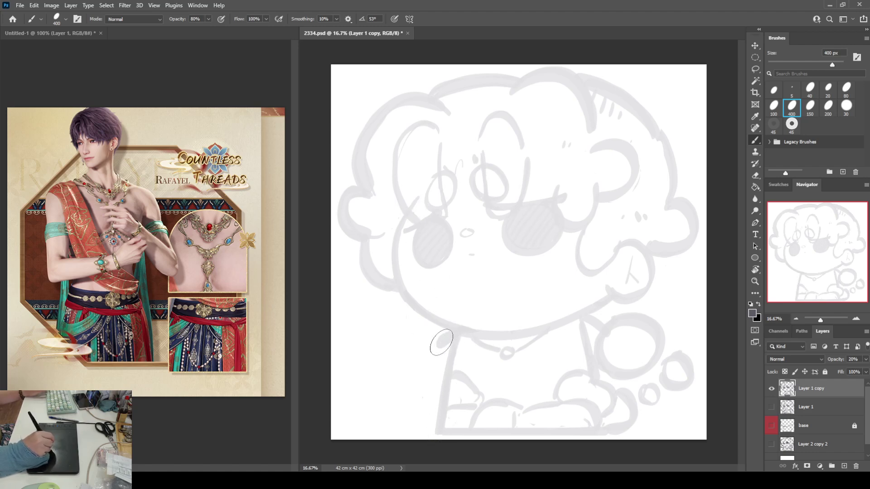
- Draw a large round hand with a short arm to the left of the torso, undoing the unsatisfactory strokes
mouse_move(404, 334)
left_mouse_down()
mouse_move(425, 381)
mouse_move(383, 348)
mouse_move(427, 340)
mouse_move(395, 345)
mouse_move(381, 364)
mouse_move(407, 334)
mouse_move(425, 333)
mouse_move(400, 334)
mouse_move(398, 347)
mouse_move(435, 345)
mouse_move(398, 341)
mouse_move(388, 392)
left_mouse_up()
key("ctrl+z")
key("ctrl+z")
key("ctrl+z")
key("ctrl+z")
key("ctrl+z")
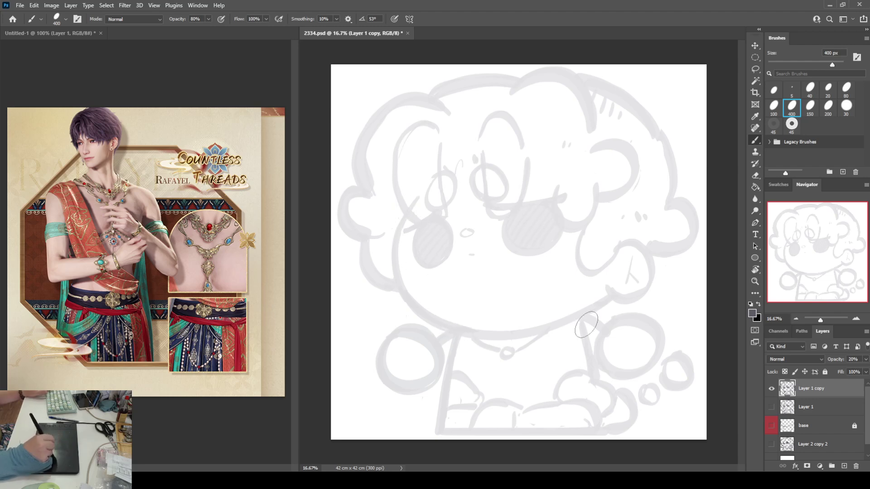
- Erase the small bubbles near the right hand and the old necklace below the chin
key("e")
mouse_move(679, 367)
left_mouse_down()
mouse_move(675, 385)
mouse_move(648, 399)
mouse_move(641, 389)
left_mouse_up()
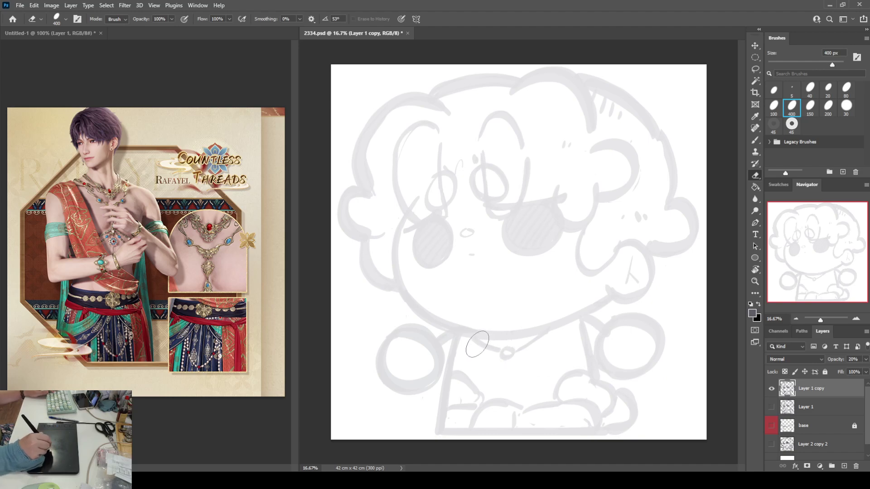
mouse_move(473, 339)
left_mouse_down()
mouse_move(516, 351)
mouse_move(539, 351)
mouse_move(529, 342)
mouse_move(541, 339)
left_mouse_up()
key("b")
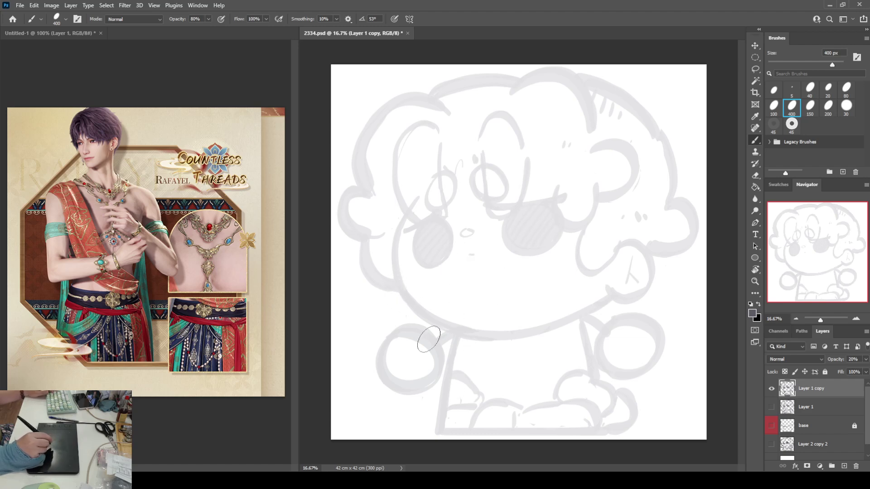
- Erase the legs and feet at the bottom, and redraw the torso's right edge down to the base line
key("e")
mouse_move(463, 400)
left_mouse_down()
mouse_move(454, 415)
mouse_move(457, 371)
mouse_move(456, 410)
mouse_move(529, 412)
mouse_move(463, 420)
mouse_move(526, 420)
mouse_move(496, 417)
mouse_move(556, 397)
mouse_move(566, 412)
mouse_move(581, 409)
mouse_move(584, 392)
mouse_move(597, 397)
mouse_move(586, 386)
mouse_move(623, 407)
mouse_move(582, 417)
mouse_move(629, 419)
left_mouse_up()
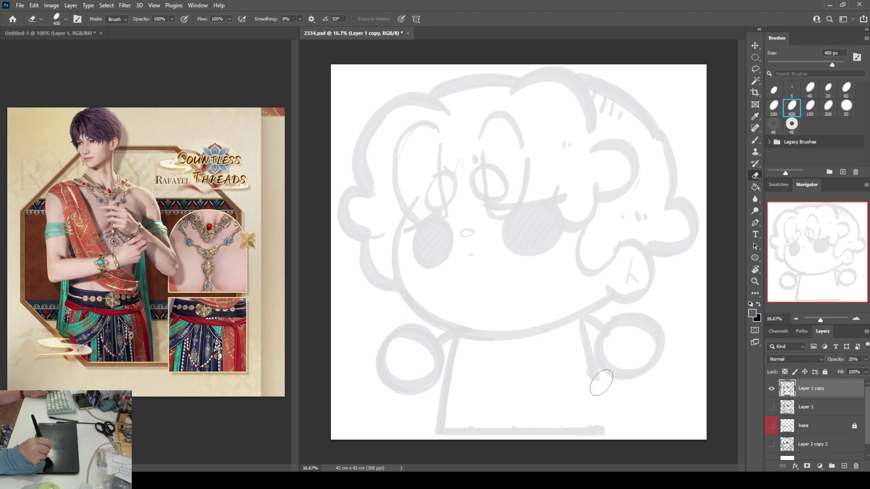
key("b")
left_click_drag(592, 372, 604, 425)
key("ctrl+z")
left_click_drag(596, 383, 604, 428)
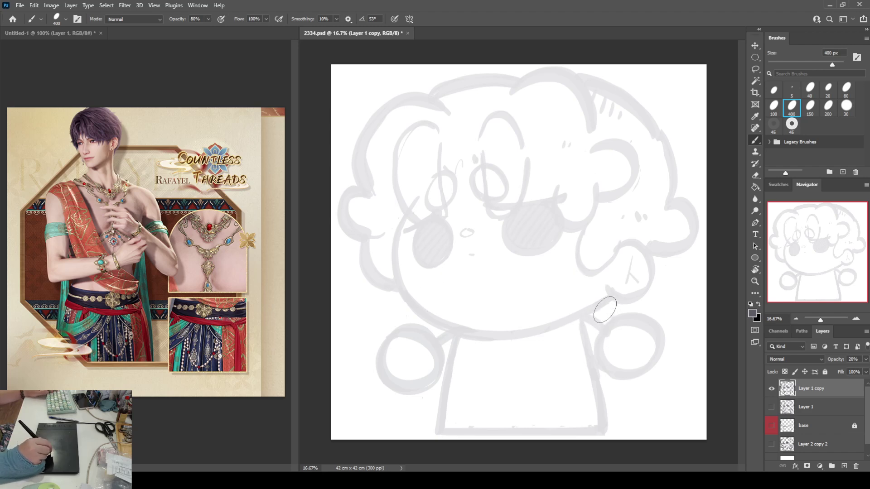
- Sketch the shawl over both shoulders with its loose ends curving out behind the two round hands
left_click_drag(579, 325, 567, 351)
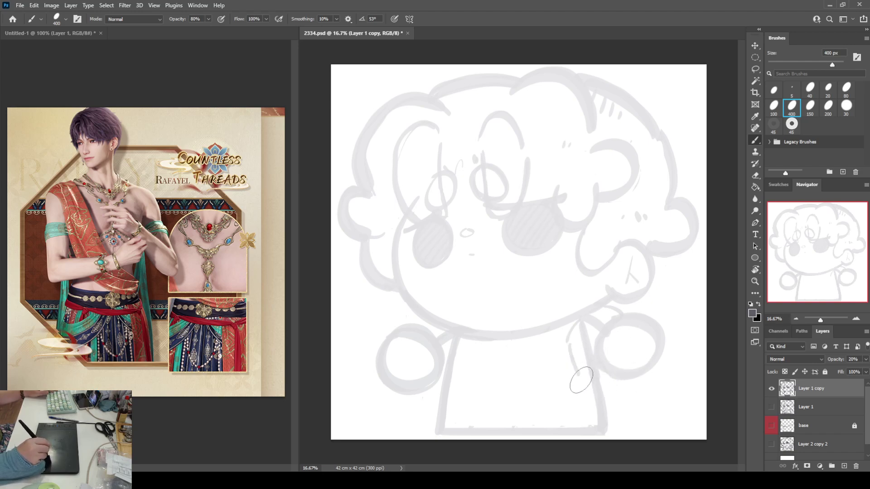
mouse_move(566, 343)
left_mouse_down()
mouse_move(599, 405)
mouse_move(637, 405)
left_mouse_up()
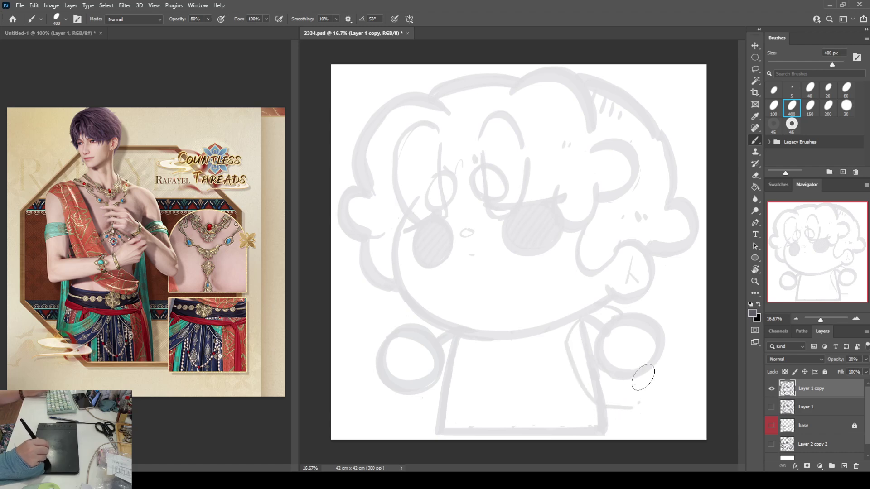
mouse_move(663, 360)
left_mouse_down()
mouse_move(692, 384)
mouse_move(684, 400)
left_mouse_up()
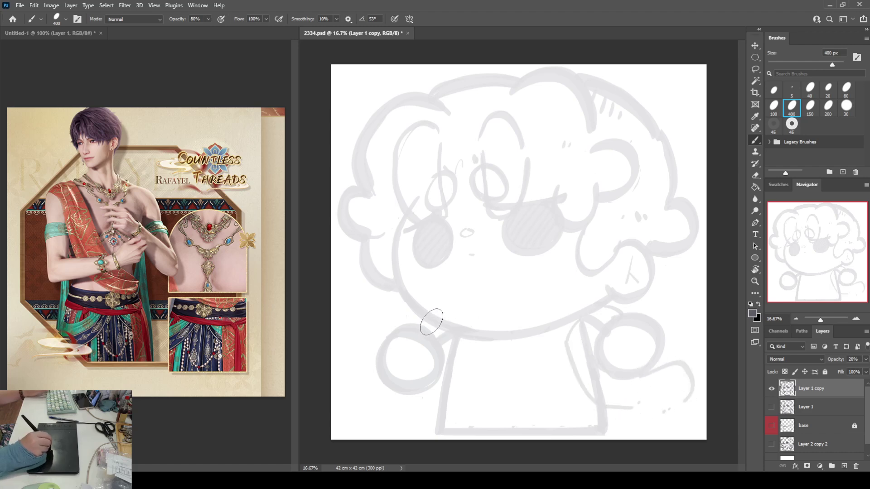
left_click_drag(458, 339, 462, 373)
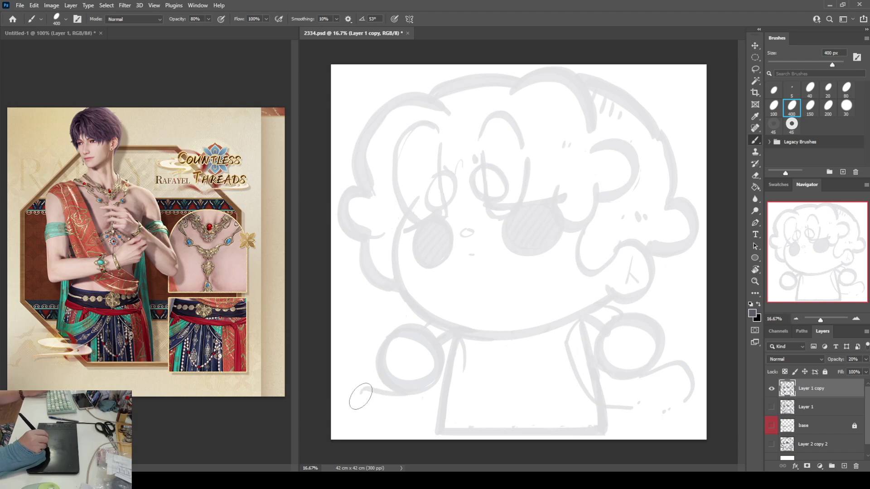
mouse_move(368, 376)
left_mouse_down()
mouse_move(384, 414)
mouse_move(435, 401)
left_mouse_up()
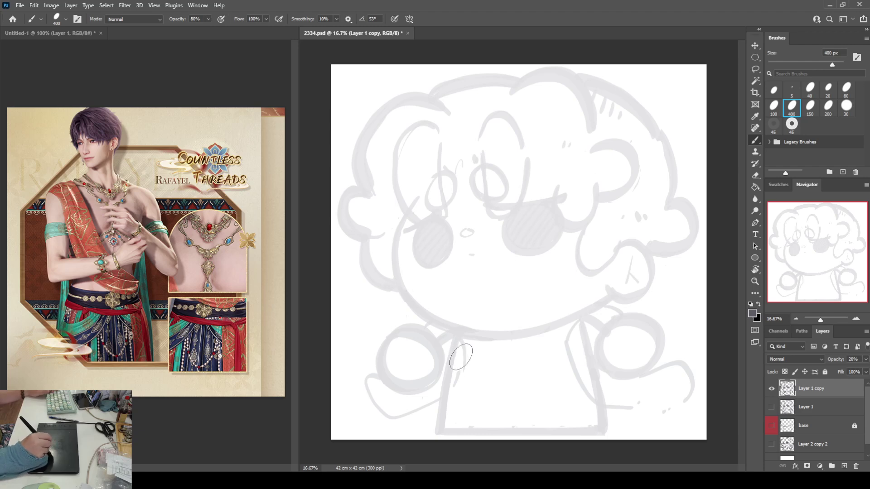
key("e")
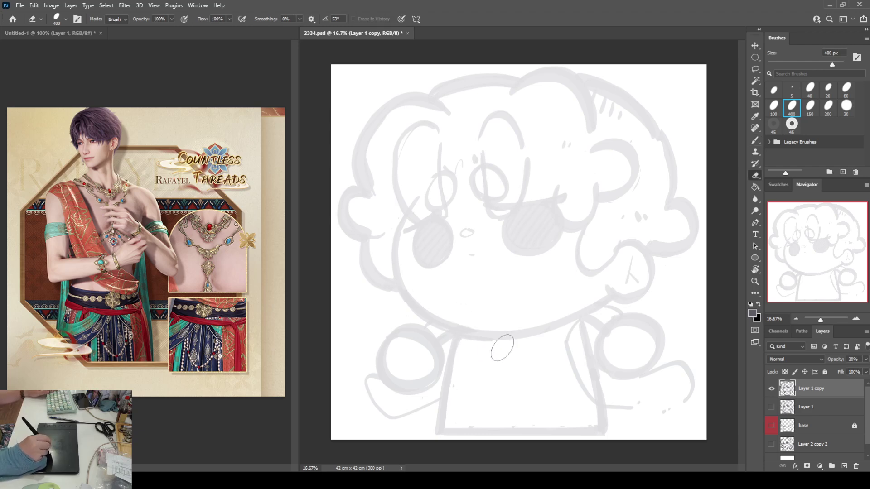
- Sketch the diagonal sash across the torso from the left shoulder down toward the lower right
key("b")
left_click_drag(513, 378, 574, 397)
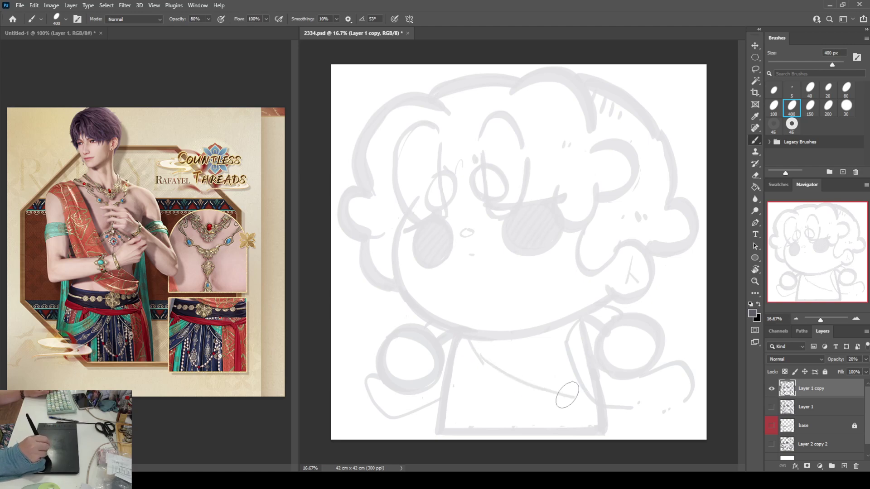
mouse_move(455, 364)
left_mouse_down()
mouse_move(469, 407)
mouse_move(488, 424)
left_mouse_up()
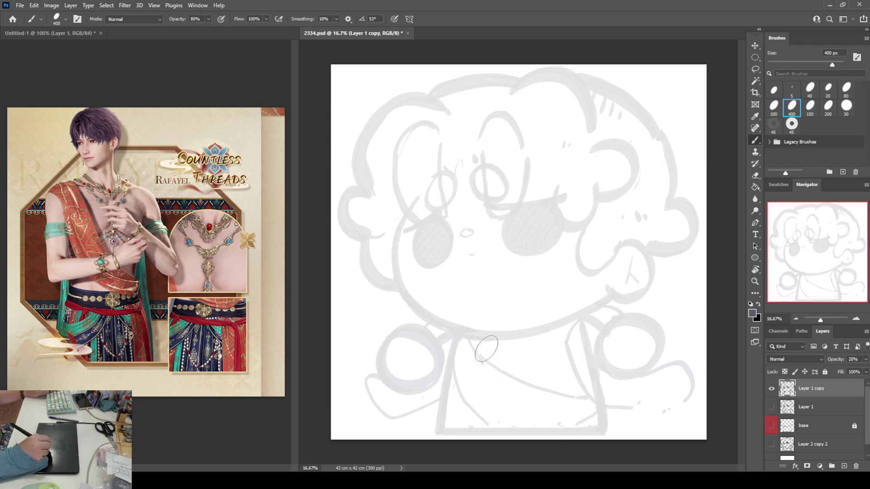
left_click_drag(461, 350, 465, 368)
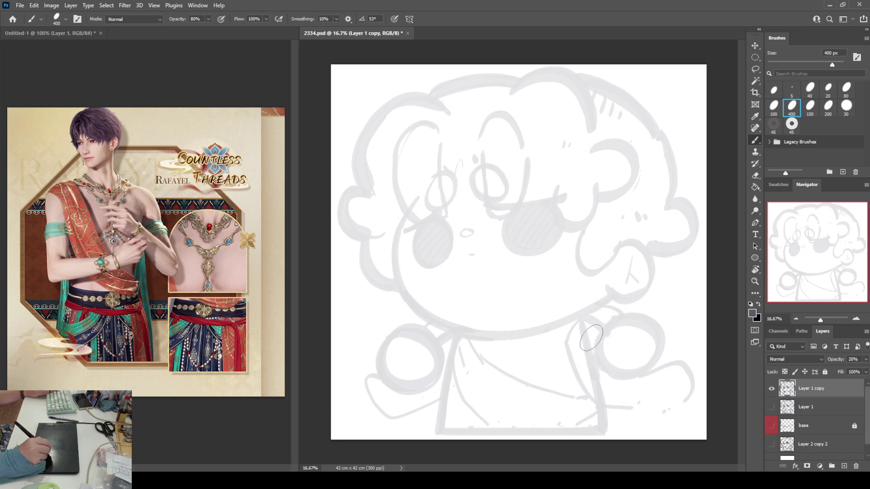
- Rework the cloth edge at the right shoulder and sketch an ornate necklace below the chin
key("e")
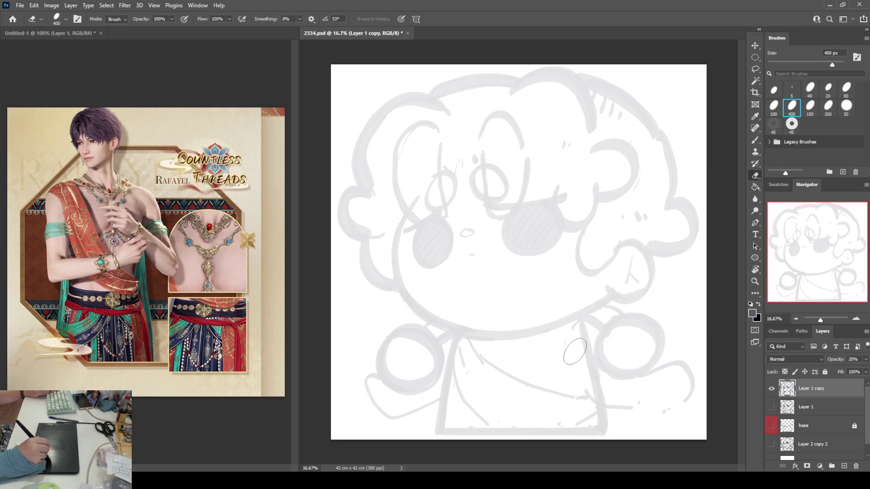
key("b")
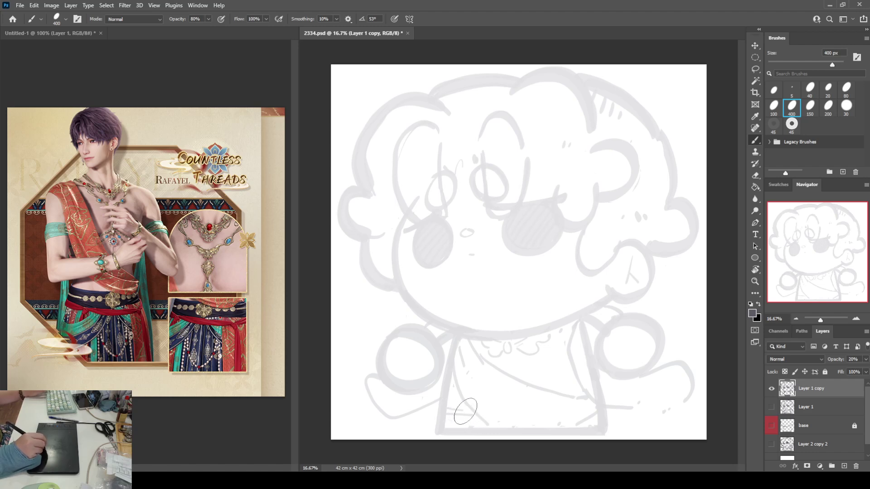
- Erase the sash's lower edge at the torso's lower left and redraw it reaching the base line
key("e")
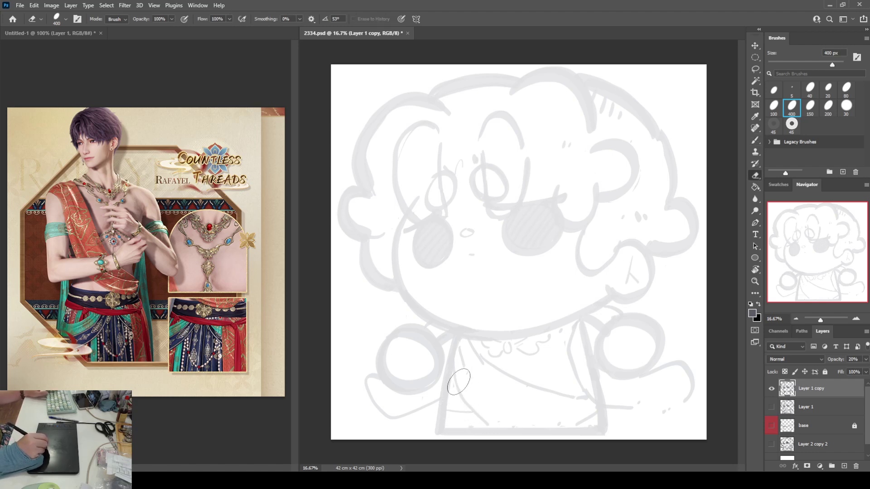
left_click_drag(459, 381, 483, 420)
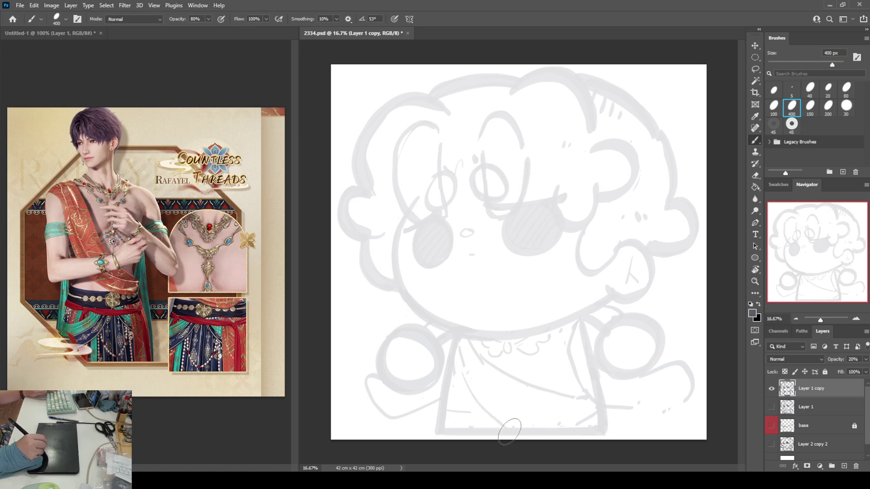
key("e")
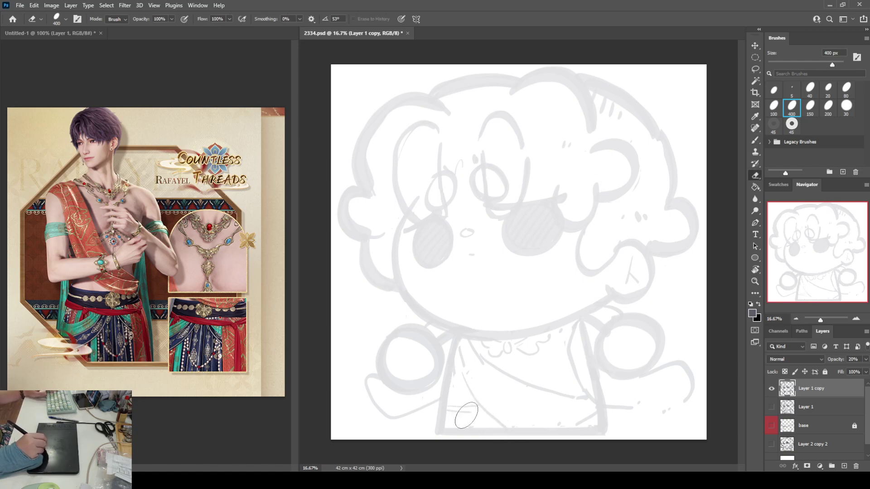
key("b")
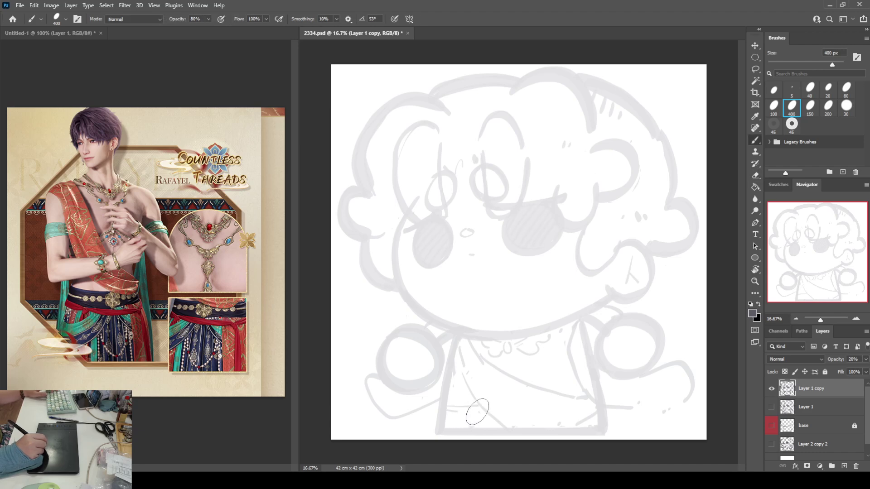
- Sketch the jewellery details: round belt ornaments at the torso's lower left, the necklace pendant, a sash motif and bangle lines across both hands
mouse_move(454, 419)
left_mouse_down()
mouse_move(469, 412)
mouse_move(449, 419)
left_mouse_up()
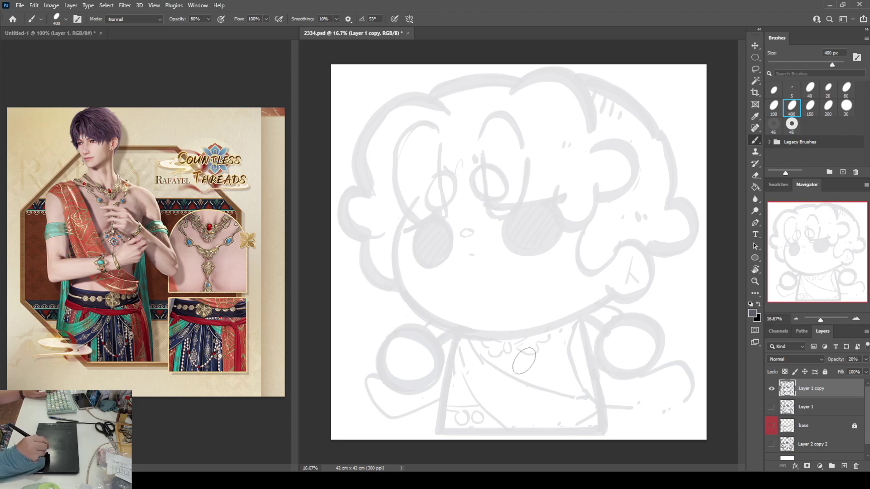
left_click_drag(507, 355, 507, 367)
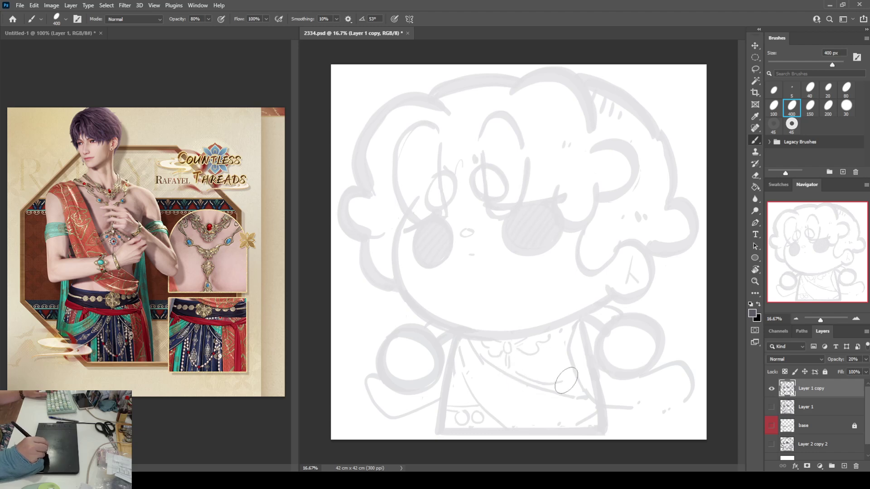
key("e")
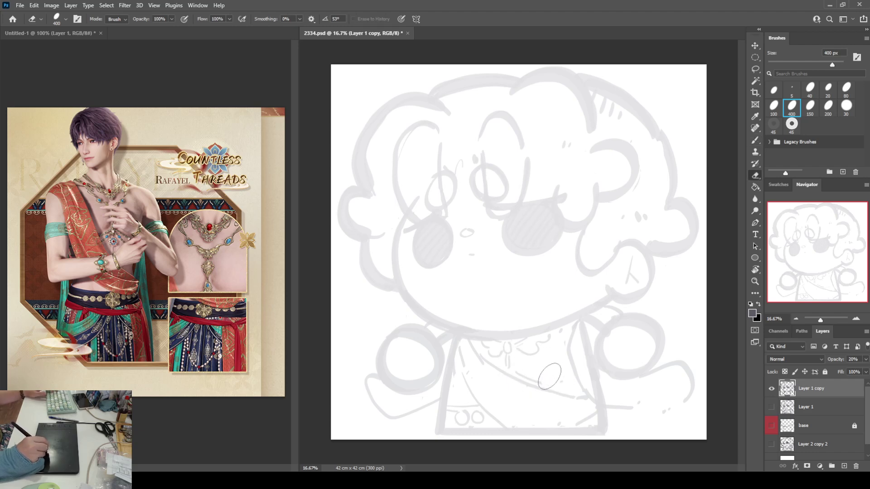
key("b")
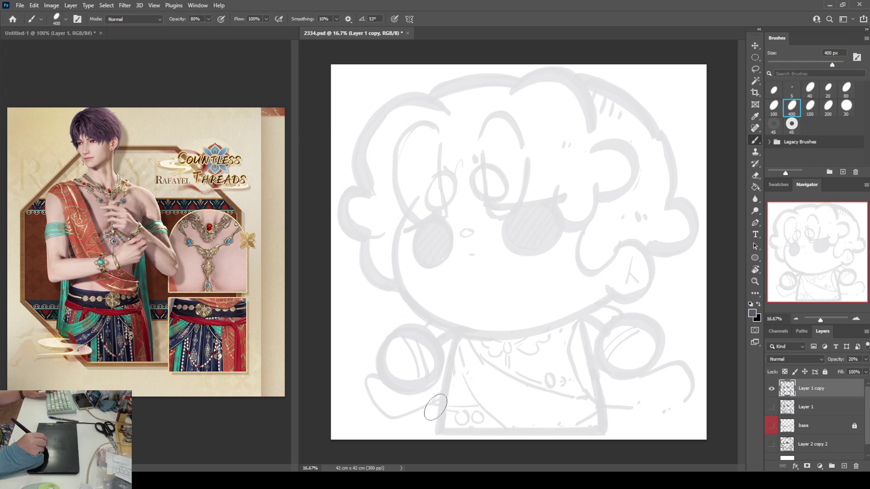
- Sketch small round ornaments beside the left waist and curled patterns with a lower edge on the right shawl end
key("e")
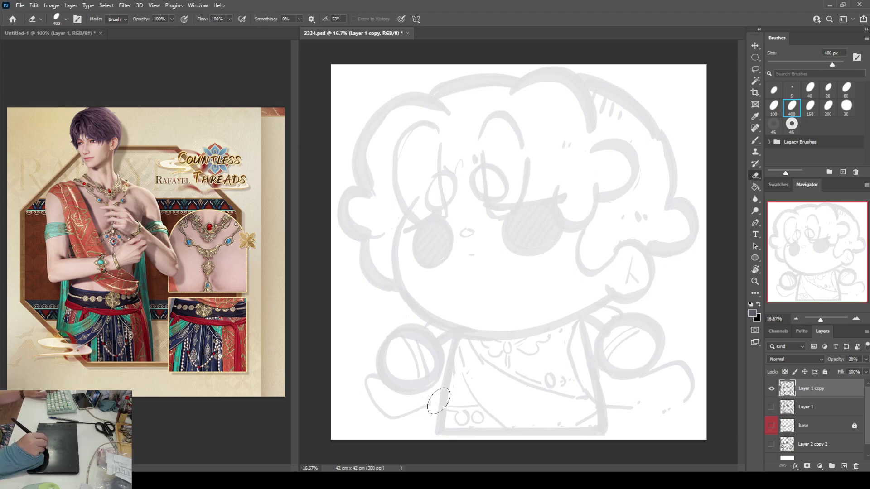
key("b")
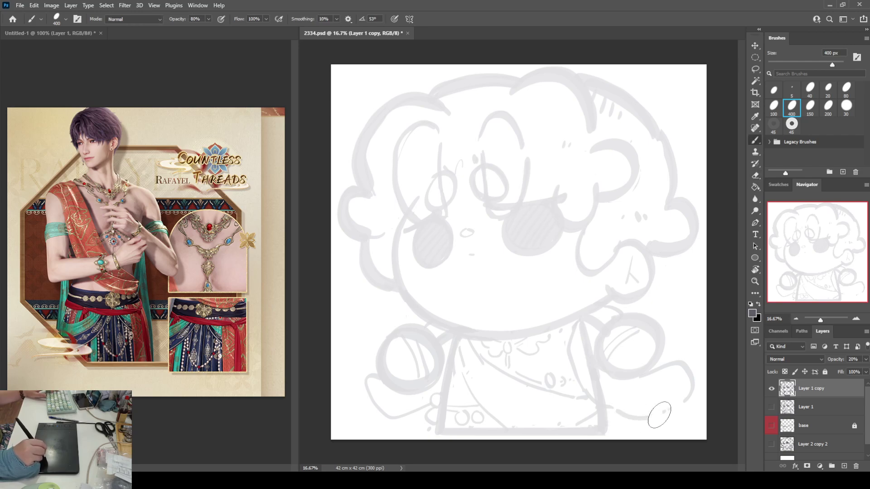
mouse_move(648, 417)
left_mouse_down()
mouse_move(669, 408)
mouse_move(654, 407)
mouse_move(662, 393)
mouse_move(666, 400)
left_mouse_up()
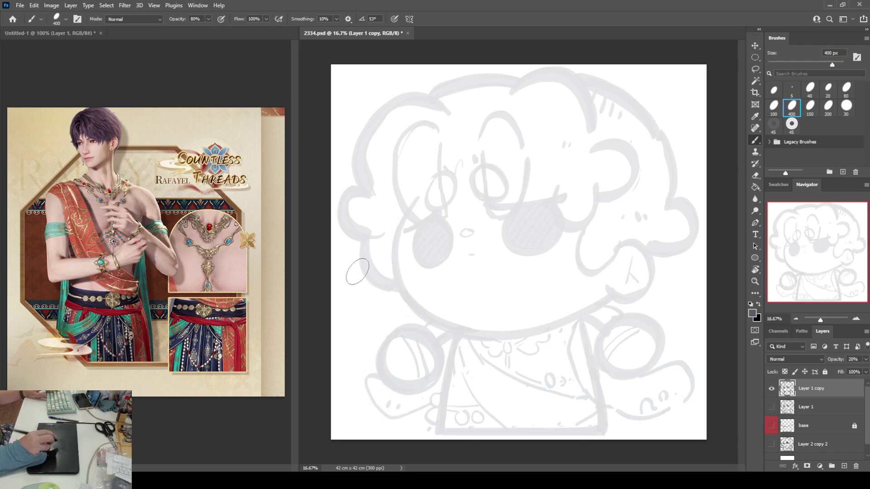
- Erase the left shawl end, redraw it bolder and wider around the left hand, and sketch the earrings
key("e")
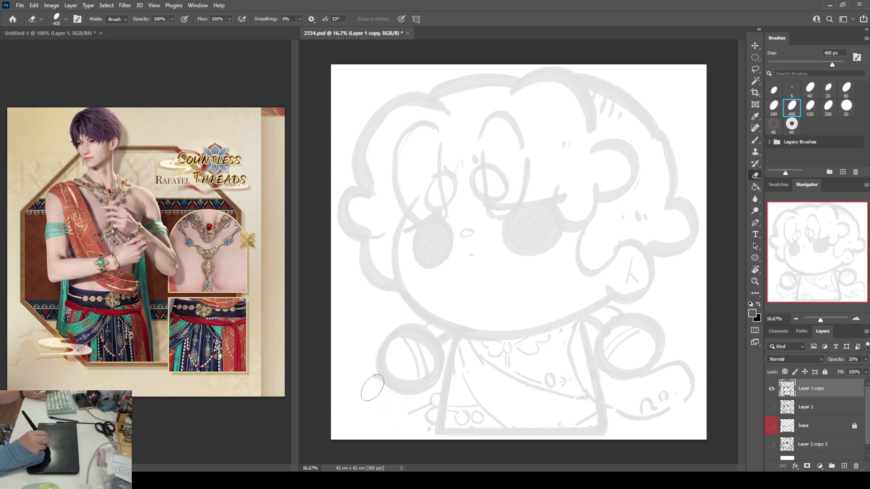
key("b")
mouse_move(360, 369)
left_mouse_down()
mouse_move(376, 410)
mouse_move(385, 400)
left_mouse_up()
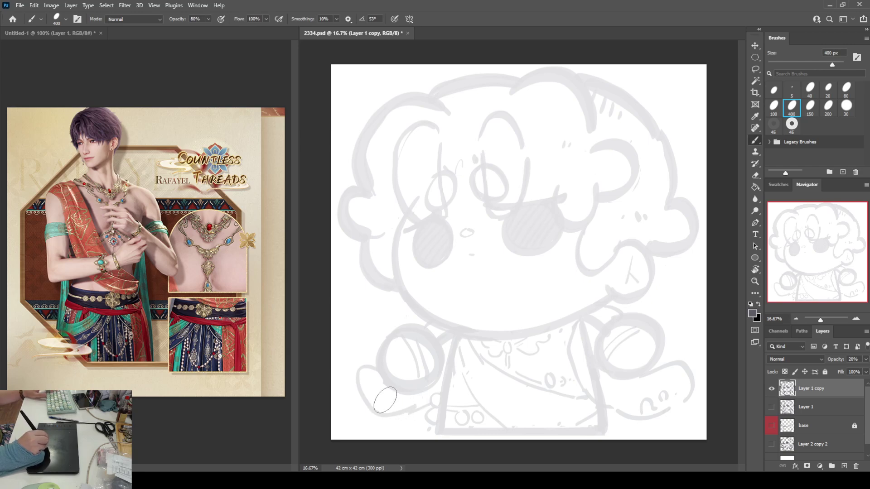
key("e")
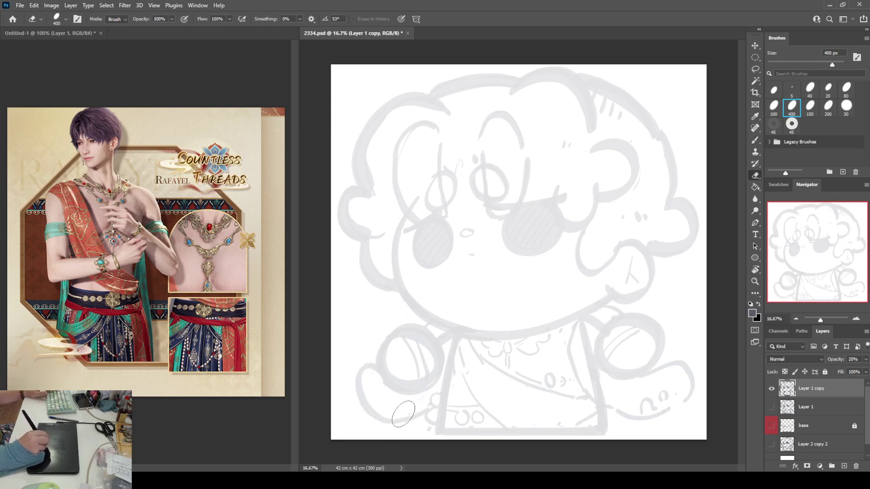
key("b")
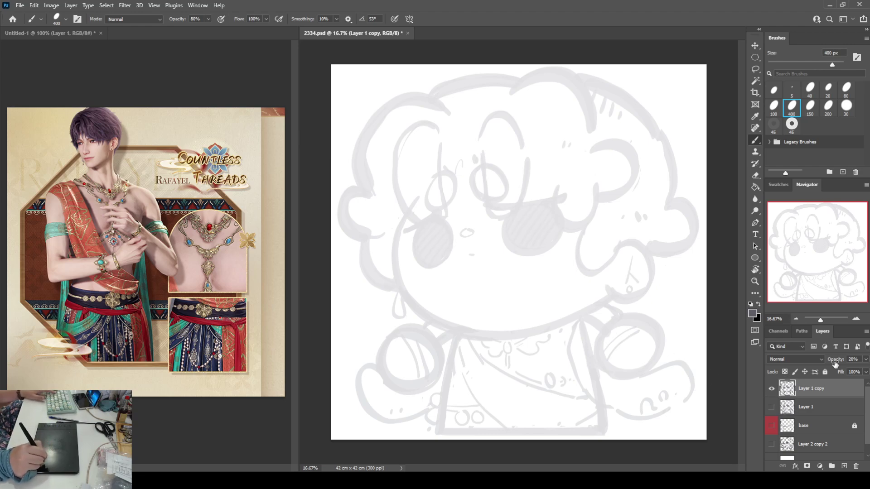
- Raise the sketch layer's opacity to 100% and strengthen the left shawl end's outline down to the waist ornaments
left_click(865, 359)
left_click(862, 373)
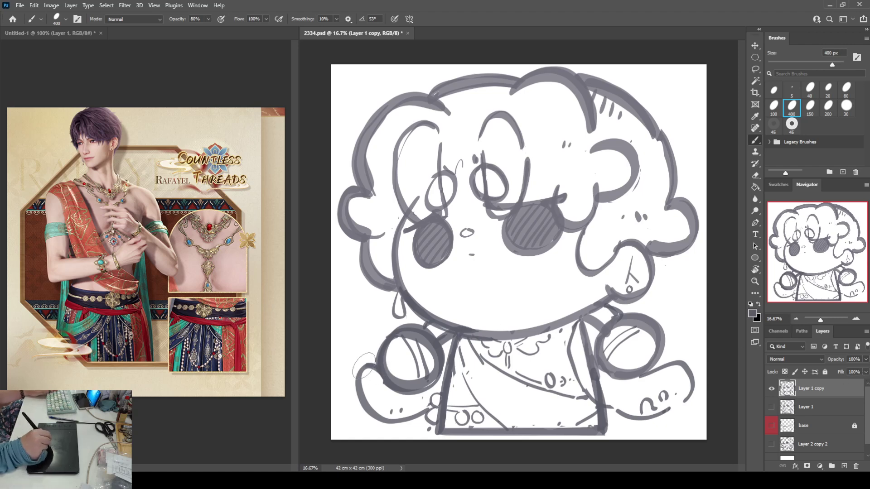
mouse_move(356, 389)
left_mouse_down()
mouse_move(370, 414)
mouse_move(397, 427)
mouse_move(416, 418)
left_mouse_up()
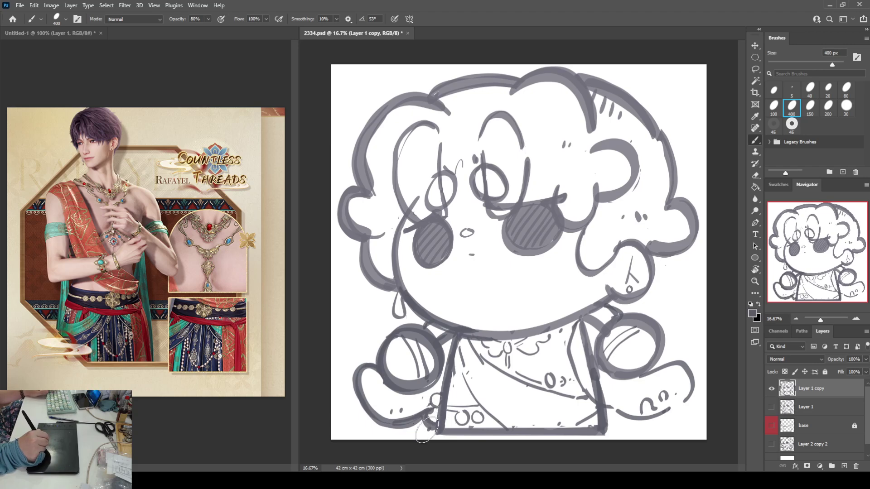
key("e")
key("b")
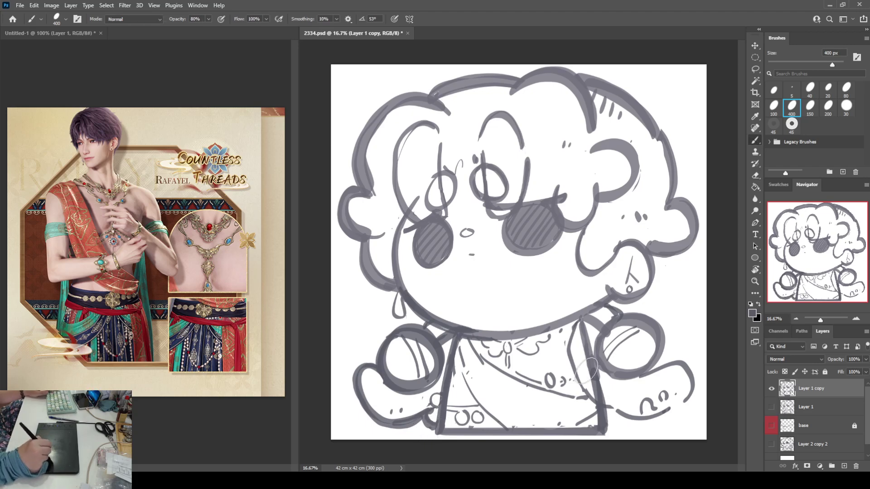
- Thicken the right shawl end and shoulder cloth outlines, and add two small beads above the right hand
mouse_move(601, 403)
left_mouse_down()
mouse_move(633, 418)
mouse_move(656, 416)
mouse_move(693, 390)
mouse_move(689, 373)
mouse_move(674, 366)
mouse_move(639, 369)
left_mouse_up()
mouse_move(591, 331)
left_mouse_down()
mouse_move(575, 344)
mouse_move(566, 324)
mouse_move(584, 399)
left_mouse_up()
left_click_drag(666, 306, 669, 318)
left_click(678, 320)
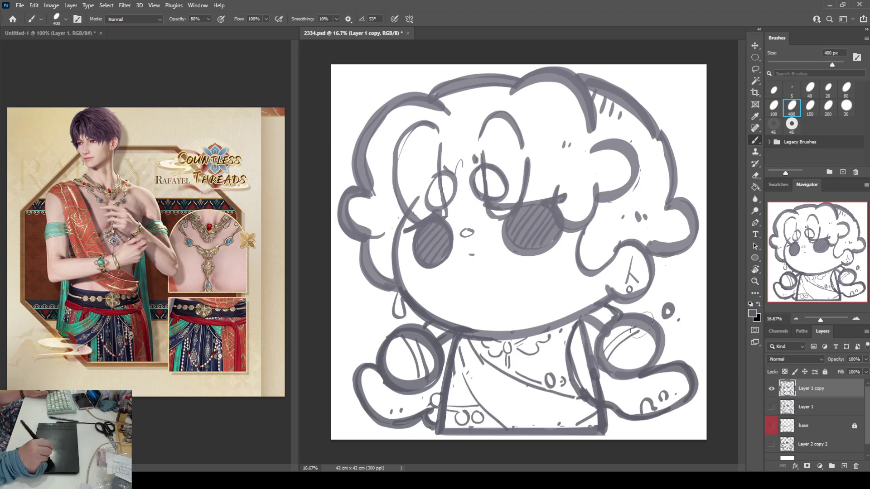
- Thicken the left drop earring and draw a small ring bead above the left hand
mouse_move(398, 290)
left_mouse_down()
mouse_move(401, 320)
mouse_move(408, 292)
left_mouse_up()
mouse_move(361, 333)
left_mouse_down()
mouse_move(366, 339)
mouse_move(378, 326)
mouse_move(370, 344)
mouse_move(377, 332)
left_mouse_up()
key("e")
key("b")
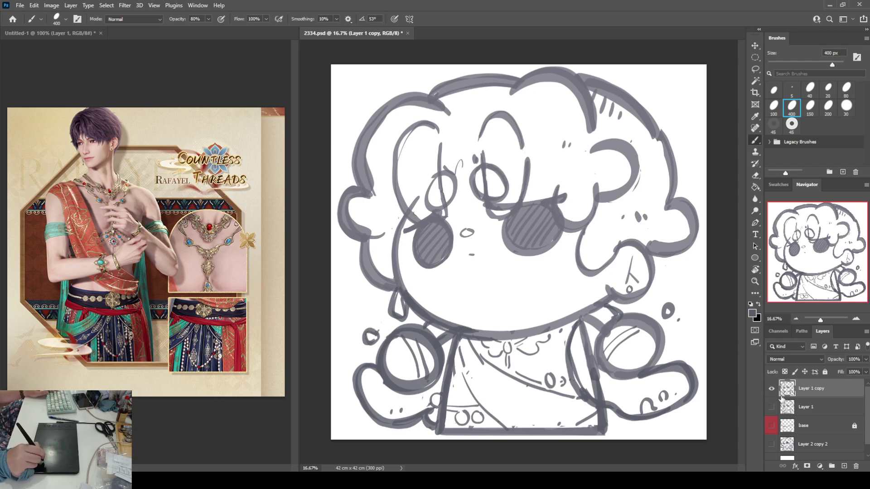
- Duplicate the finished sketch layer and hide the original
key("ctrl+j")
left_click(771, 407)
left_click(801, 412)
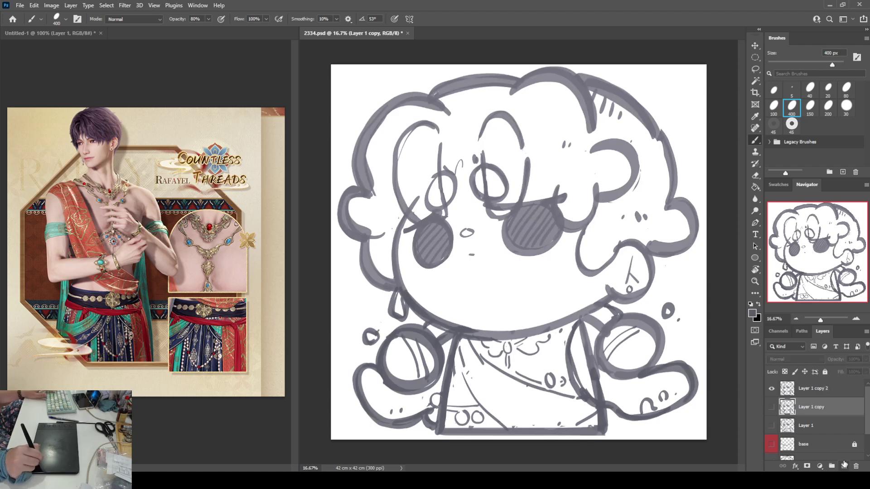
- Add a new layer beneath the sketch copy and fill it with the cream swatch
left_click(843, 466)
left_click(778, 185)
left_click(817, 214)
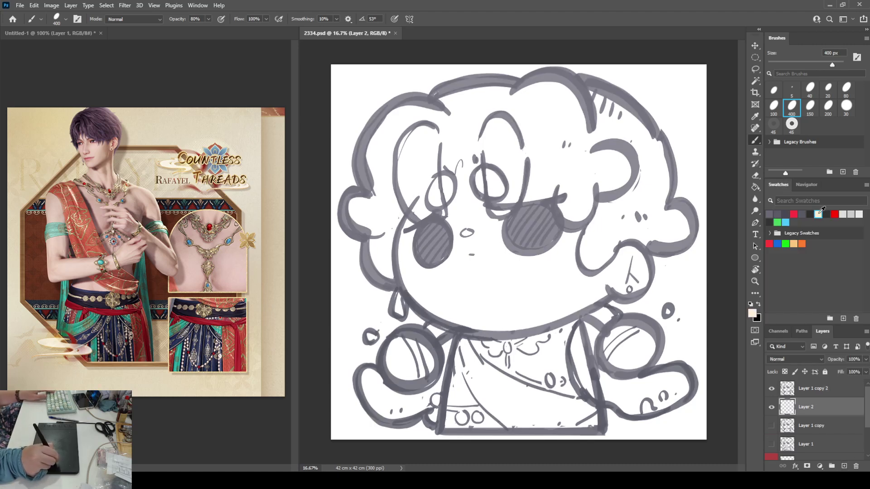
key("g")
left_click(697, 284)
- Recolour the sketch lines with the dark purple-grey swatch and return to the cream fill layer
left_click(843, 466)
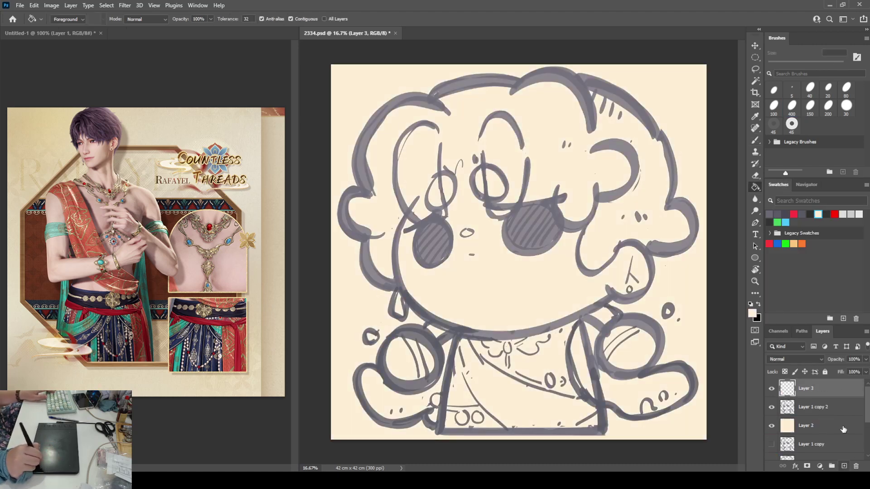
left_click(785, 213)
key("alt+BackSpace")
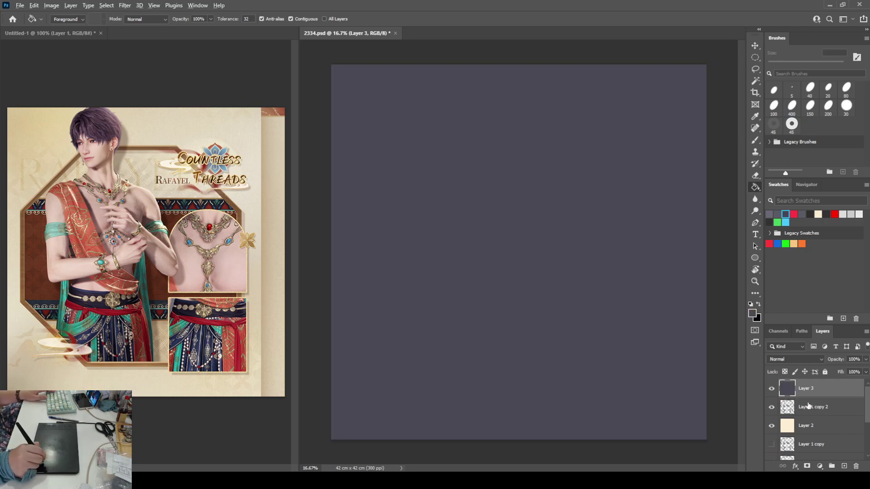
key("Delete")
left_click(807, 406)
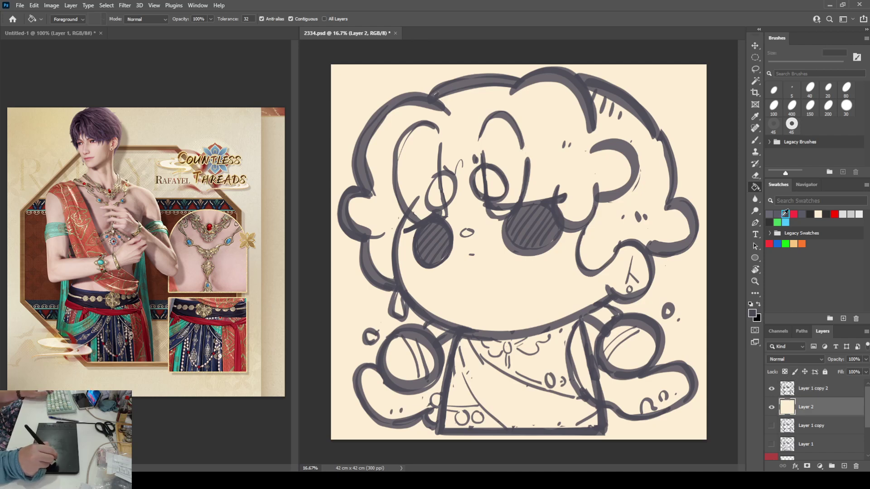
- Paint the face, ear, hands and torso in a pale skin tone with a 600 px brush at 100% opacity
left_click(806, 188)
key("i")
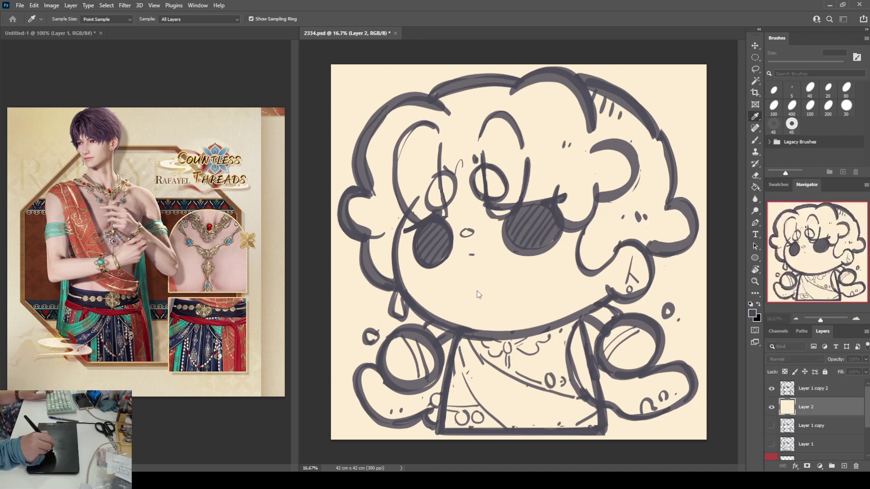
key("b")
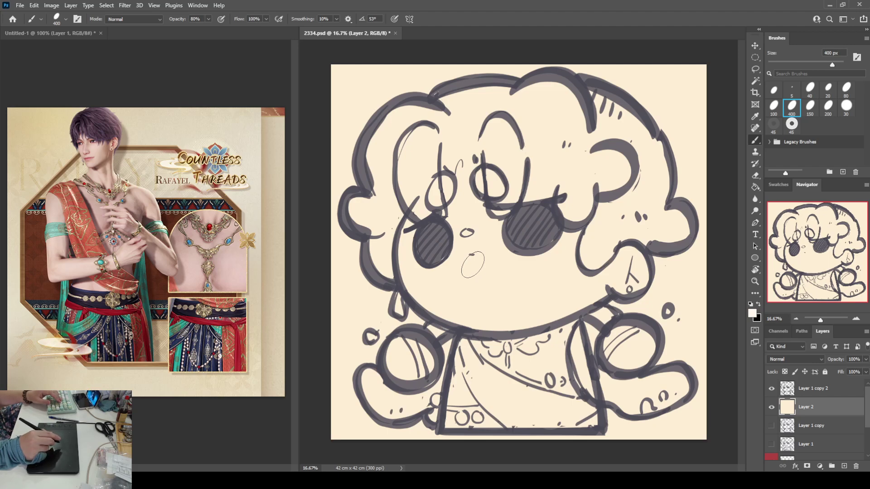
key("bracketright")
key("bracketright")
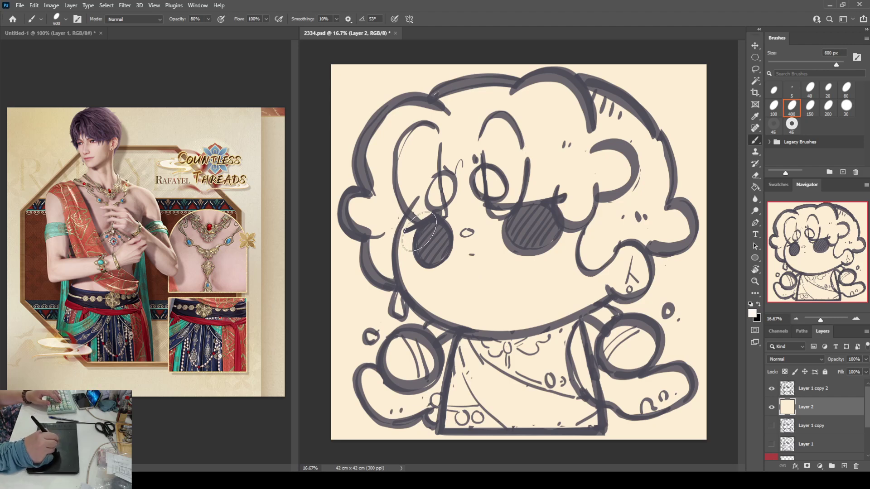
key("0")
mouse_move(426, 286)
left_mouse_down()
mouse_move(415, 252)
mouse_move(463, 216)
mouse_move(468, 184)
mouse_move(486, 201)
mouse_move(464, 252)
mouse_move(439, 258)
mouse_move(429, 246)
mouse_move(451, 308)
mouse_move(482, 322)
mouse_move(523, 322)
mouse_move(507, 295)
mouse_move(495, 198)
mouse_move(546, 204)
mouse_move(550, 287)
mouse_move(568, 297)
mouse_move(556, 280)
mouse_move(570, 292)
mouse_move(604, 292)
mouse_move(628, 277)
mouse_move(625, 298)
mouse_move(590, 297)
mouse_move(619, 349)
mouse_move(646, 357)
mouse_move(638, 369)
mouse_move(479, 363)
mouse_move(535, 370)
mouse_move(572, 314)
mouse_move(557, 357)
mouse_move(584, 403)
mouse_move(564, 419)
mouse_move(465, 406)
mouse_move(465, 414)
mouse_move(524, 428)
mouse_move(438, 345)
mouse_move(413, 339)
mouse_move(429, 302)
mouse_move(398, 226)
mouse_move(417, 286)
left_mouse_up()
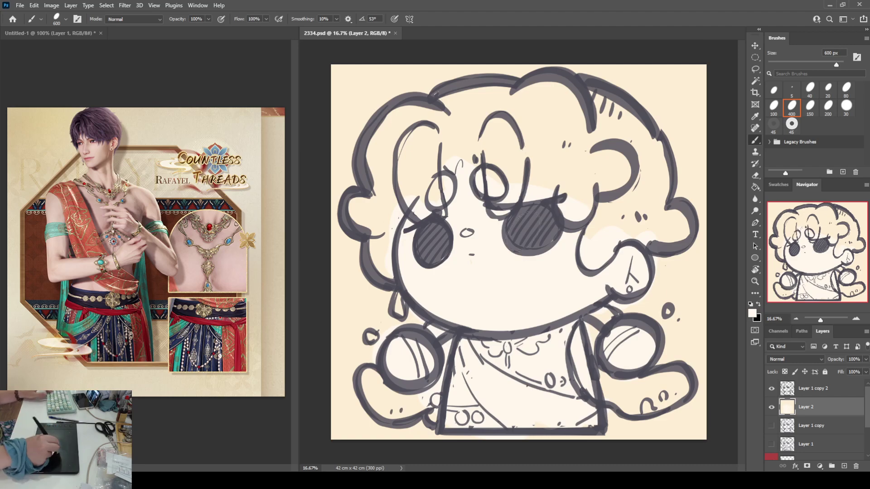
key("i")
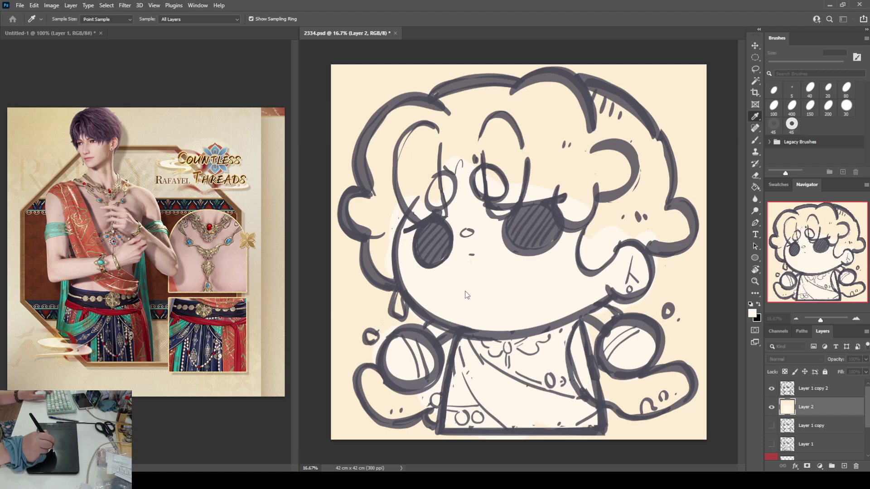
key("b")
left_click_drag(568, 292, 565, 296)
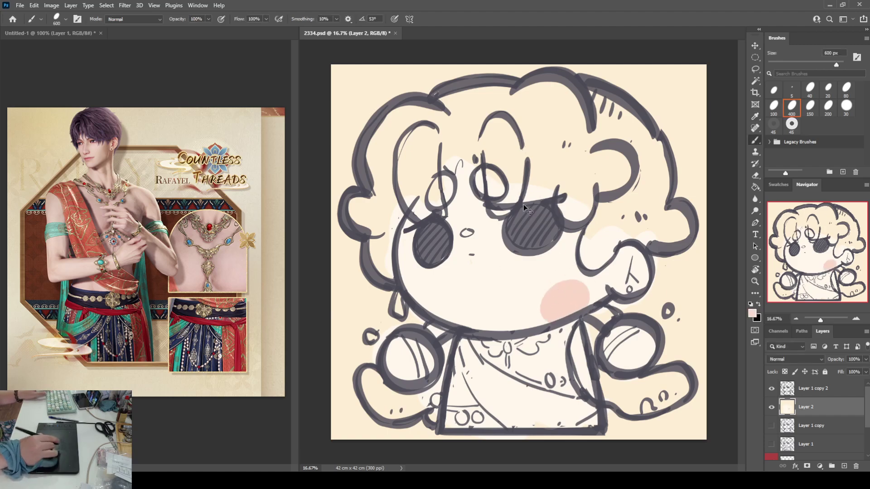
key("ctrl+z")
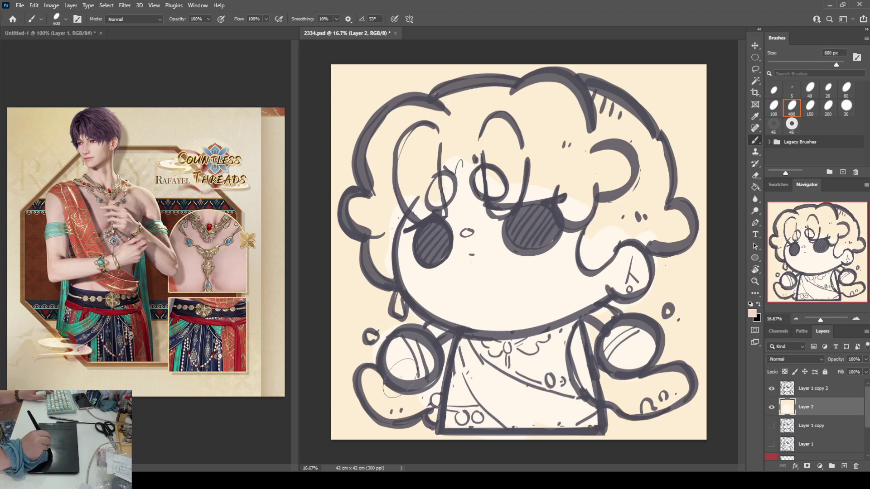
left_click_drag(396, 377, 422, 380)
- Choose a light pink and shade the lower edges of both hands and the bottom of the torso
left_click(752, 314)
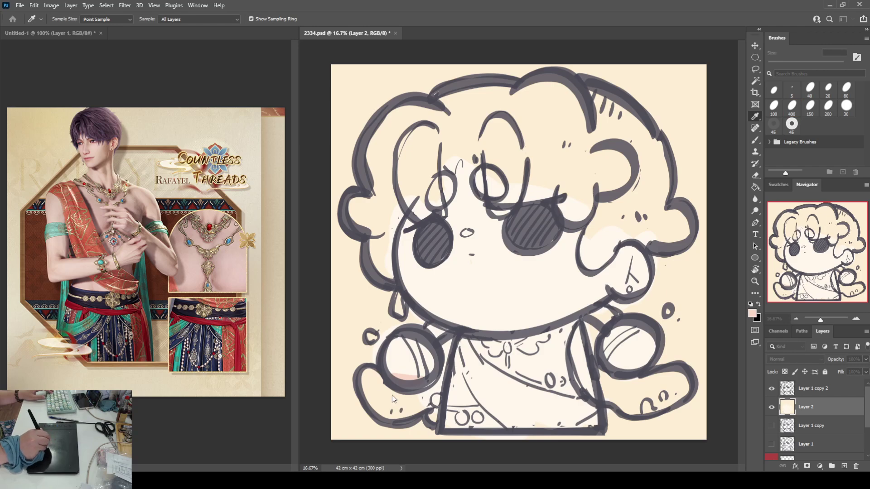
left_click(464, 292)
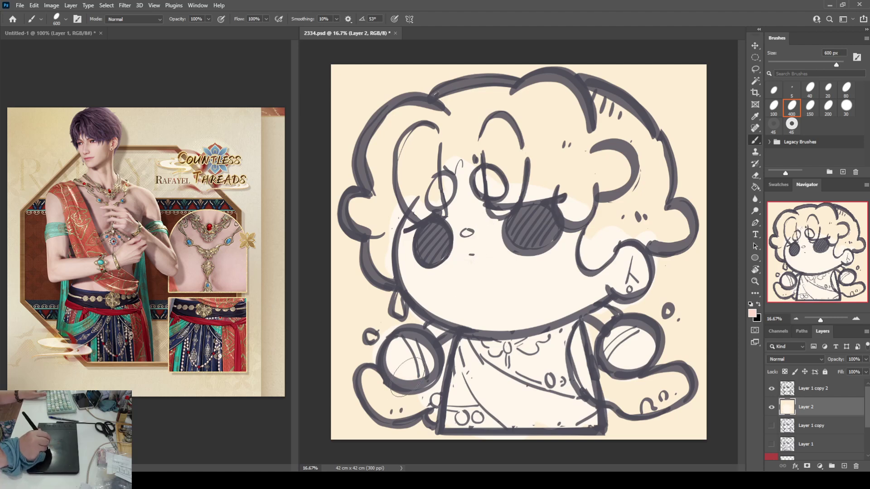
left_click_drag(402, 376, 422, 380)
left_click_drag(605, 367, 616, 363)
mouse_move(462, 430)
left_mouse_down()
mouse_move(589, 428)
mouse_move(557, 433)
left_mouse_up()
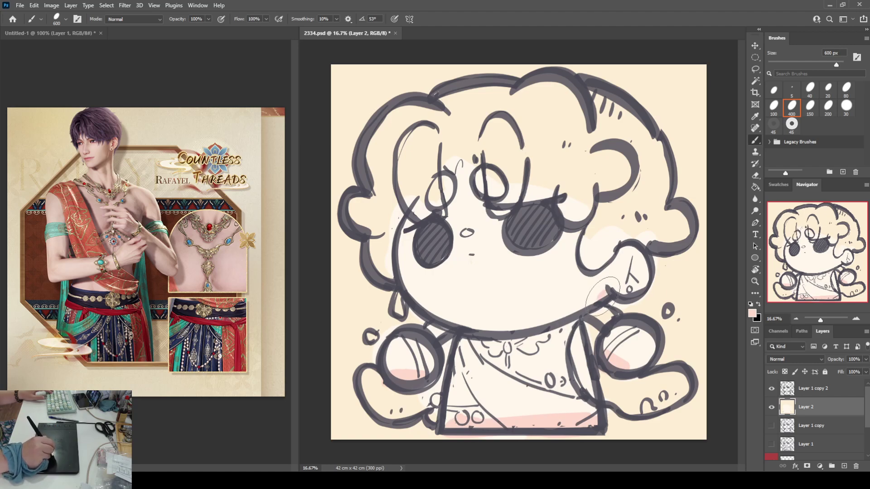
- Paint pink blush on both cheeks and pink accents on the mouth, the small ovals above the eyes and the forehead
mouse_move(584, 294)
left_mouse_down()
mouse_move(566, 285)
mouse_move(575, 313)
left_mouse_up()
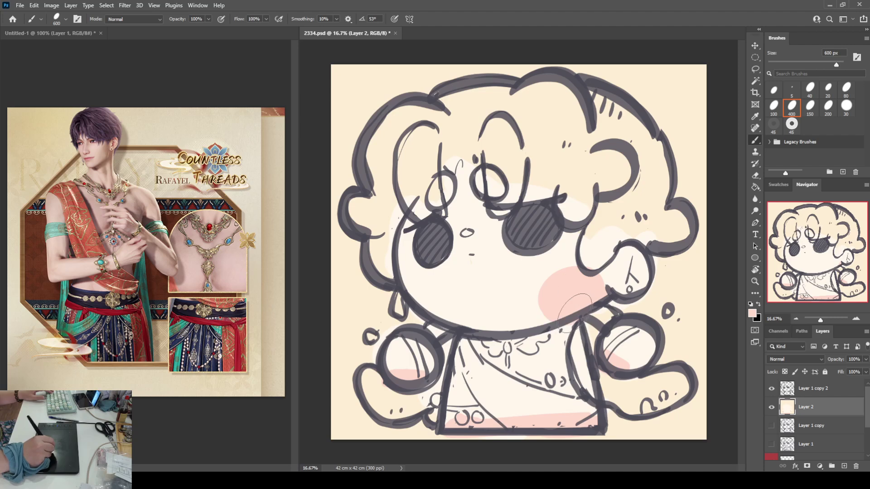
mouse_move(457, 295)
left_mouse_down()
mouse_move(430, 304)
mouse_move(416, 293)
mouse_move(453, 312)
left_mouse_up()
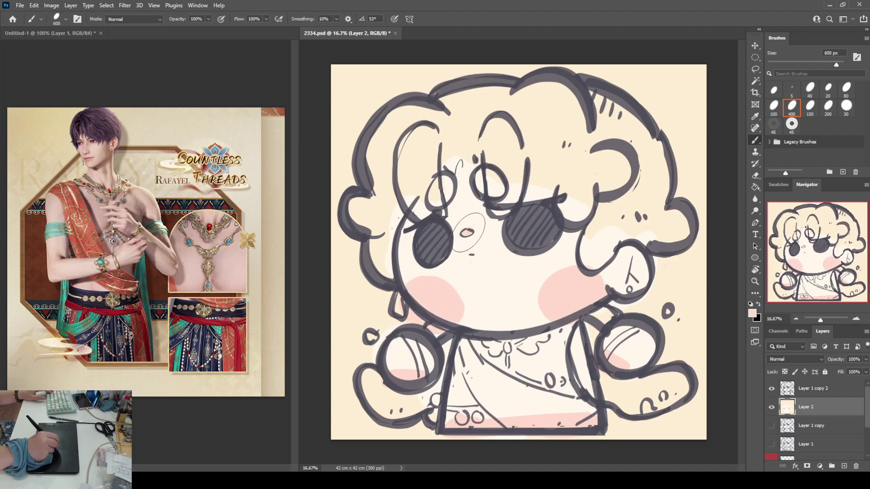
left_click_drag(492, 202, 498, 200)
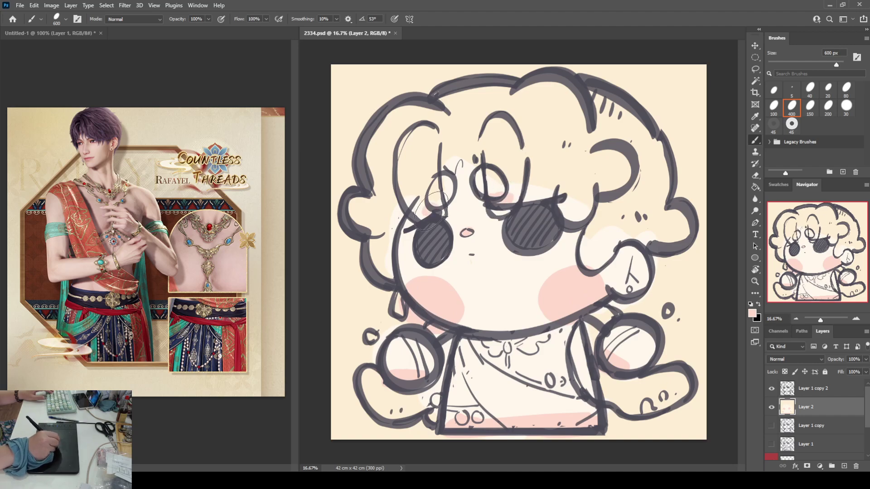
left_click_drag(453, 167, 480, 156)
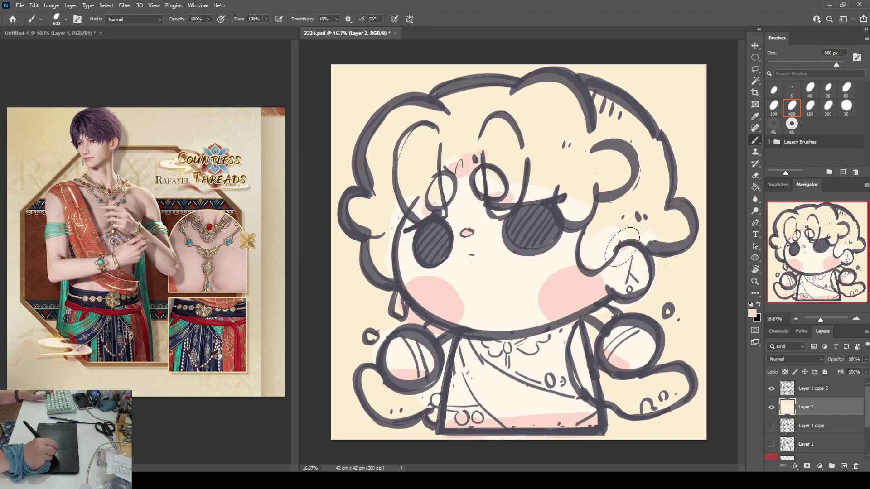
- Paint light pink inside the ear and over the lower torso, blending the torso shading at 80% brush opacity
left_click_drag(625, 249, 618, 249)
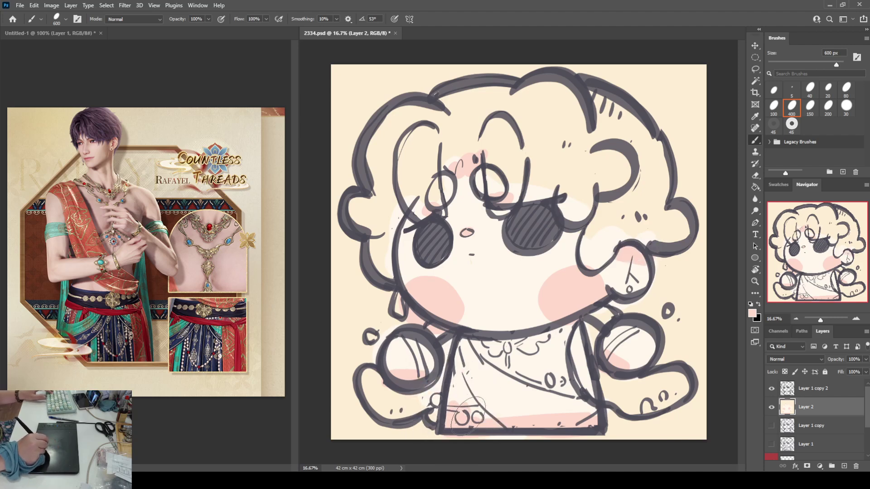
mouse_move(466, 415)
left_mouse_down()
mouse_move(516, 424)
mouse_move(589, 416)
mouse_move(566, 408)
left_mouse_up()
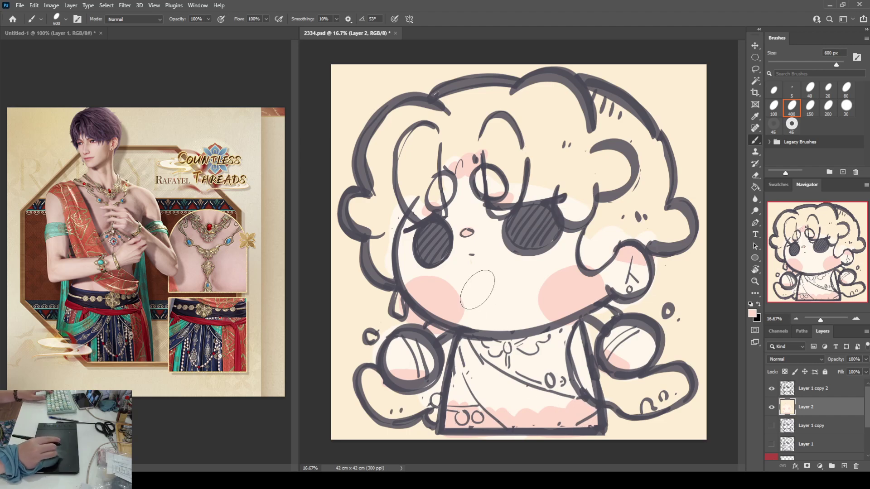
key("8")
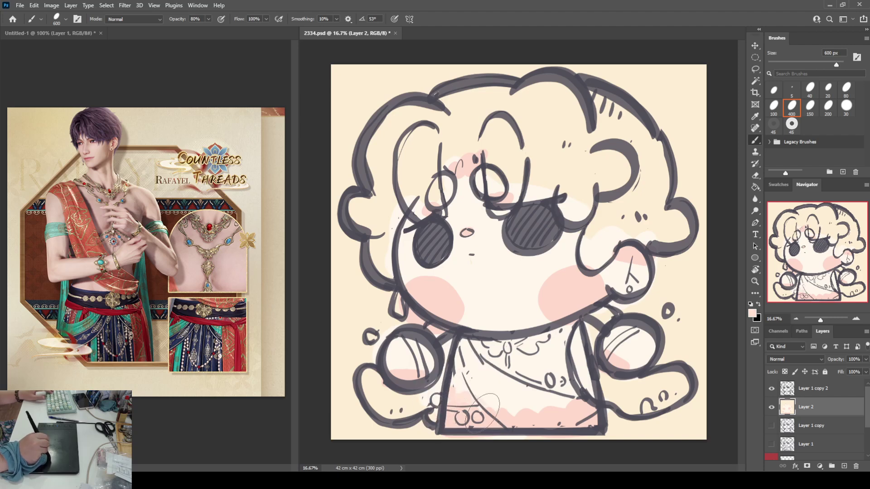
mouse_move(482, 413)
left_mouse_down()
mouse_move(518, 415)
mouse_move(544, 402)
mouse_move(575, 405)
left_mouse_up()
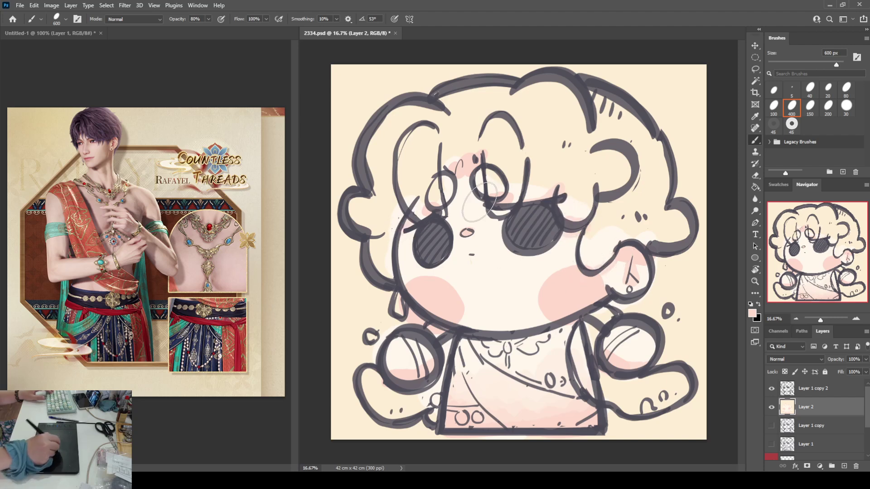
- Soften the pink on the forehead between the brows using light tones sampled from the skin
left_click(464, 173, "alt")
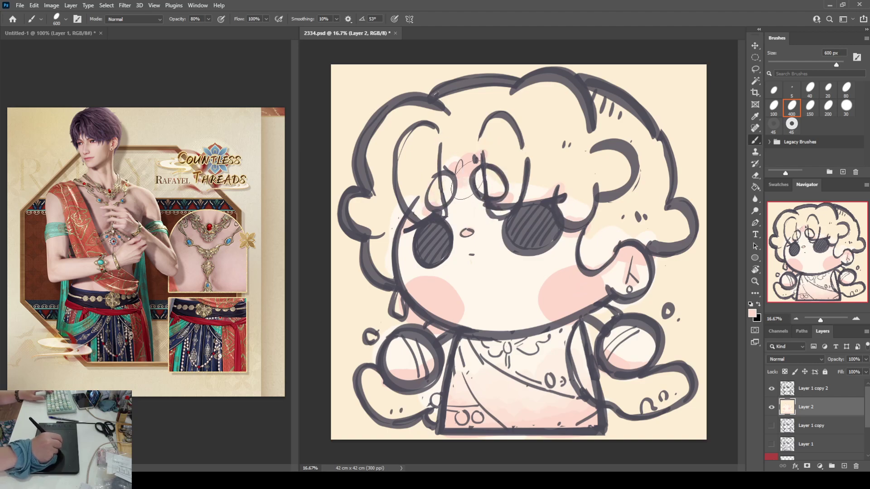
left_click(470, 202, "alt")
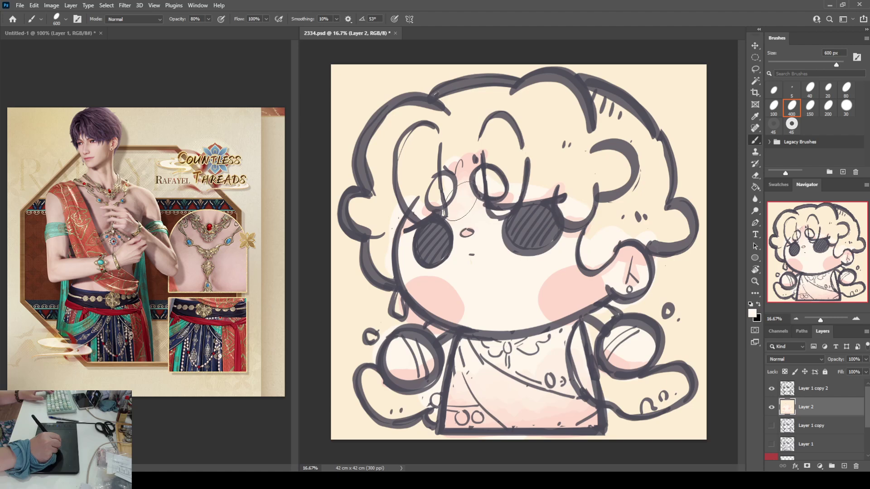
left_click(475, 160, "alt")
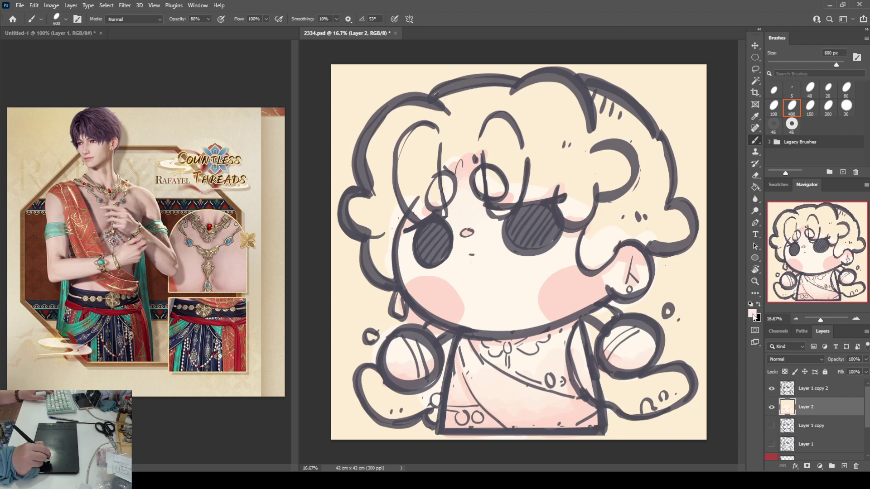
- Choose a stronger pink and deepen the blush on both cheeks
key("i")
left_click(597, 294)
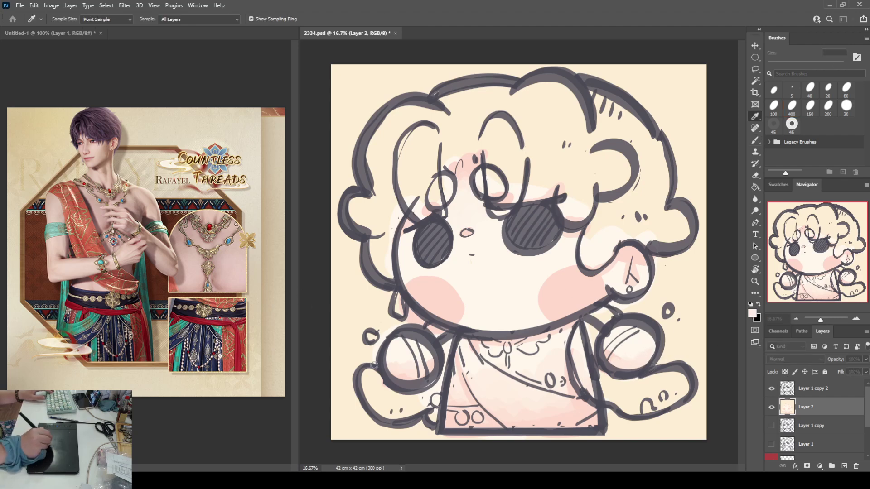
key("b")
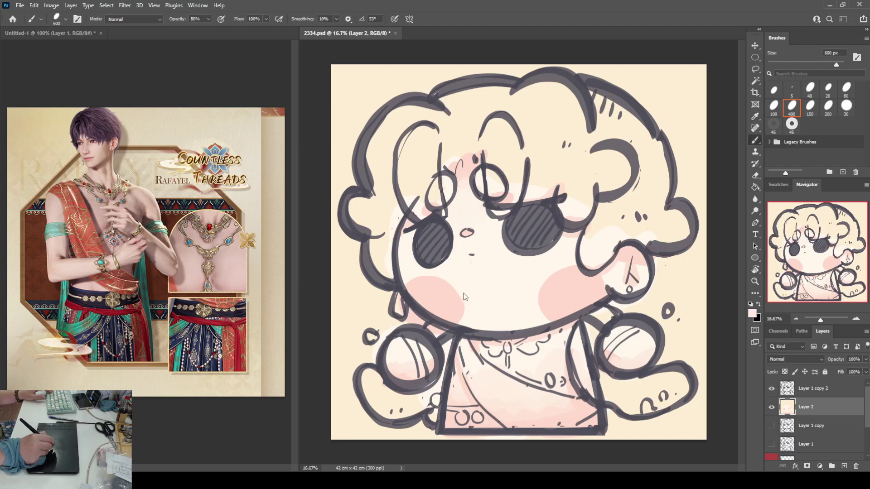
mouse_move(572, 277)
left_mouse_down()
mouse_move(576, 302)
mouse_move(561, 288)
left_mouse_up()
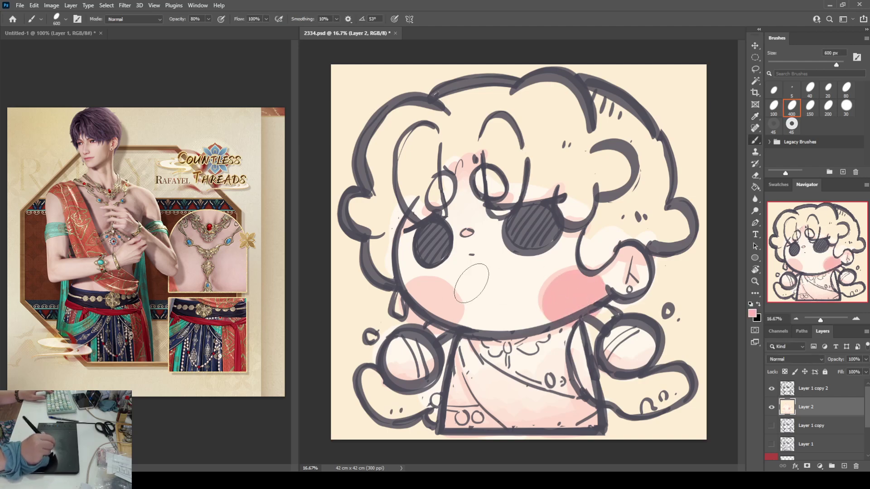
mouse_move(430, 301)
left_mouse_down()
mouse_move(423, 318)
mouse_move(446, 313)
left_mouse_up()
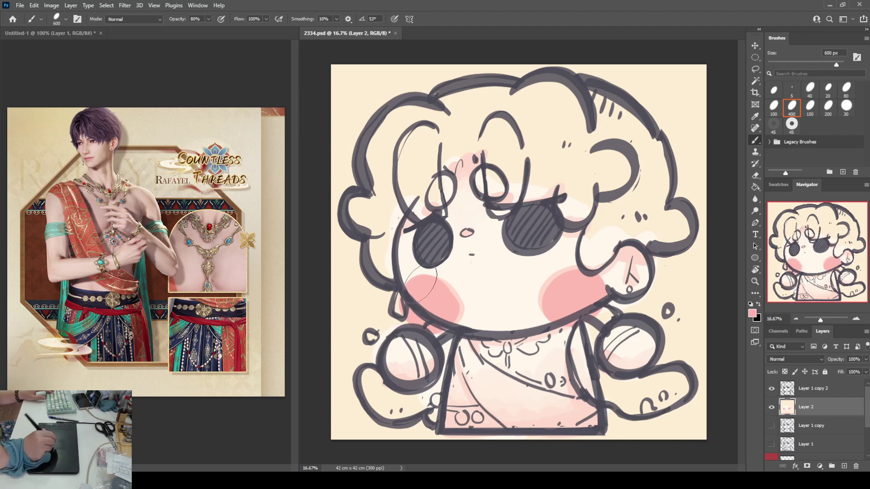
- Shade the neckline under the chin, the necklace area and the waist ornament with pink, blending with sampled tones
mouse_move(478, 342)
left_mouse_down()
mouse_move(513, 342)
mouse_move(572, 319)
left_mouse_up()
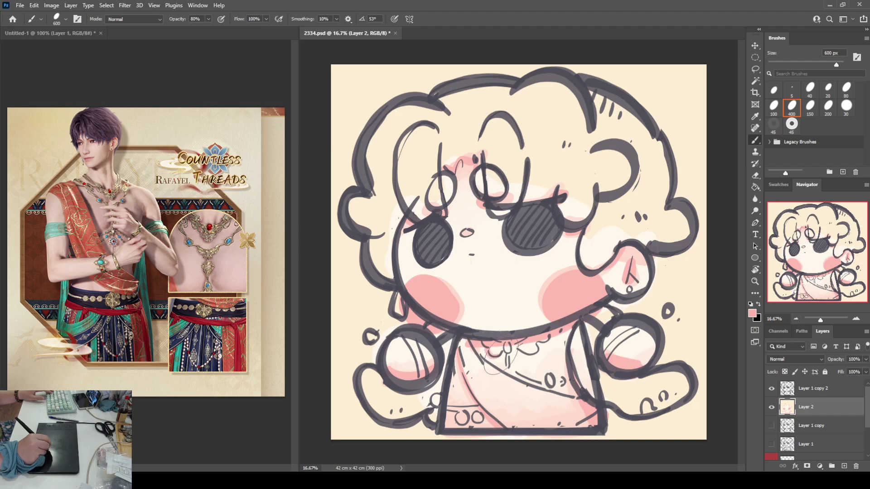
left_click_drag(516, 351, 559, 333)
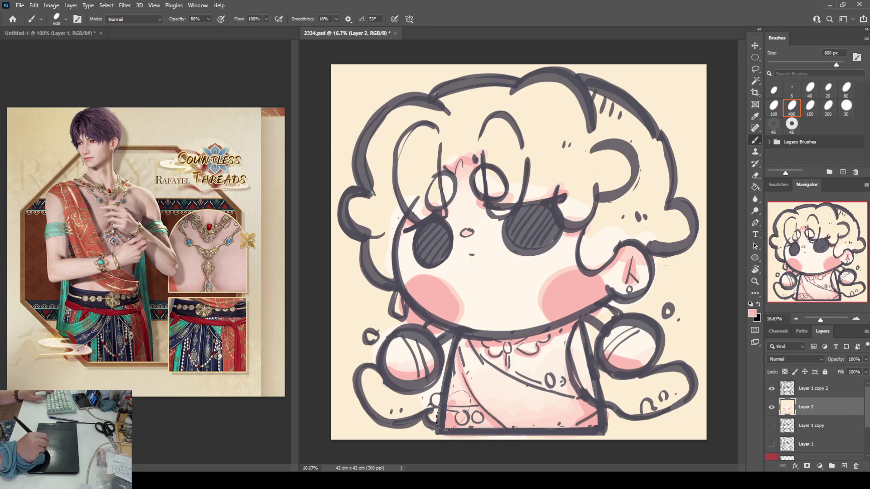
left_click_drag(453, 412, 465, 423)
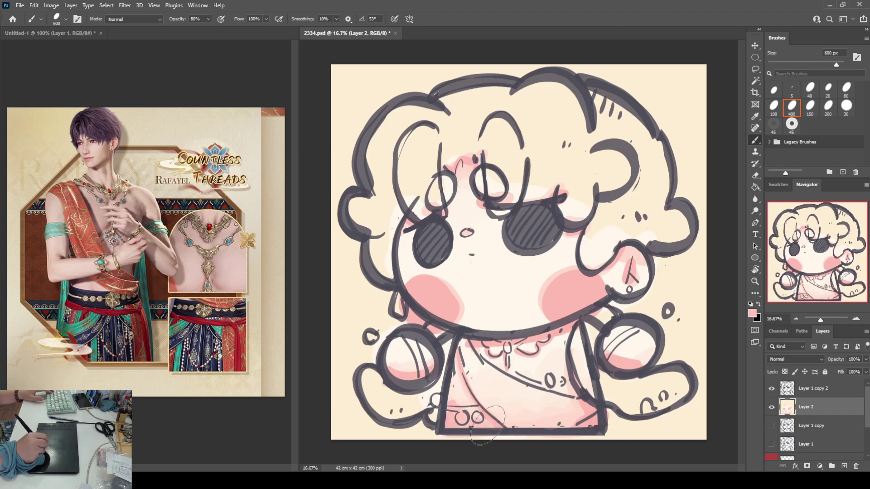
left_click(468, 403, "alt")
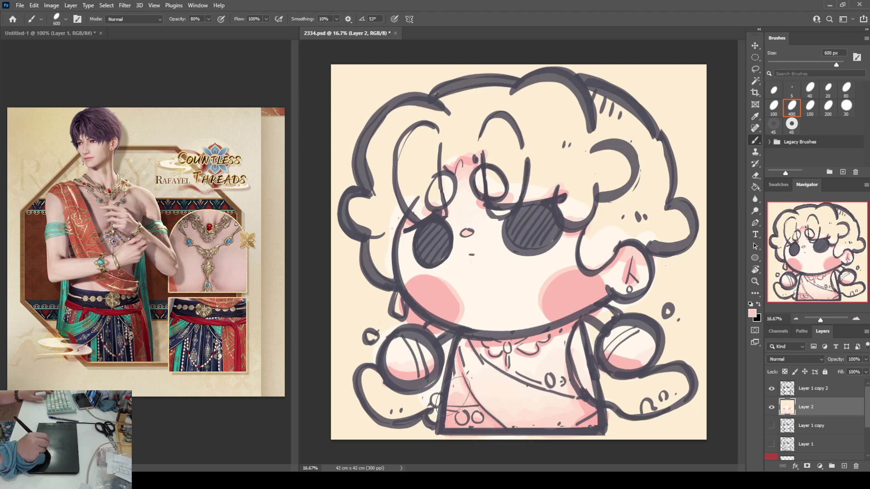
left_click(453, 397, "alt")
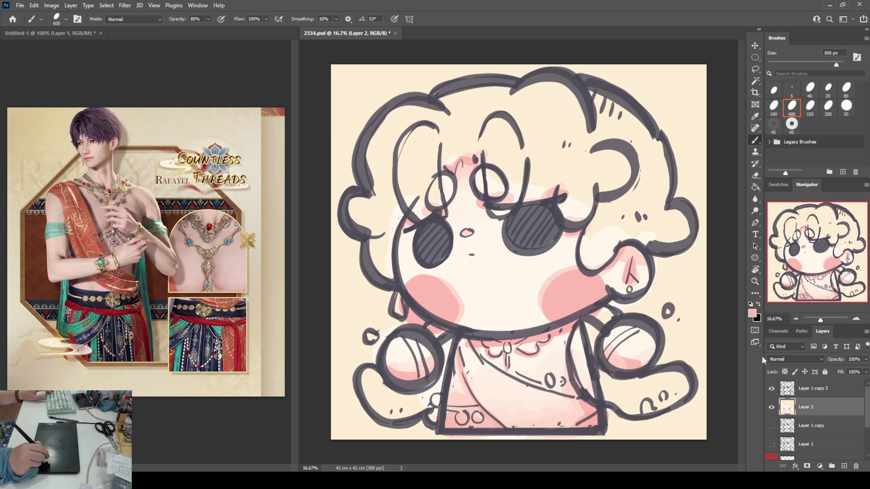
- Deepen the pink shading on the hands and add small pale highlight dashes to both cheeks
key("i")
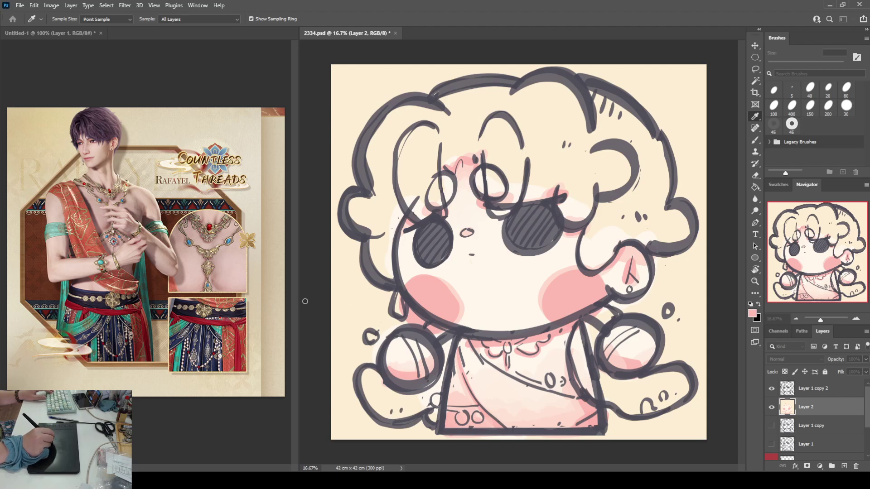
key("b")
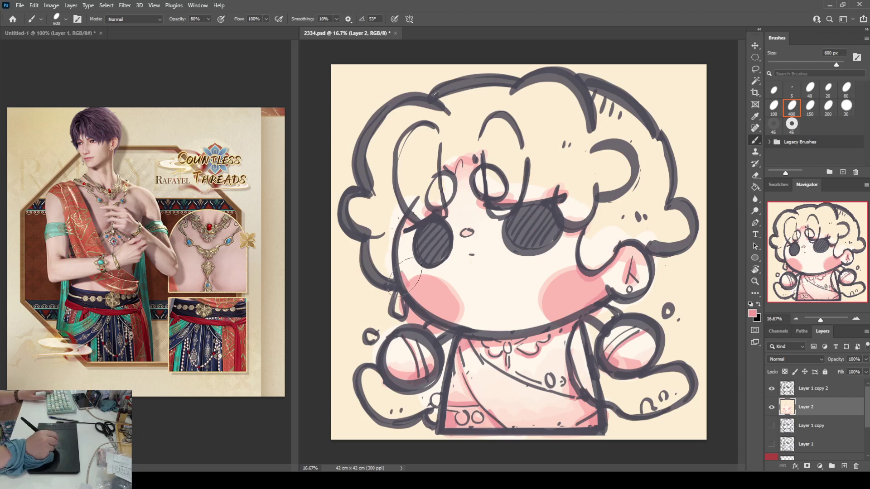
left_click(511, 280, "alt")
left_click_drag(563, 284, 561, 290)
left_click_drag(569, 284, 568, 290)
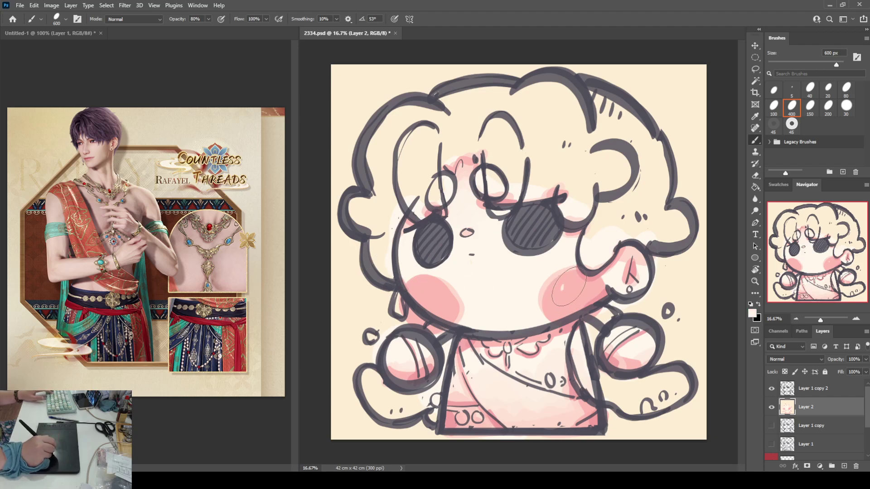
left_click(425, 292)
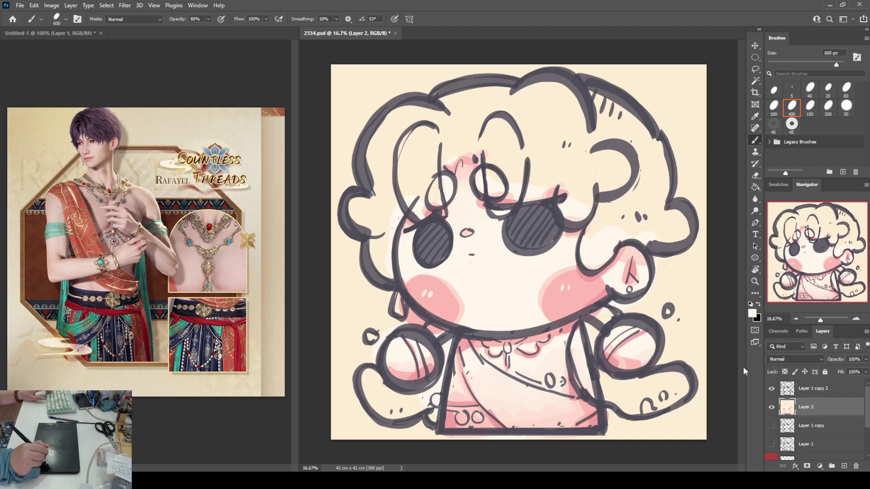
- Pick a deeper pink and define the blush on both cheeks around the highlights
key("i")
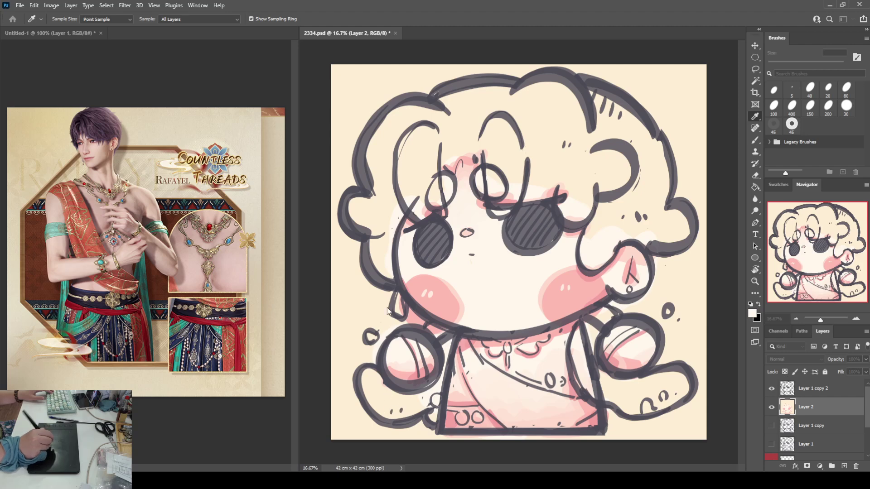
key("Return")
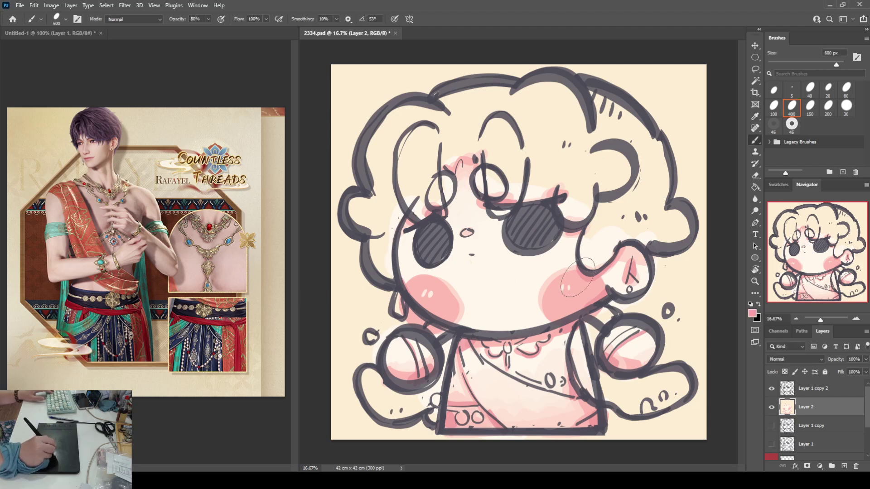
left_click_drag(570, 271, 545, 286)
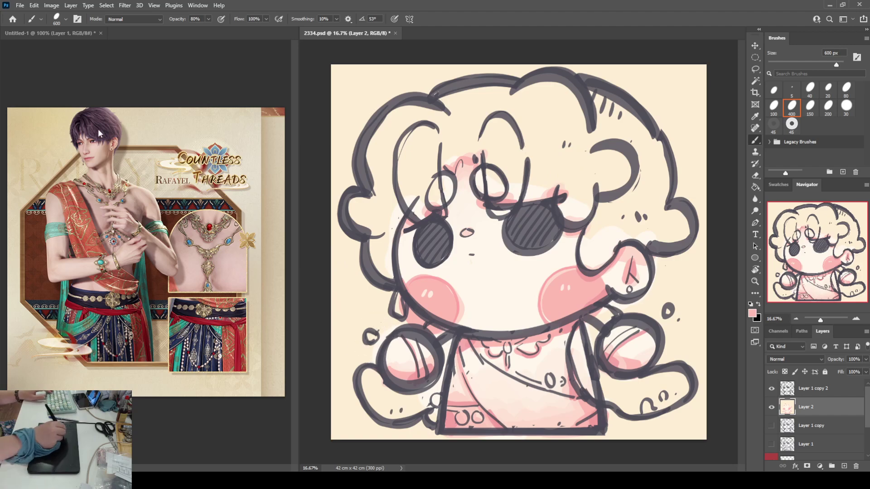
- Choose a dusky mauve and fill the whole hair area, including the fringe and the side curls
key("i")
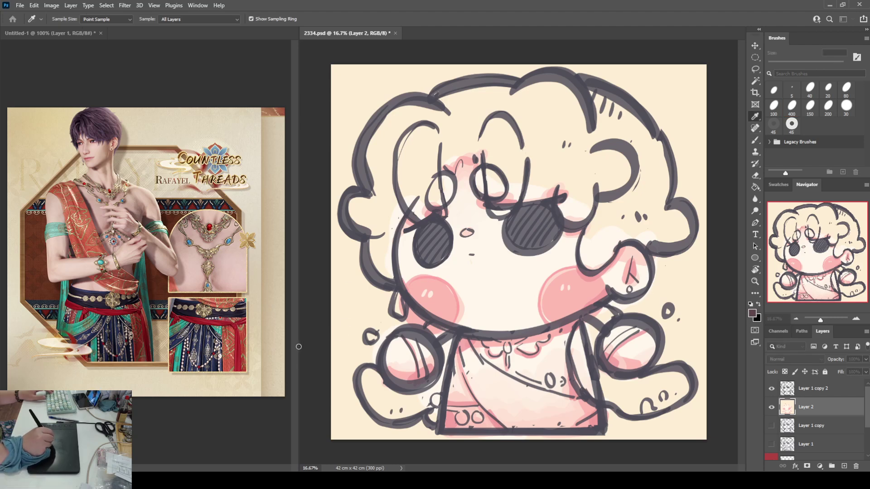
key("b")
mouse_move(370, 219)
left_mouse_down()
mouse_move(365, 196)
mouse_move(369, 231)
mouse_move(388, 266)
mouse_move(392, 206)
mouse_move(402, 215)
mouse_move(392, 192)
mouse_move(431, 202)
mouse_move(408, 136)
left_mouse_up()
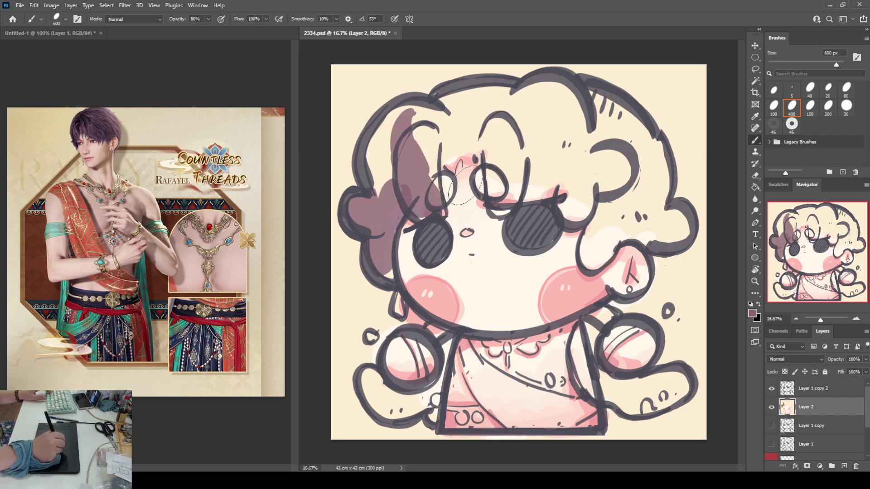
mouse_move(442, 179)
left_mouse_down()
mouse_move(432, 186)
mouse_move(446, 136)
mouse_move(453, 154)
mouse_move(482, 147)
mouse_move(502, 190)
mouse_move(509, 136)
mouse_move(545, 185)
mouse_move(534, 190)
mouse_move(553, 150)
mouse_move(580, 200)
mouse_move(599, 165)
mouse_move(621, 213)
mouse_move(594, 253)
mouse_move(602, 240)
mouse_move(614, 259)
mouse_move(647, 211)
mouse_move(674, 226)
mouse_move(663, 216)
left_mouse_up()
mouse_move(424, 113)
left_mouse_down()
mouse_move(445, 155)
mouse_move(392, 170)
mouse_move(382, 190)
mouse_move(430, 130)
mouse_move(458, 139)
mouse_move(470, 103)
mouse_move(461, 103)
mouse_move(533, 115)
mouse_move(539, 129)
mouse_move(531, 92)
mouse_move(616, 164)
mouse_move(612, 120)
mouse_move(661, 196)
mouse_move(607, 188)
mouse_move(556, 155)
mouse_move(531, 179)
mouse_move(505, 163)
mouse_move(448, 194)
left_mouse_up()
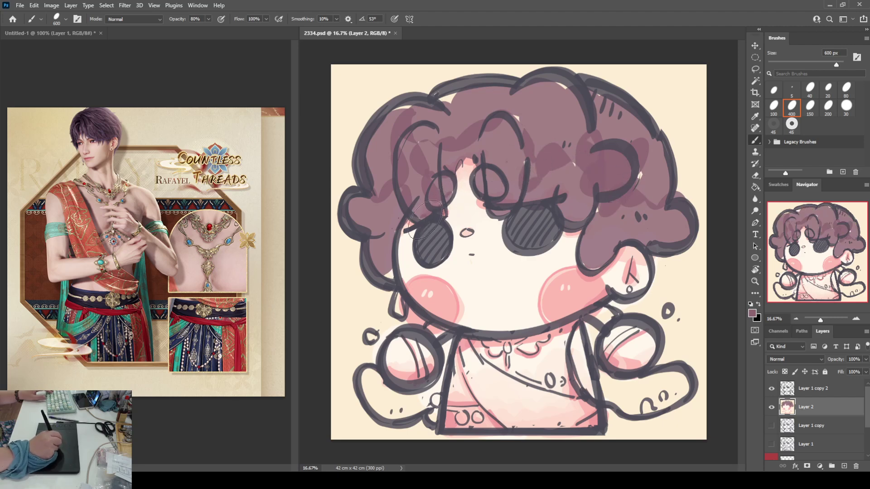
mouse_move(388, 266)
left_mouse_down()
mouse_move(387, 278)
mouse_move(384, 271)
left_mouse_up()
mouse_move(569, 249)
left_mouse_down()
mouse_move(589, 265)
mouse_move(604, 255)
mouse_move(615, 227)
left_mouse_up()
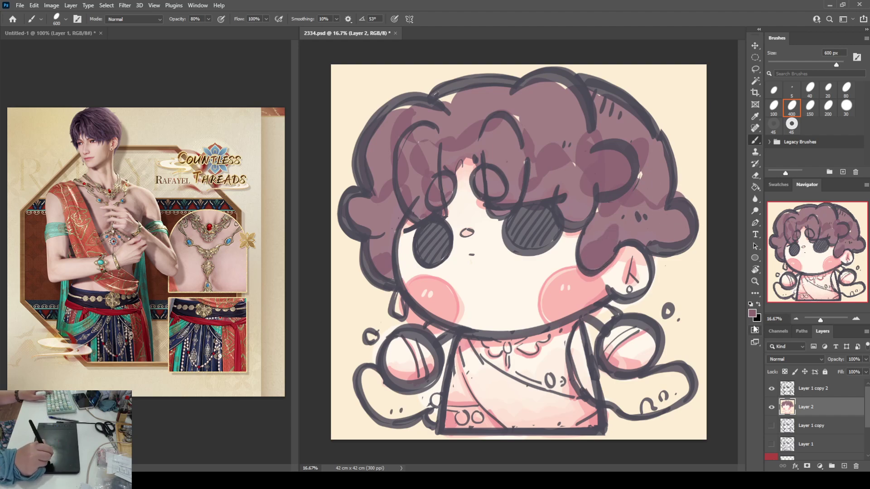
- Pick a warmer plum and glaze it over the crown, the outer locks and the upper fringe
key("i")
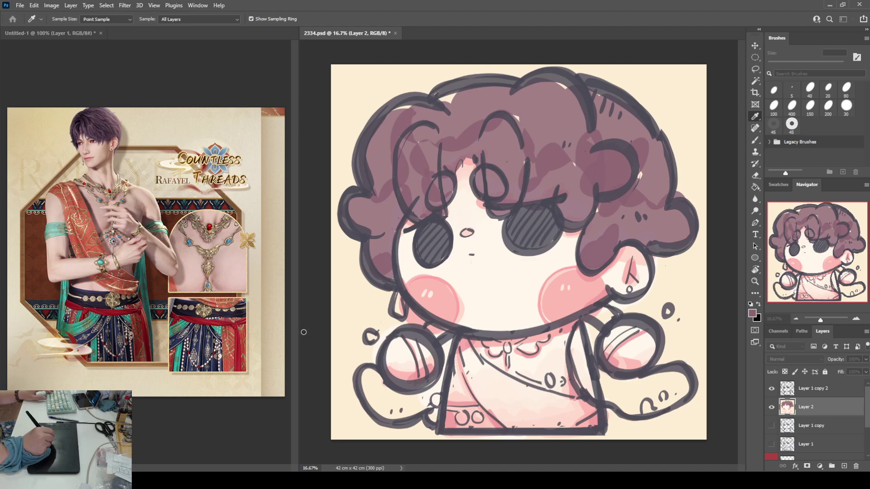
key("b")
mouse_move(401, 127)
left_mouse_down()
mouse_move(364, 190)
mouse_move(360, 219)
left_mouse_up()
mouse_move(437, 140)
left_mouse_down()
mouse_move(463, 102)
mouse_move(515, 132)
mouse_move(505, 140)
mouse_move(544, 114)
mouse_move(604, 143)
mouse_move(625, 140)
mouse_move(641, 191)
left_mouse_up()
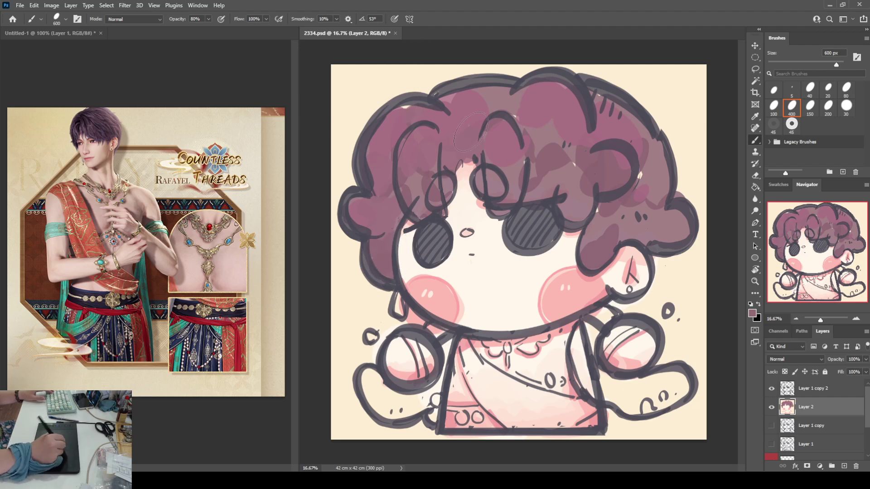
mouse_move(503, 165)
left_mouse_down()
mouse_move(504, 189)
mouse_move(501, 172)
mouse_move(520, 164)
mouse_move(538, 195)
mouse_move(555, 185)
left_mouse_up()
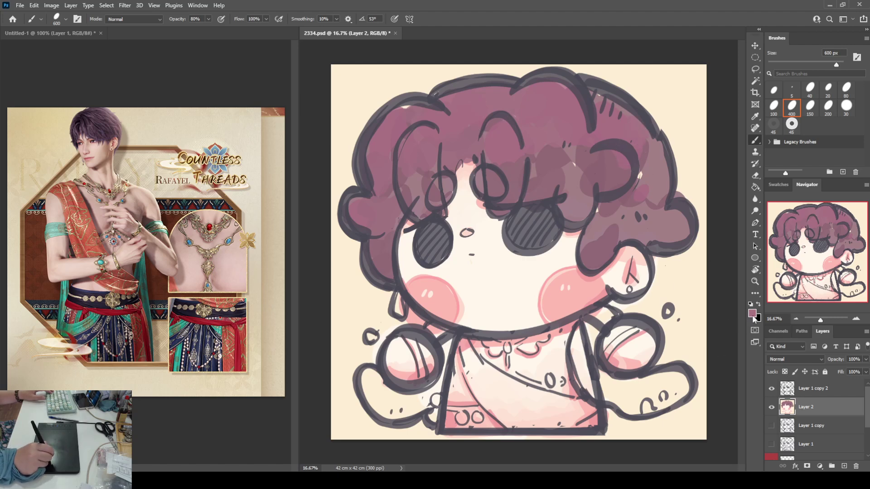
- Tint the upper locks with a lighter purple and blend a sampled mauve into the fringe above the smaller eye
key("alt")
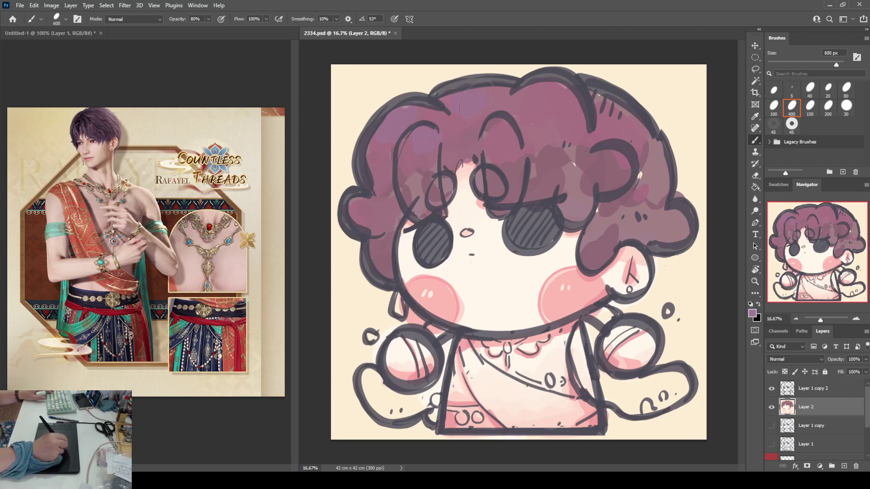
left_click(429, 176, "alt")
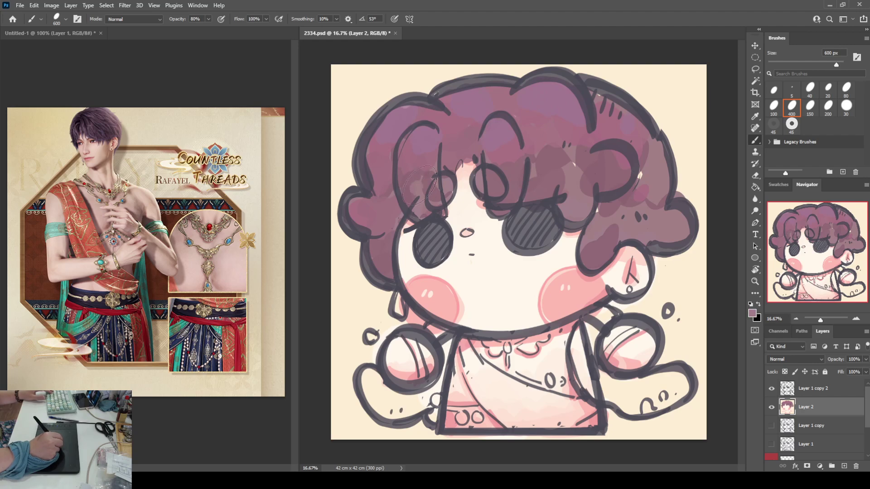
left_click(421, 176, "alt")
mouse_move(422, 178)
left_mouse_down()
mouse_move(441, 187)
mouse_move(424, 200)
left_mouse_up()
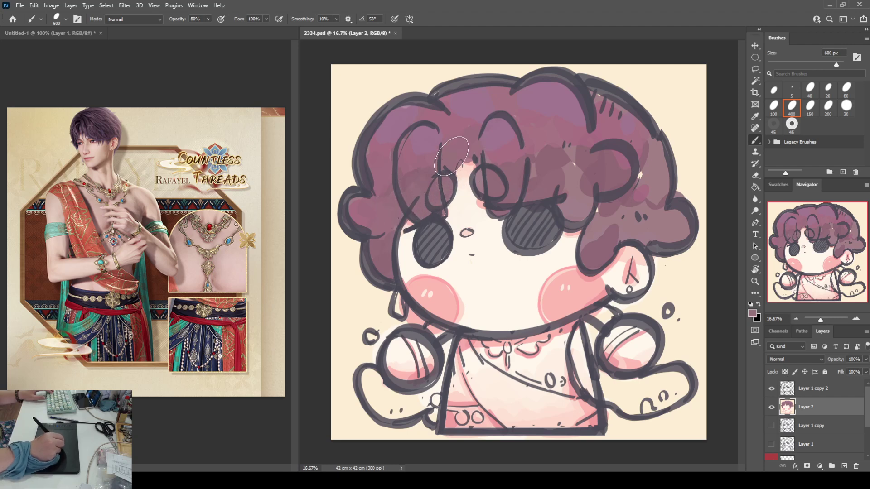
- Even out the mauve across the central fringe and the curls by the ear, and add small purple highlight dabs
left_click_drag(451, 158, 480, 149)
mouse_move(495, 181)
left_mouse_down()
mouse_move(529, 180)
mouse_move(538, 161)
mouse_move(578, 166)
mouse_move(564, 174)
mouse_move(576, 194)
mouse_move(574, 163)
mouse_move(596, 178)
mouse_move(613, 176)
mouse_move(595, 246)
mouse_move(620, 224)
mouse_move(655, 218)
mouse_move(641, 188)
left_mouse_up()
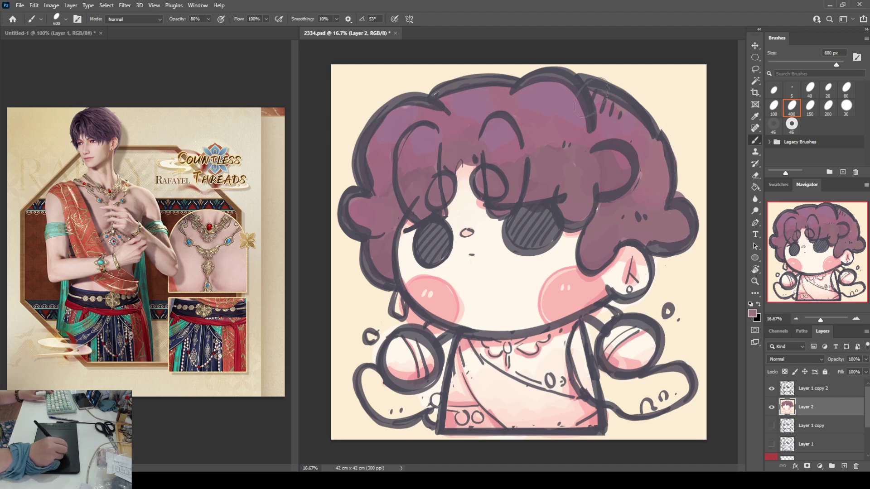
left_click_drag(568, 153, 579, 159)
left_click_drag(645, 169, 652, 176)
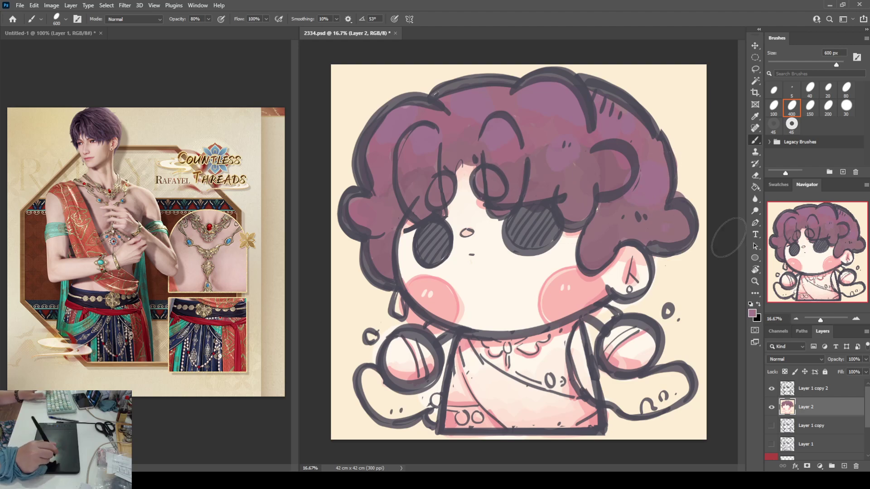
- Pick a cooler bluish purple and dab shading patches on the outer locks, the fringe and the lower curls
key("i")
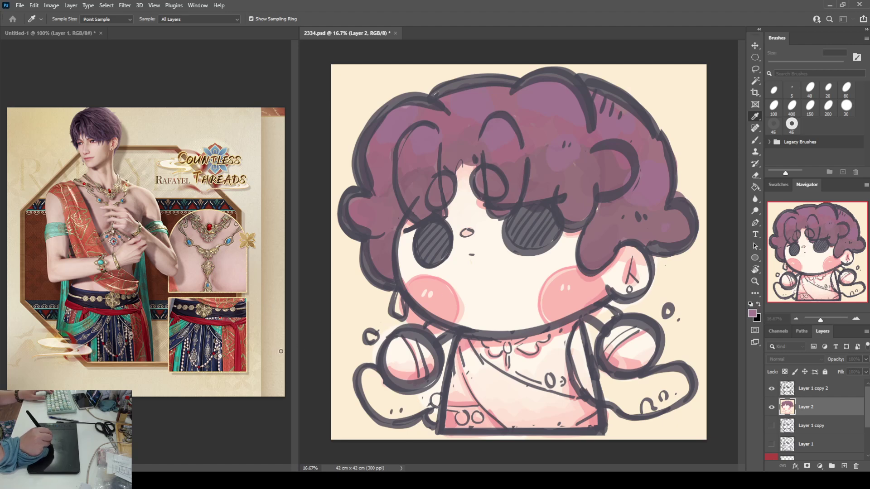
key("b")
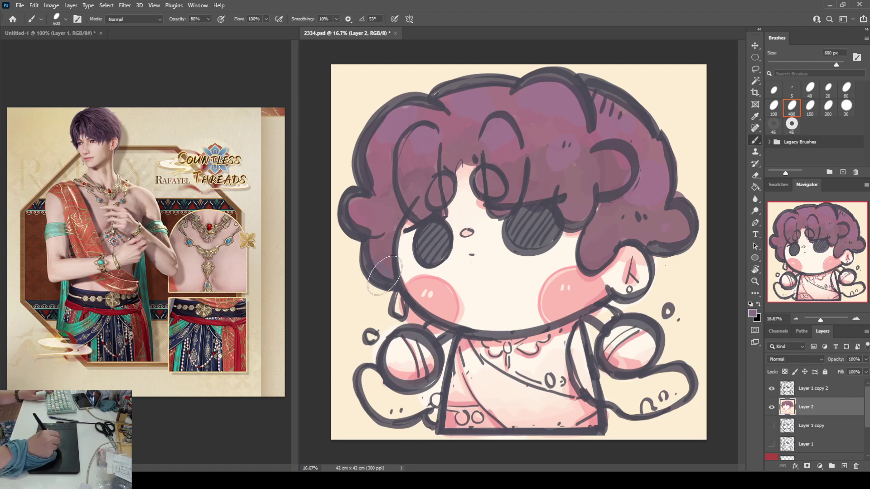
left_click_drag(599, 257, 599, 252)
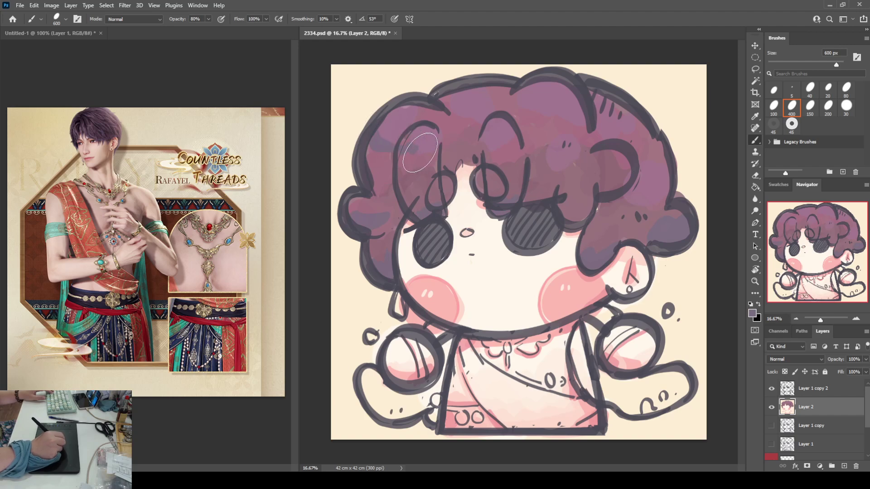
mouse_move(631, 177)
left_mouse_down()
mouse_move(593, 186)
mouse_move(563, 206)
mouse_move(584, 210)
left_mouse_up()
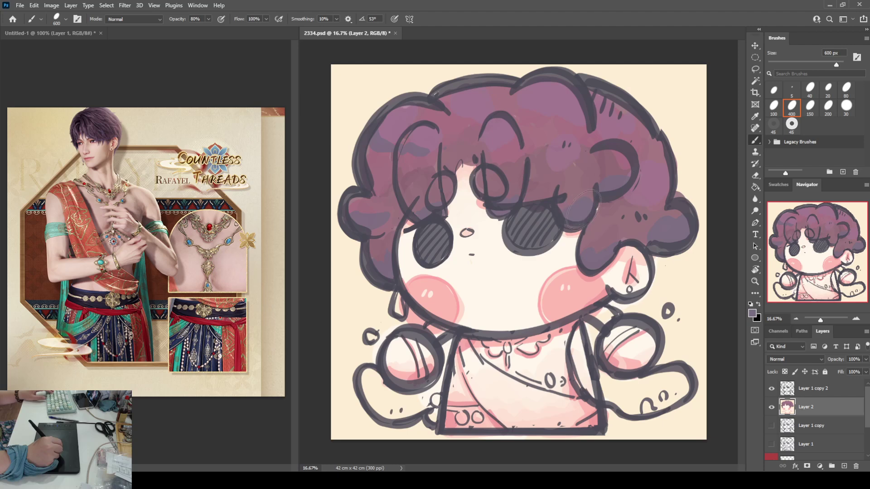
- Blend a sampled mauve over the bluish patches in the outer locks and curls beside the smaller eye
left_click(376, 258, "alt")
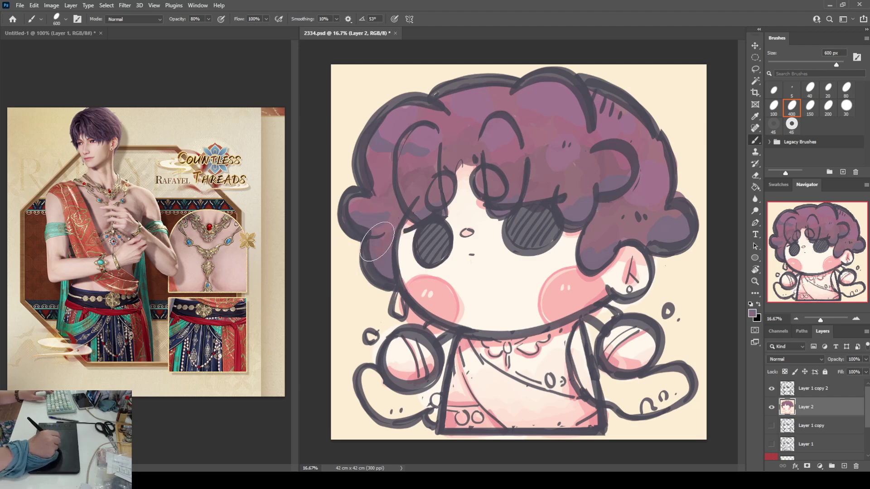
left_click(384, 224, "alt")
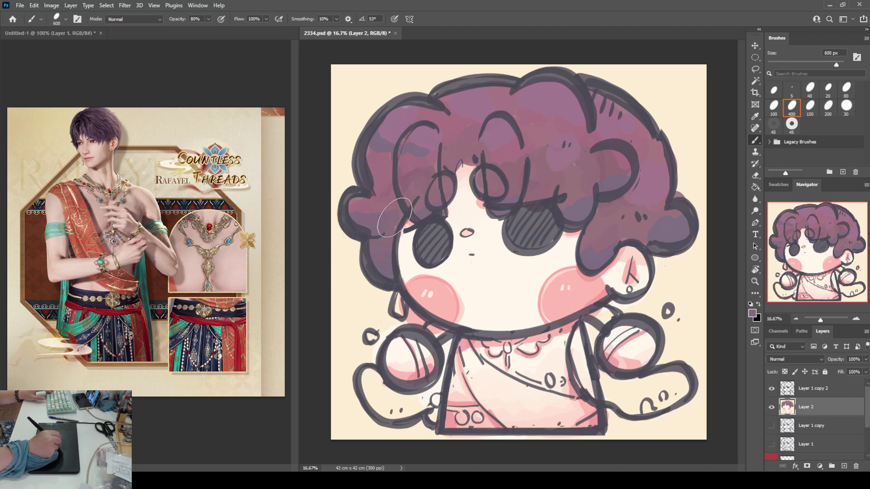
left_click(362, 213, "alt")
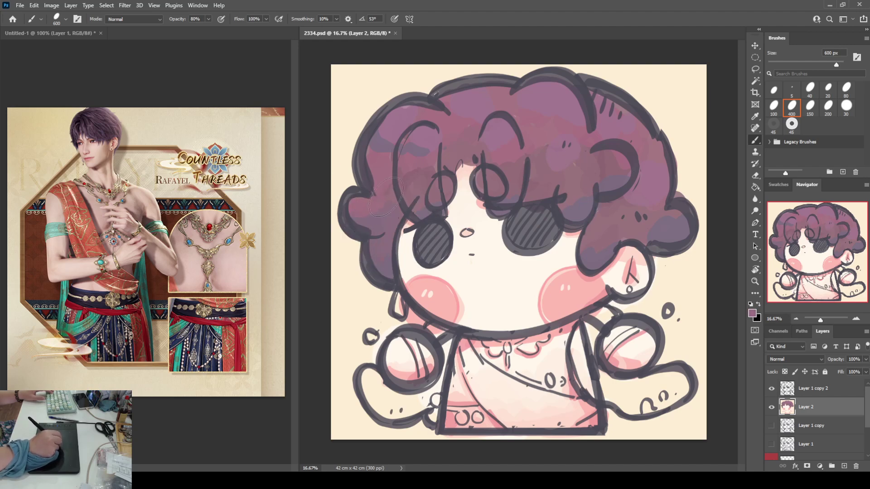
left_click(374, 144, "alt")
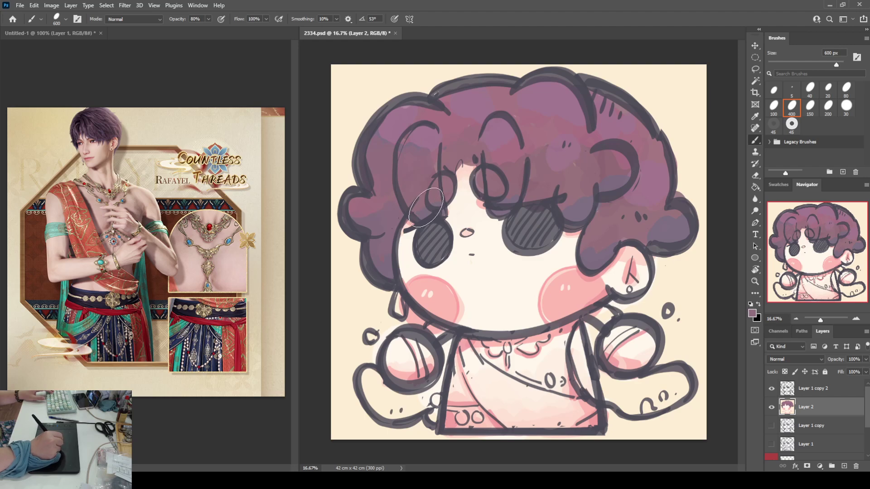
left_click(371, 221, "alt")
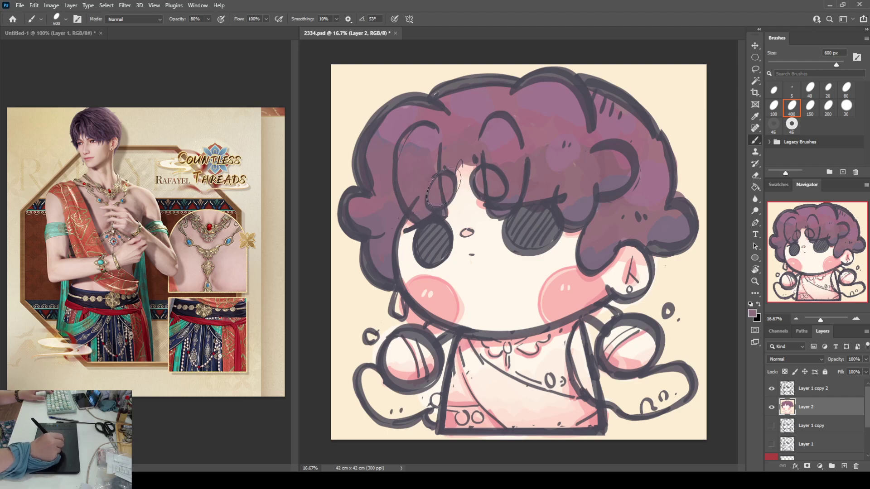
- Even out the mauve across the fringe and the curls above the ear, and add soft dabs on the crown
mouse_move(448, 191)
left_mouse_down()
mouse_move(443, 161)
mouse_move(485, 164)
left_mouse_up()
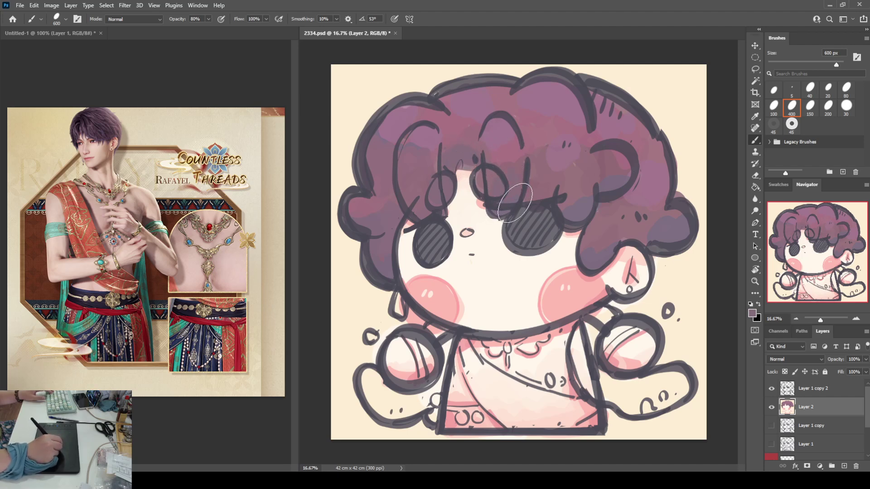
mouse_move(533, 195)
left_mouse_down()
mouse_move(551, 185)
mouse_move(618, 213)
mouse_move(626, 197)
mouse_move(598, 252)
mouse_move(590, 236)
mouse_move(604, 243)
mouse_move(685, 230)
left_mouse_up()
left_click_drag(594, 103, 624, 113)
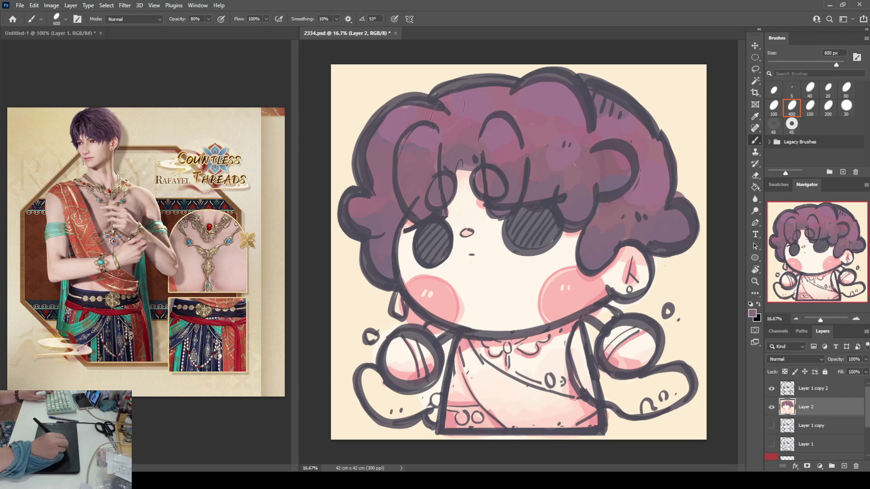
left_click_drag(392, 112, 426, 117)
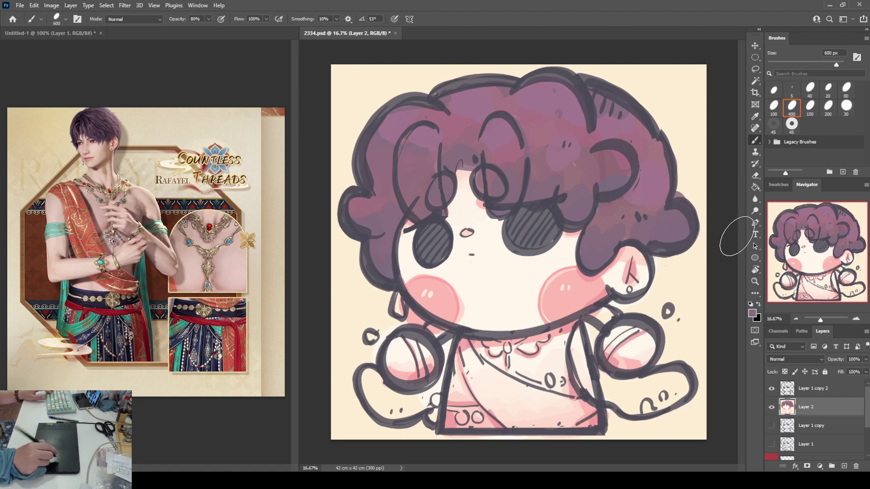
- Choose a muted grey and shade the undersides of the lower curls on both sides of the head
left_click(752, 315)
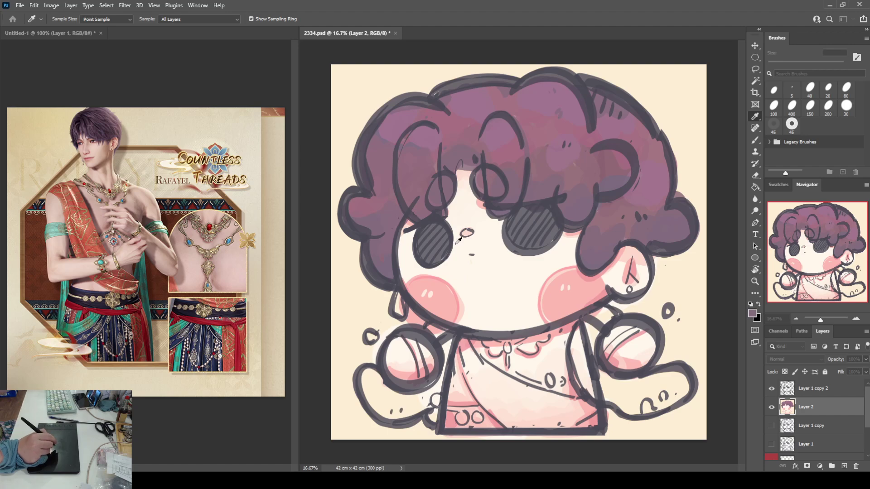
key("b")
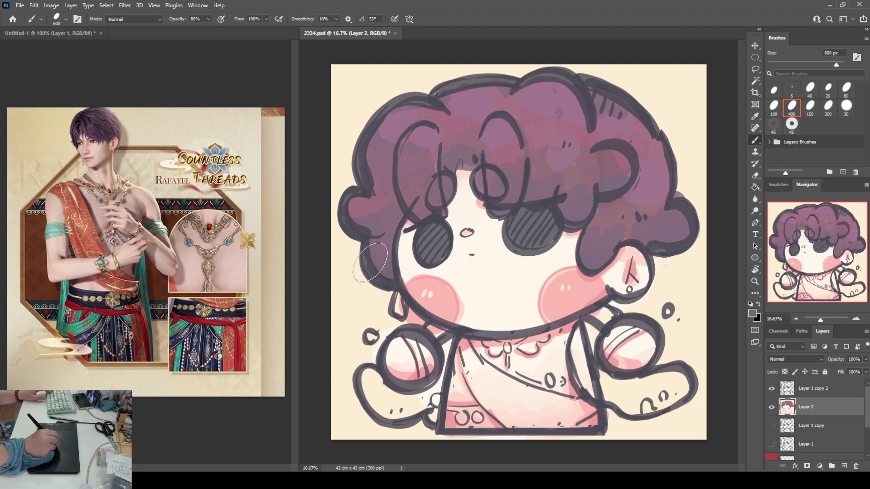
left_click(368, 249, "alt")
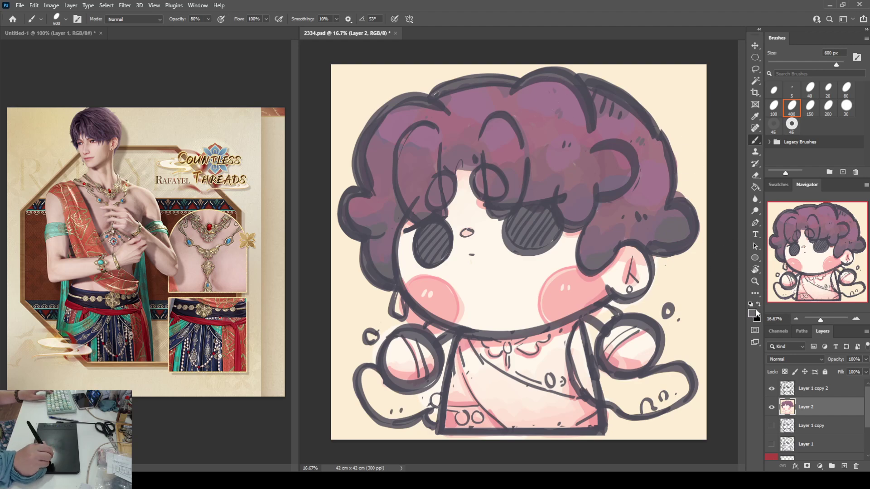
- Pick a rosy pink-mauve and add small hatching strokes to the side locks and the fringe
key("alt")
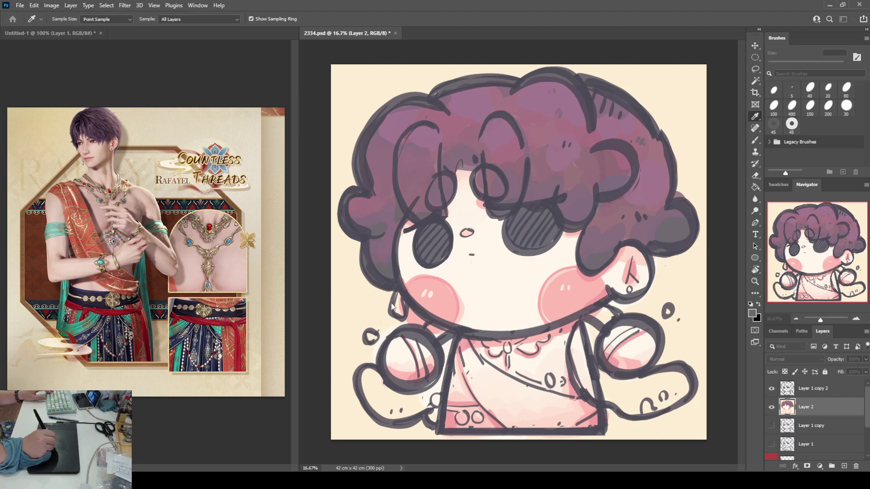
left_click(451, 283, "alt")
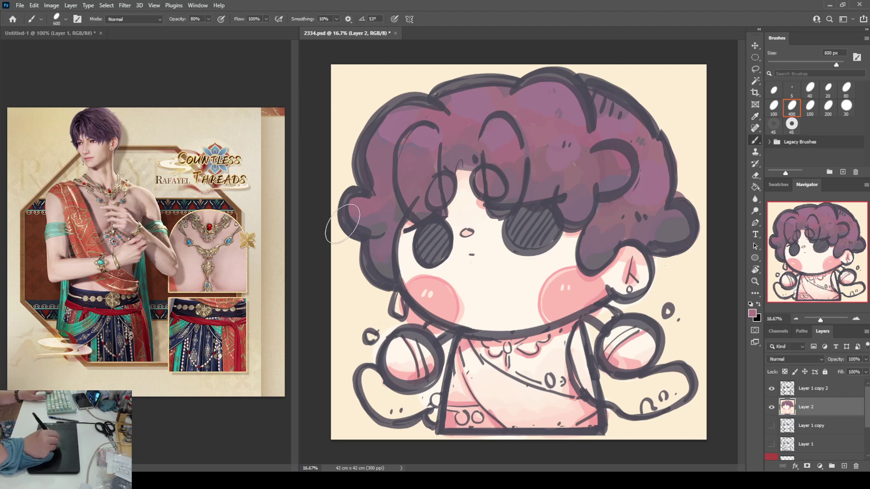
mouse_move(373, 268)
left_mouse_down()
mouse_move(387, 273)
mouse_move(384, 255)
left_mouse_up()
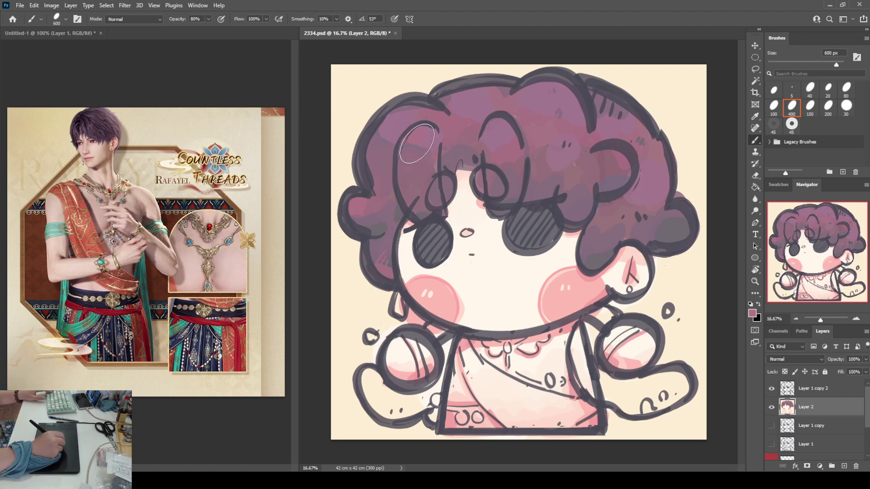
left_click_drag(414, 145, 417, 152)
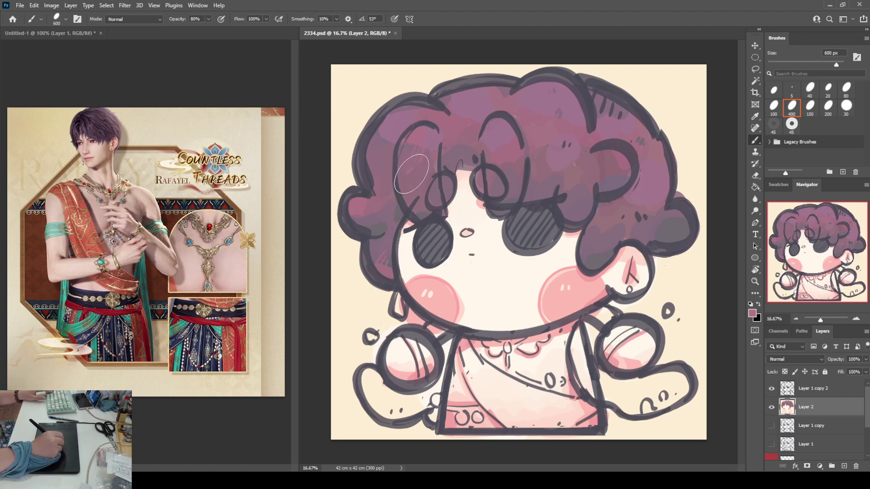
left_click_drag(511, 157, 515, 169)
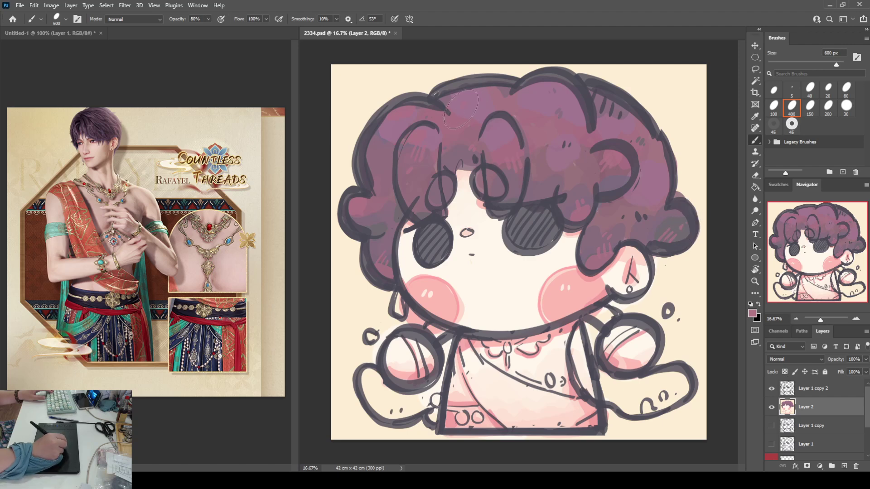
- Sample a dark grey from the hair shading and fill in both eyes
left_click(376, 230, "alt")
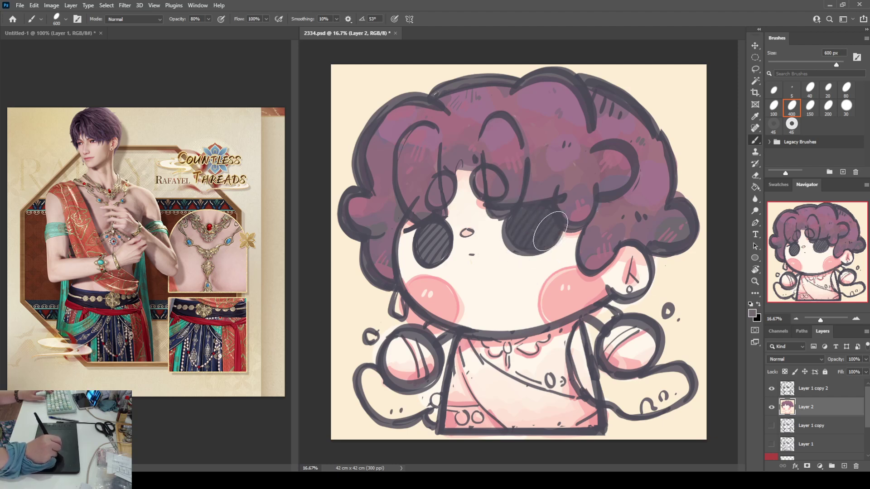
left_click_drag(550, 231, 531, 245)
mouse_move(427, 234)
left_mouse_down()
mouse_move(432, 244)
mouse_move(428, 236)
mouse_move(449, 240)
mouse_move(437, 235)
left_mouse_up()
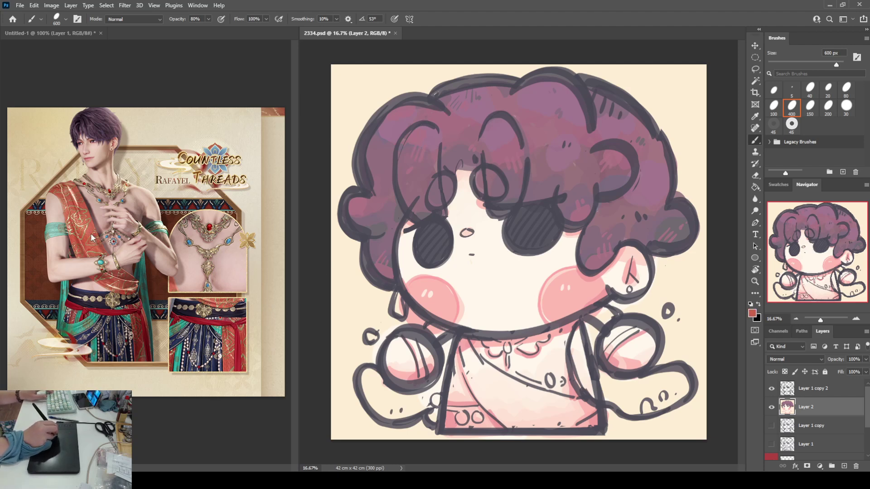
- Fill the diagonal sash with brick red and the shawl over both arms with pale teal
mouse_move(477, 365)
left_mouse_down()
mouse_move(462, 345)
mouse_move(485, 353)
mouse_move(460, 366)
mouse_move(458, 360)
mouse_move(462, 373)
mouse_move(496, 414)
mouse_move(463, 347)
mouse_move(498, 395)
mouse_move(462, 343)
mouse_move(532, 394)
mouse_move(507, 385)
mouse_move(529, 406)
mouse_move(507, 399)
mouse_move(515, 419)
mouse_move(574, 410)
mouse_move(549, 402)
mouse_move(569, 427)
mouse_move(589, 408)
left_mouse_up()
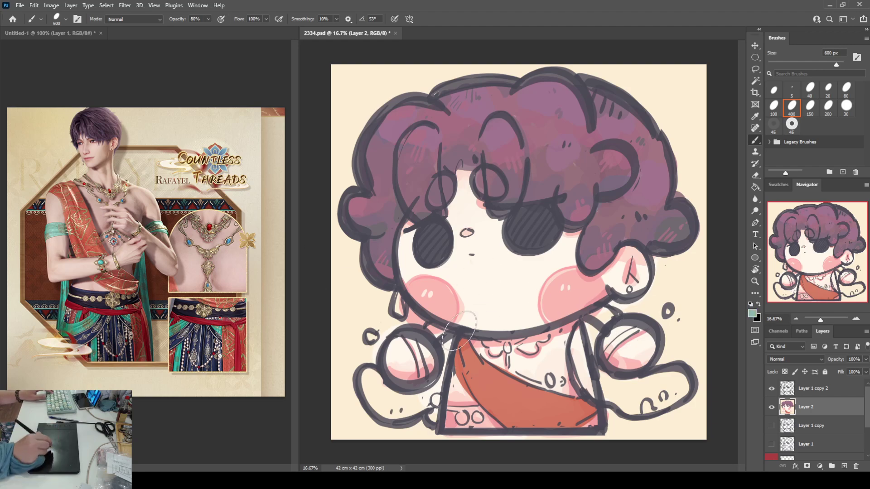
left_click_drag(435, 335, 445, 346)
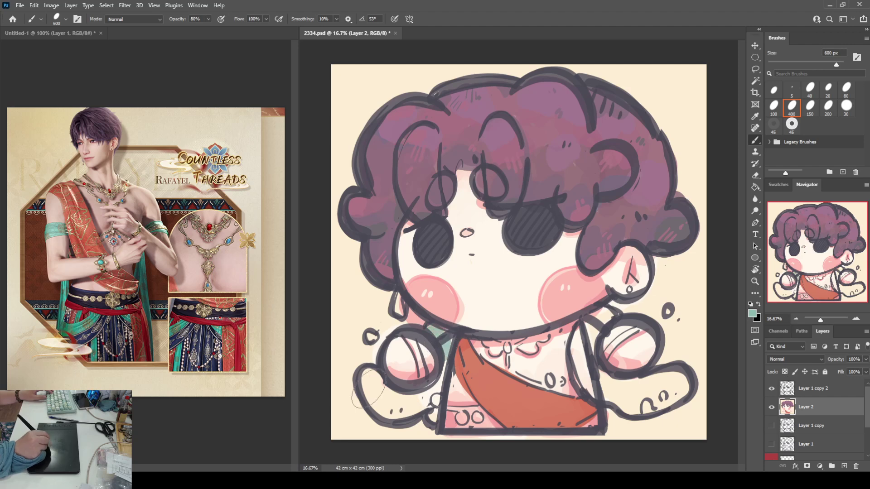
mouse_move(368, 383)
left_mouse_down()
mouse_move(380, 402)
mouse_move(405, 398)
mouse_move(407, 410)
mouse_move(423, 410)
mouse_move(434, 392)
left_mouse_up()
mouse_move(609, 308)
left_mouse_down()
mouse_move(583, 334)
mouse_move(608, 318)
mouse_move(589, 353)
mouse_move(581, 351)
mouse_move(588, 382)
mouse_move(584, 363)
mouse_move(625, 395)
mouse_move(628, 330)
mouse_move(614, 267)
mouse_move(591, 342)
mouse_move(610, 370)
mouse_move(641, 390)
mouse_move(602, 390)
mouse_move(641, 393)
mouse_move(625, 385)
mouse_move(639, 380)
mouse_move(630, 405)
mouse_move(641, 410)
mouse_move(661, 405)
mouse_move(678, 385)
mouse_move(667, 401)
mouse_move(638, 405)
left_mouse_up()
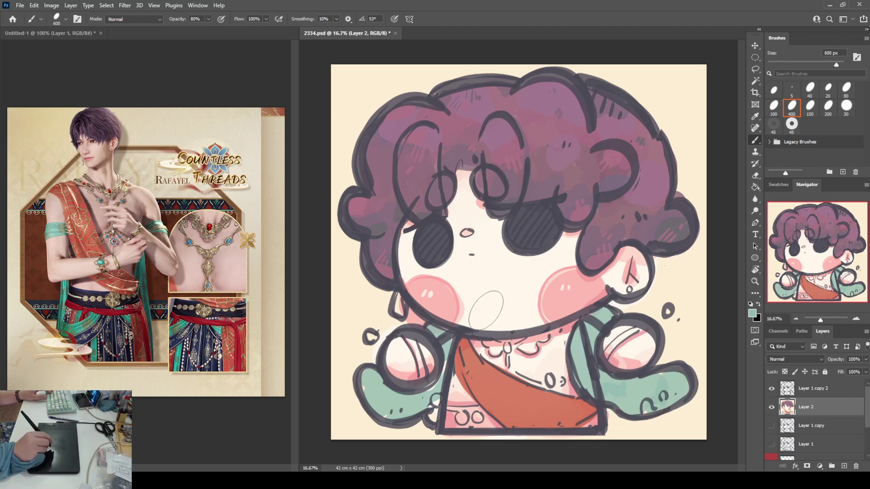
- Choose a slate blue-grey and fill the waistband on both sides of the sash, including its side ornament
key("i")
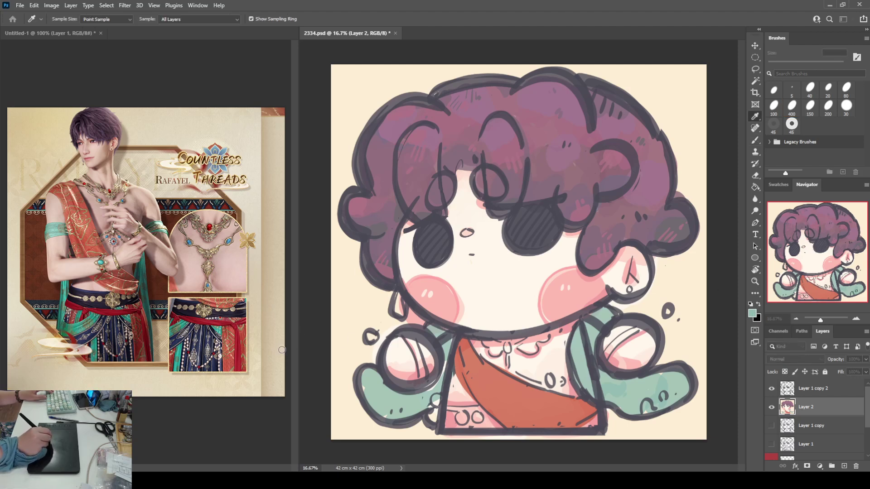
key("b")
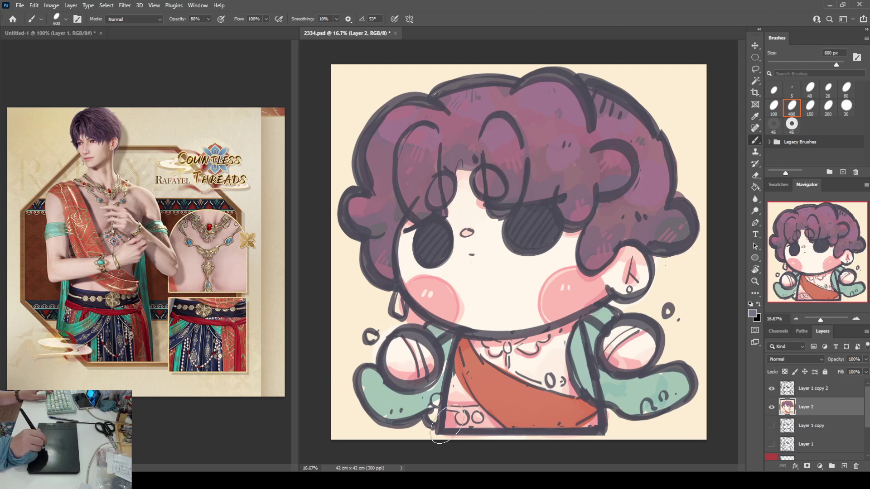
mouse_move(471, 413)
left_mouse_down()
mouse_move(450, 414)
mouse_move(488, 426)
mouse_move(453, 417)
left_mouse_up()
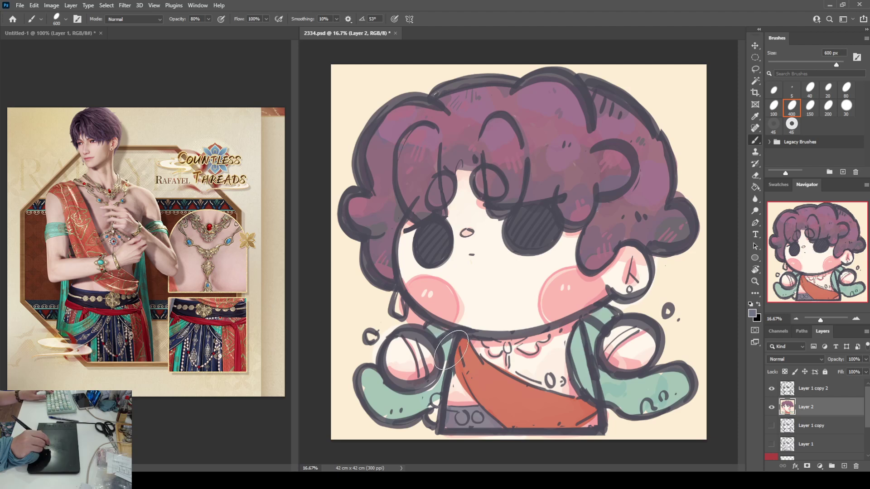
left_click_drag(434, 399, 433, 421)
mouse_move(588, 426)
left_mouse_down()
mouse_move(596, 423)
mouse_move(579, 428)
left_mouse_up()
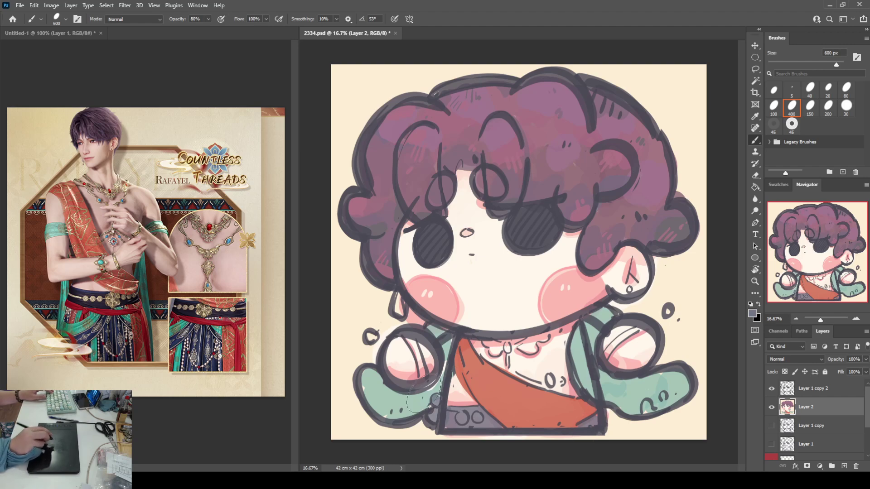
- Pick a brighter orange-red and brush it over the brick-red diagonal sash
key("i")
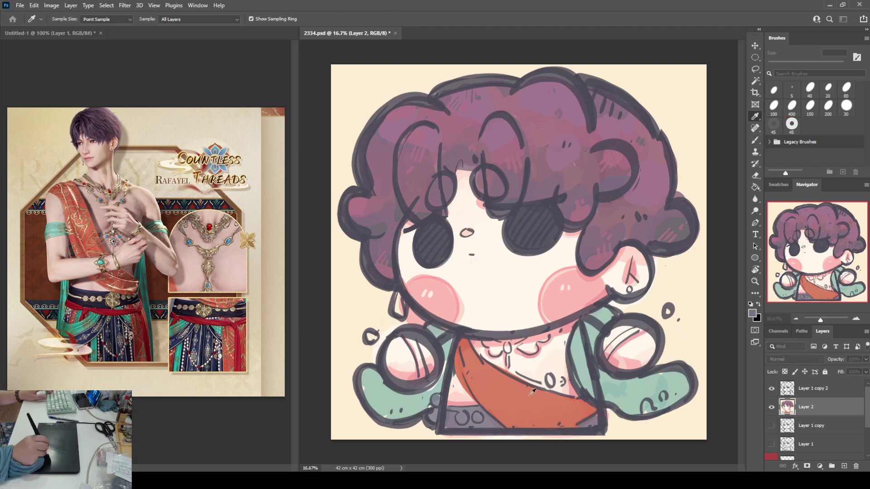
left_click(466, 290)
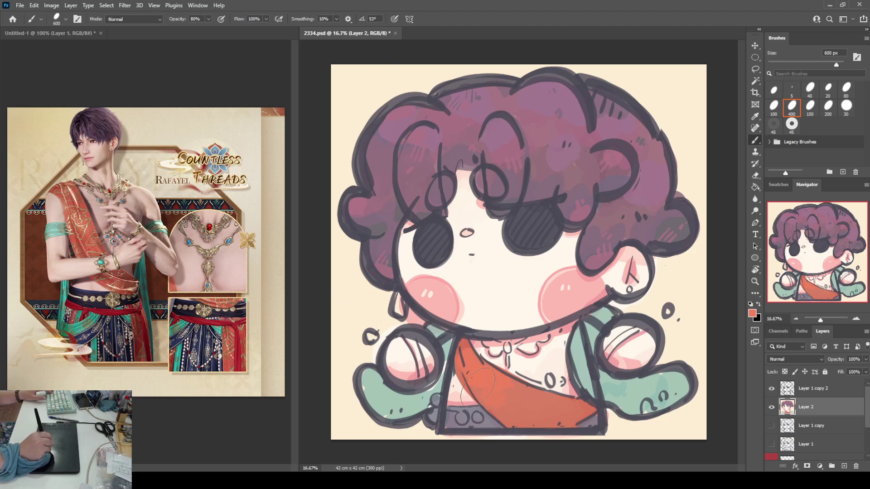
left_click(501, 400, "alt")
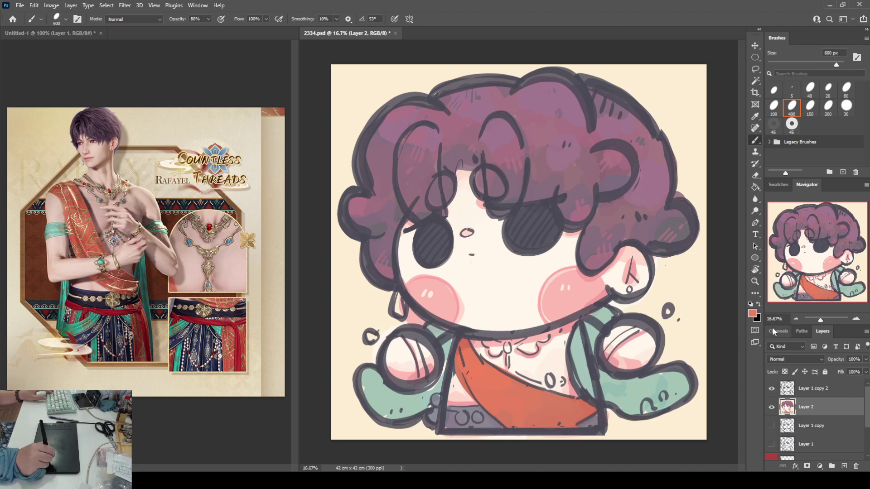
key("i")
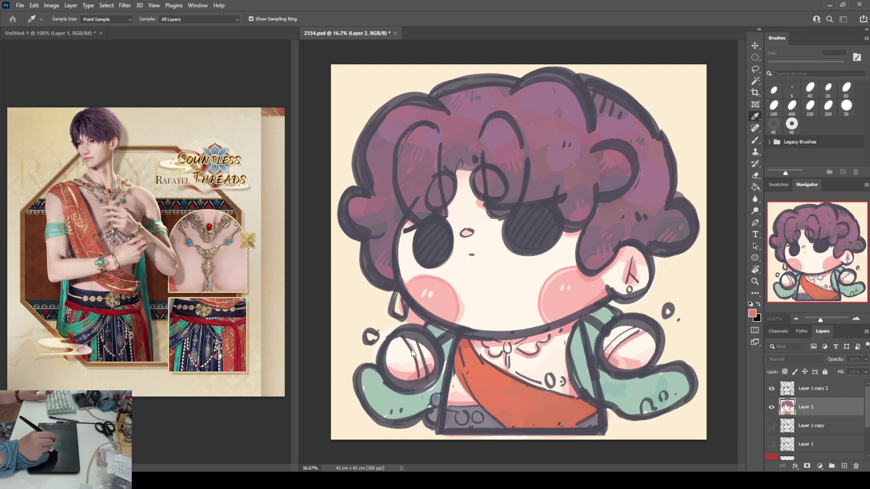
key("b")
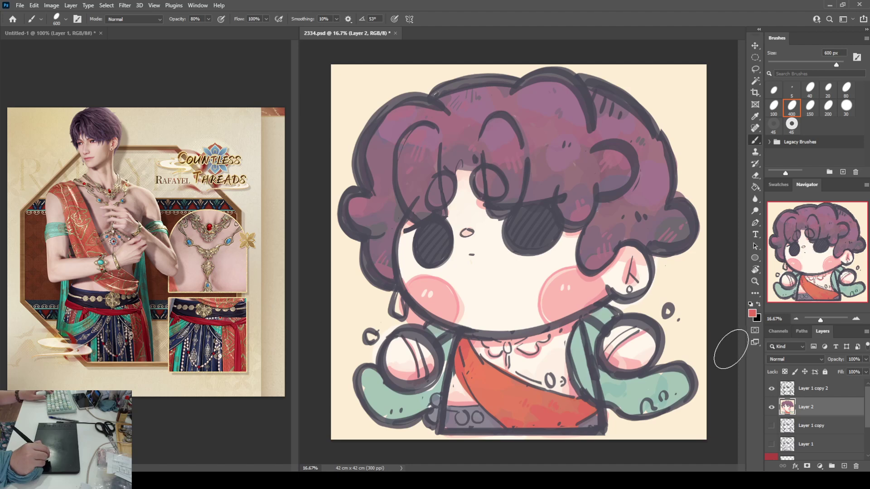
- Pick a deeper crimson-pink and paint fold lines and shadow hatching along the diagonal sash
key("i")
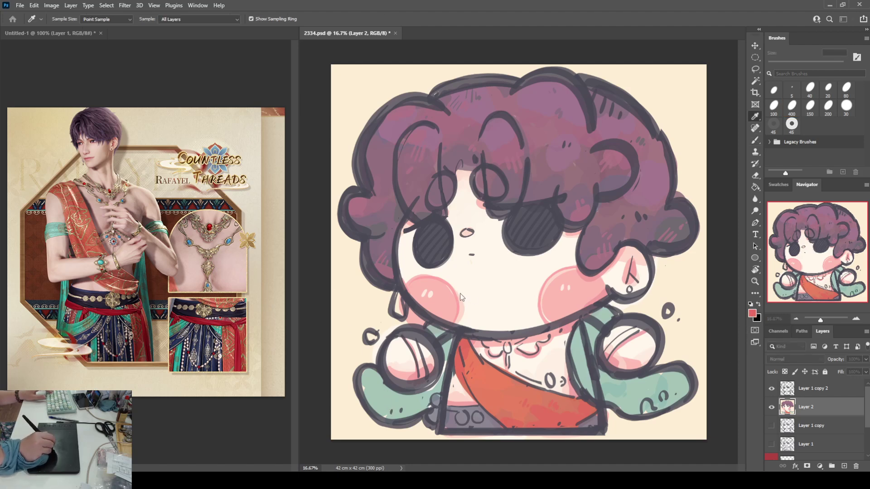
key("b")
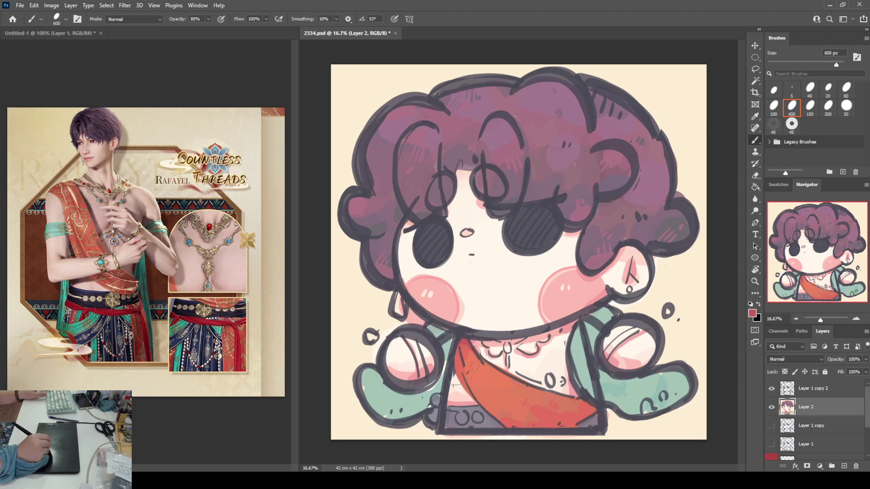
mouse_move(456, 368)
left_mouse_down()
mouse_move(512, 431)
mouse_move(520, 406)
mouse_move(505, 416)
mouse_move(533, 428)
mouse_move(532, 413)
mouse_move(496, 417)
mouse_move(529, 425)
mouse_move(528, 409)
mouse_move(566, 412)
left_mouse_up()
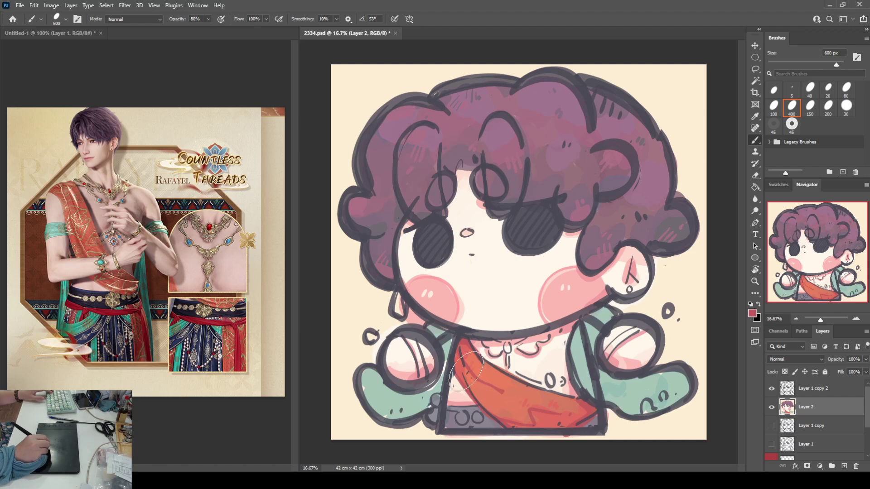
left_click(454, 387, "alt")
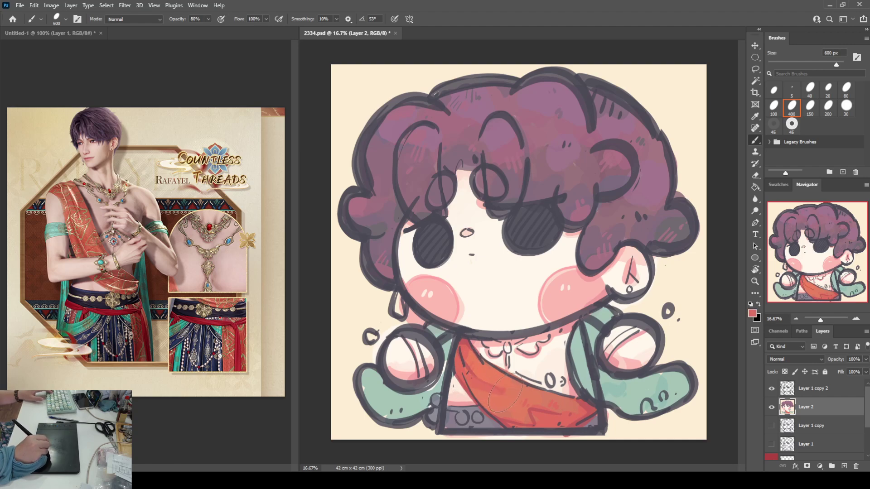
left_click(462, 354, "alt")
mouse_move(476, 390)
left_mouse_down()
mouse_move(500, 391)
mouse_move(544, 424)
mouse_move(571, 422)
mouse_move(537, 413)
mouse_move(534, 420)
mouse_move(554, 415)
left_mouse_up()
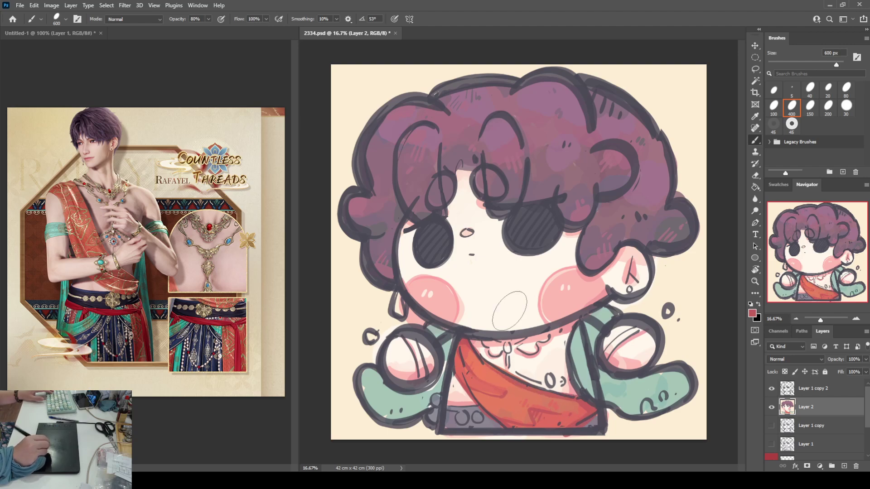
- Touch up the waist skin and waistband edge beside the sash, and brighten the sash with vivid orange
left_click(444, 402, "alt")
mouse_move(433, 395)
left_mouse_down()
mouse_move(428, 421)
mouse_move(434, 407)
mouse_move(437, 419)
mouse_move(481, 406)
left_mouse_up()
left_click(447, 403, "alt")
left_click(445, 403, "alt")
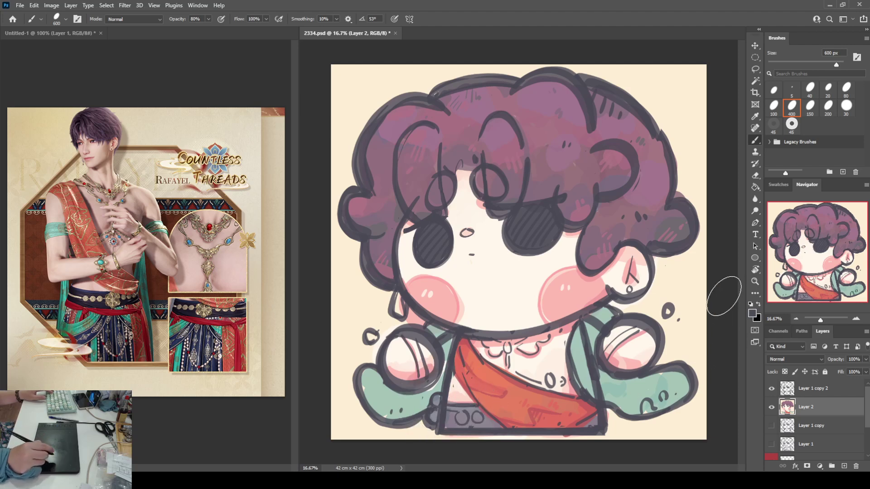
key("i")
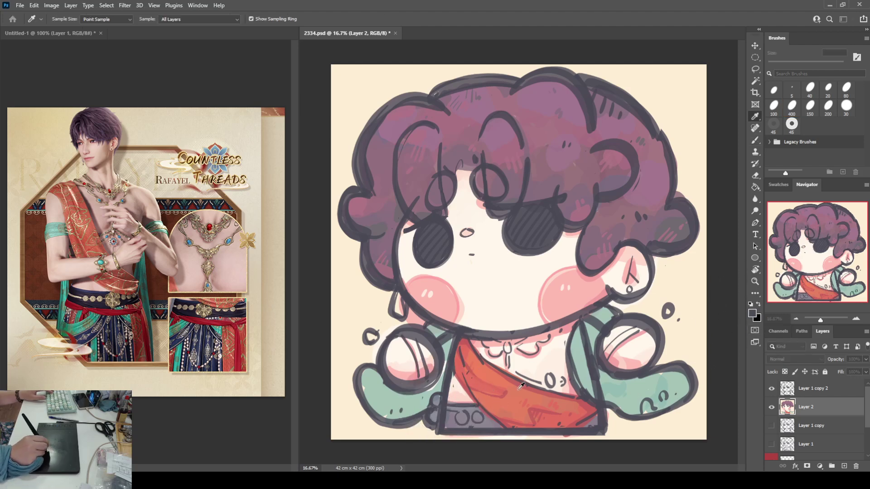
left_click(461, 289)
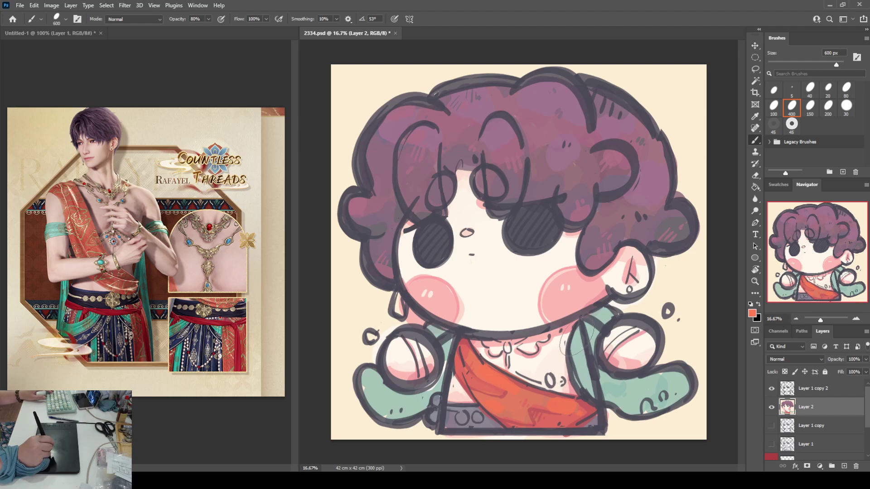
- Shift the pale teal to a fresher mint green and brush it over the shawl on both arms
left_click(378, 389, "alt")
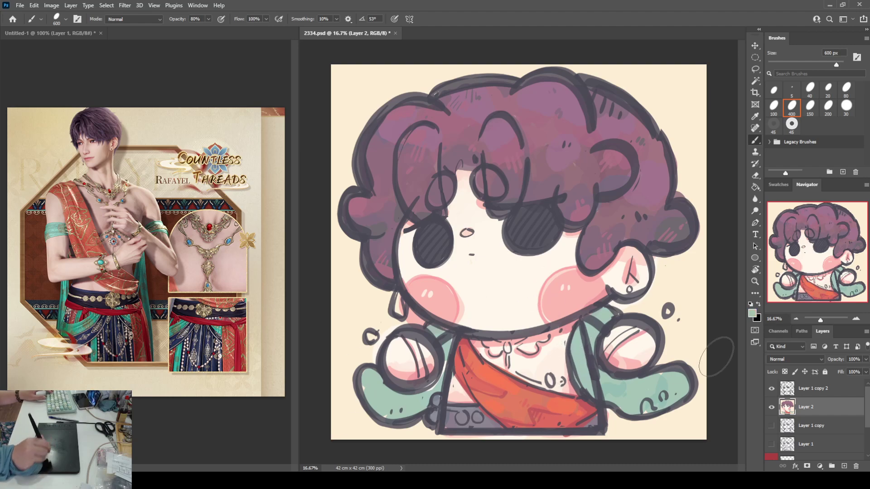
key("i")
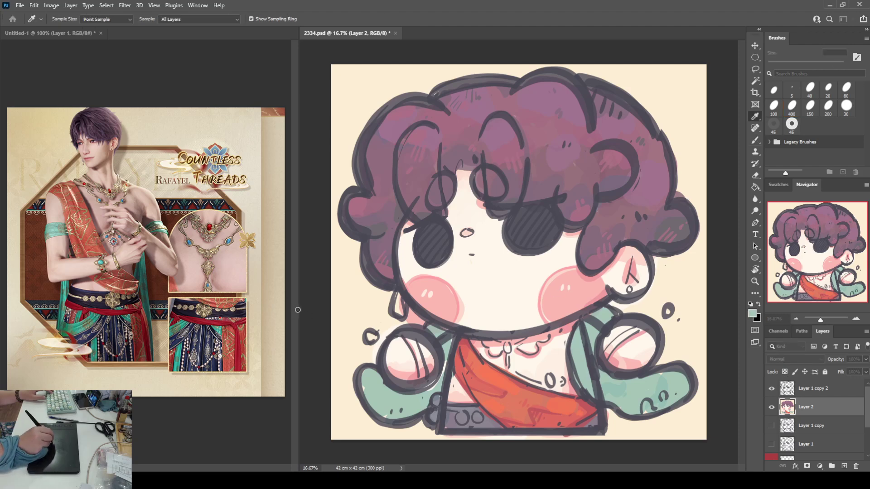
key("b")
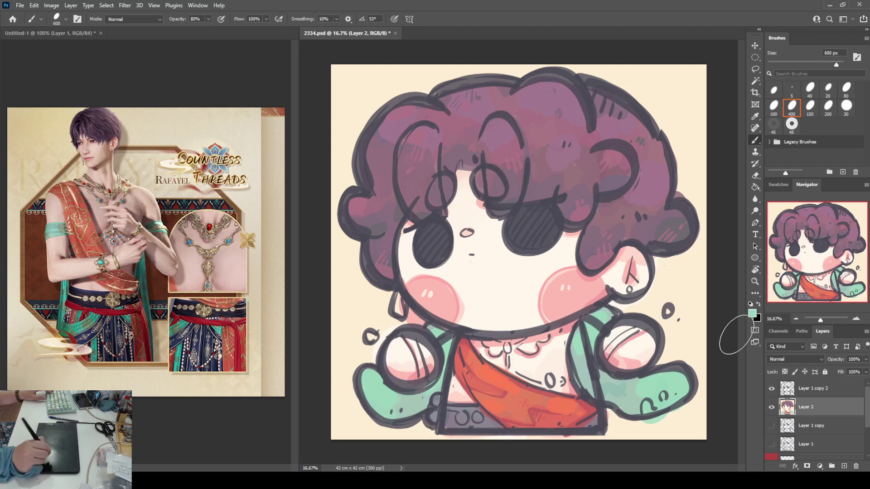
- Pick a muted blue-teal and shade the shawl at both shoulders and beside the waist, with small strokes on the sleeves
key("i")
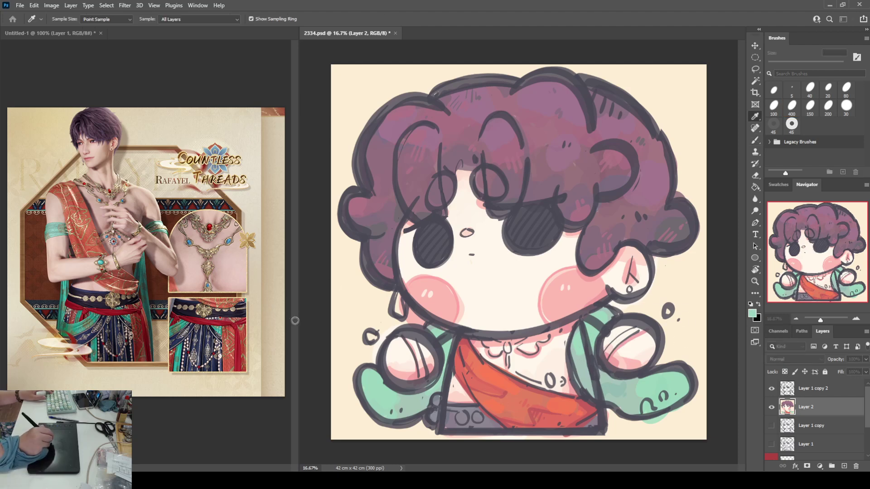
key("Return")
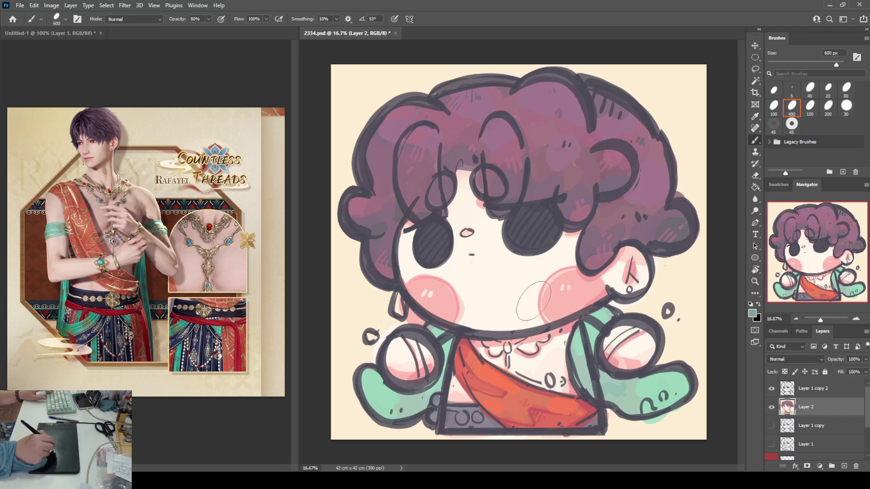
mouse_move(602, 316)
left_mouse_down()
mouse_move(594, 319)
mouse_move(602, 316)
mouse_move(596, 311)
left_mouse_up()
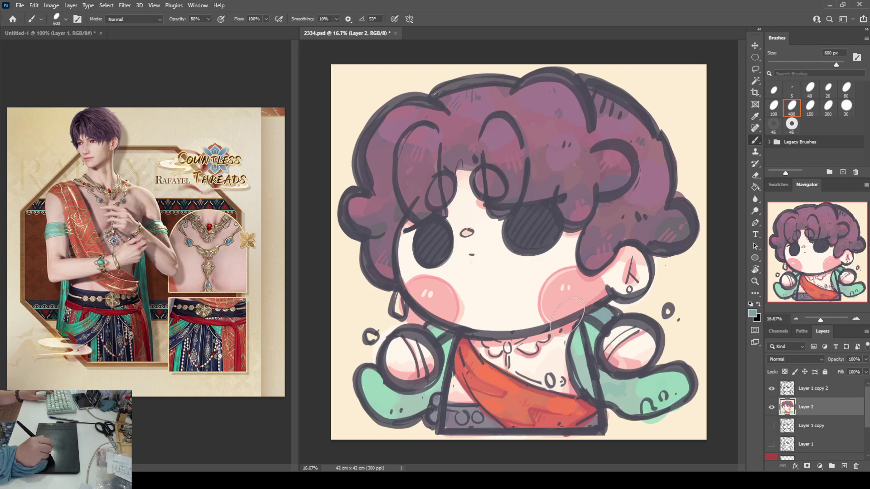
mouse_move(442, 333)
left_mouse_down()
mouse_move(431, 335)
mouse_move(444, 336)
left_mouse_up()
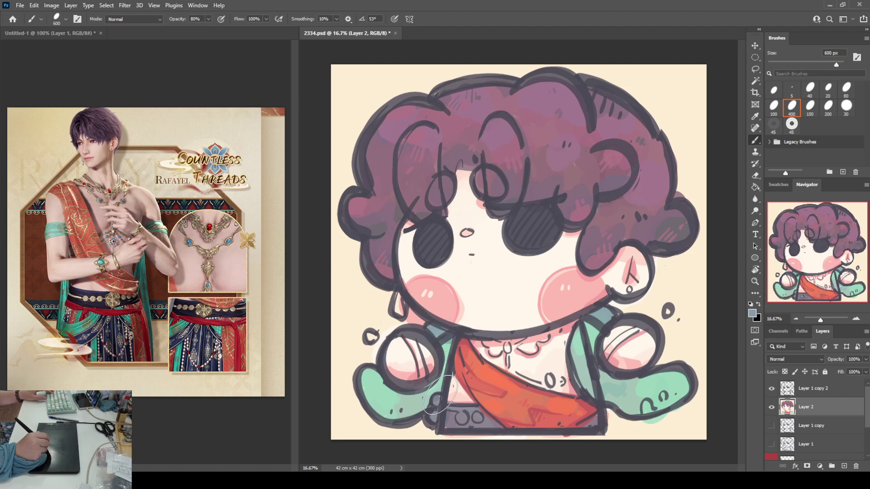
left_click_drag(441, 397, 426, 407)
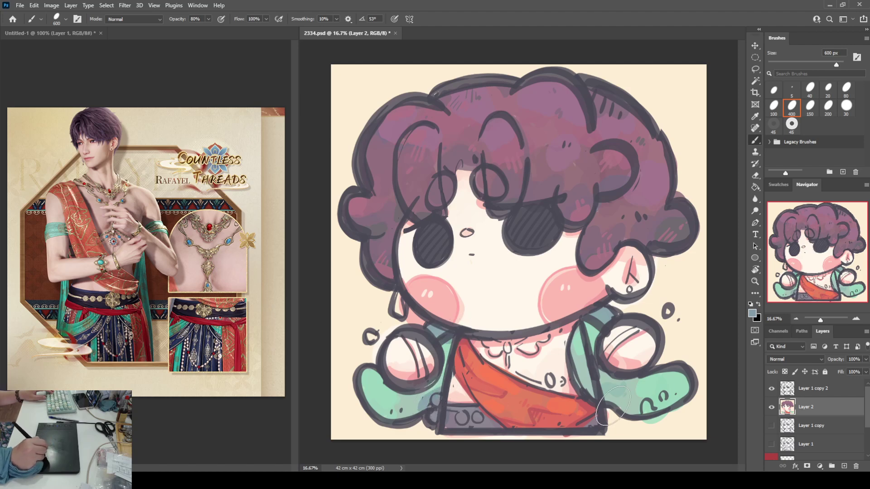
left_click_drag(606, 409, 623, 402)
mouse_move(612, 371)
left_mouse_down()
mouse_move(653, 369)
mouse_move(656, 385)
mouse_move(670, 384)
left_mouse_up()
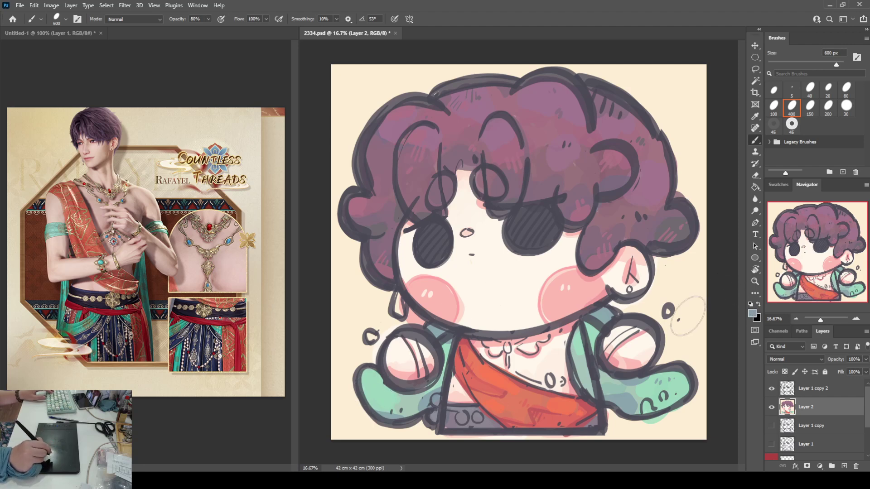
- Pick a brighter mint and add light patches to the shawl on both arms
key("i")
left_click(687, 379)
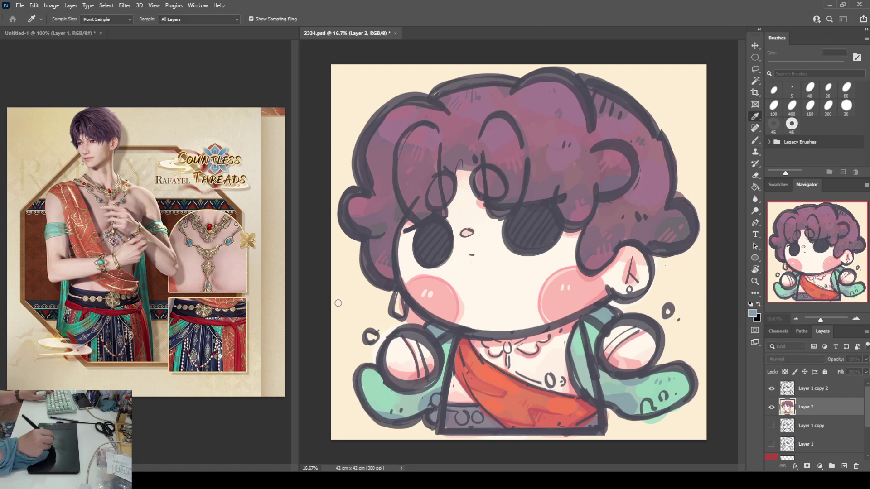
key("b")
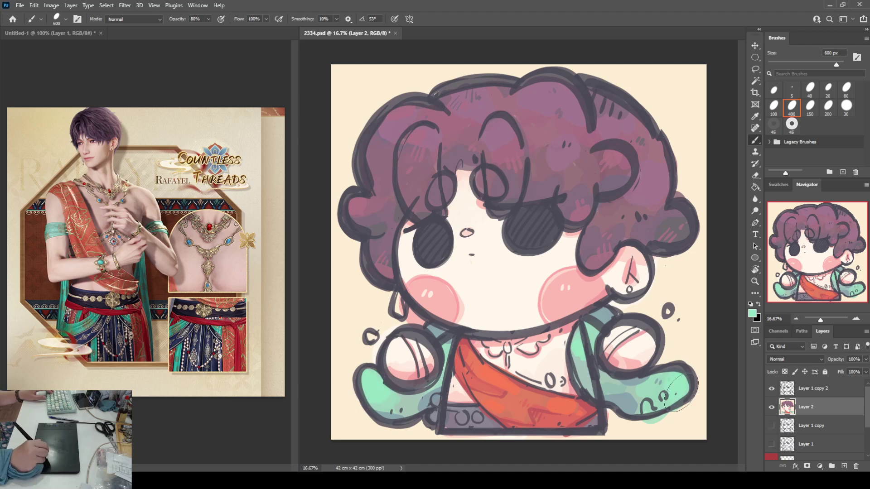
- Choose a periwinkle blue and paint it over the grey waistband on both sides of the sash
left_click(605, 314, "alt")
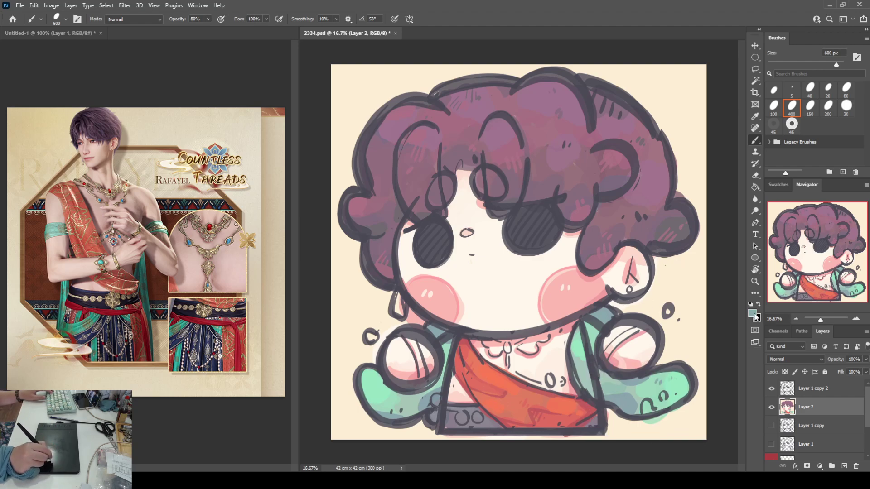
key("alt")
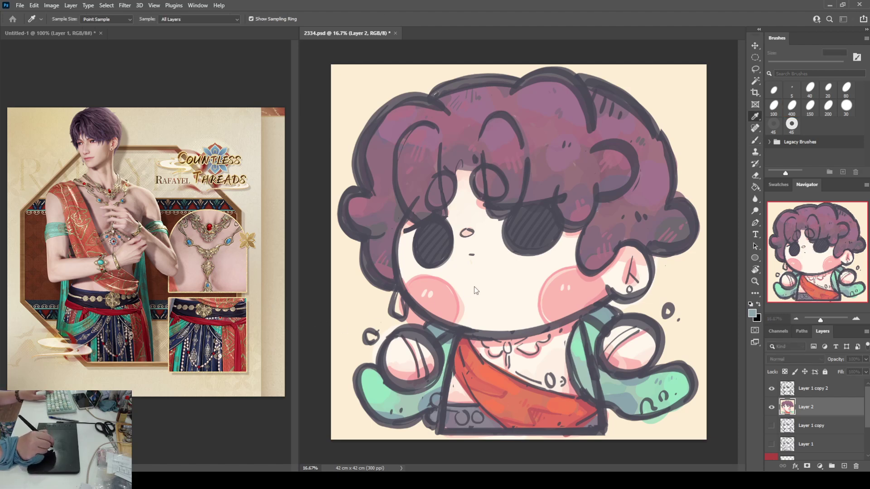
left_click(458, 415)
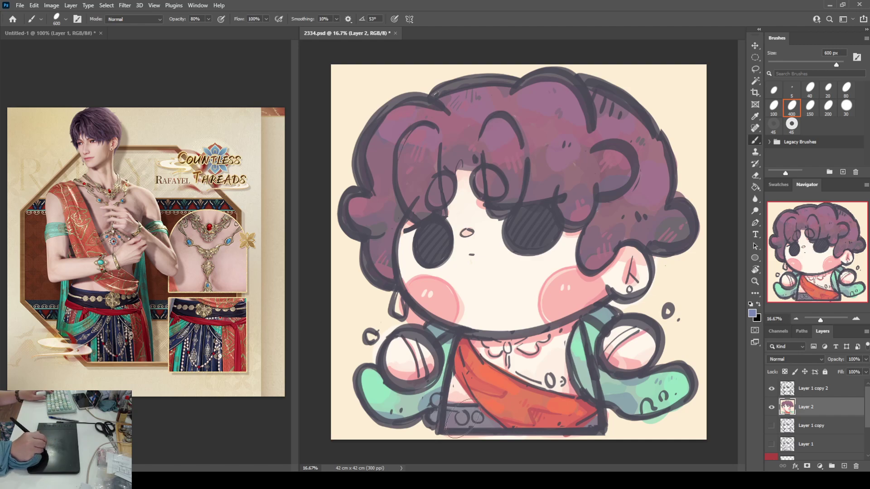
mouse_move(463, 417)
left_mouse_down()
mouse_move(452, 422)
mouse_move(476, 410)
left_mouse_up()
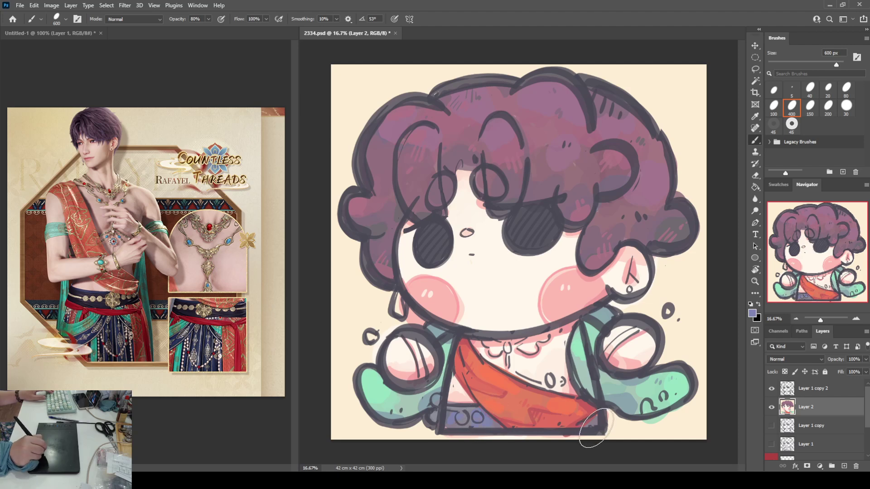
- Sample the shawl's shoulder shade, darken it and deepen the shawl shadows under the head
left_click(606, 314, "alt")
left_click(751, 314)
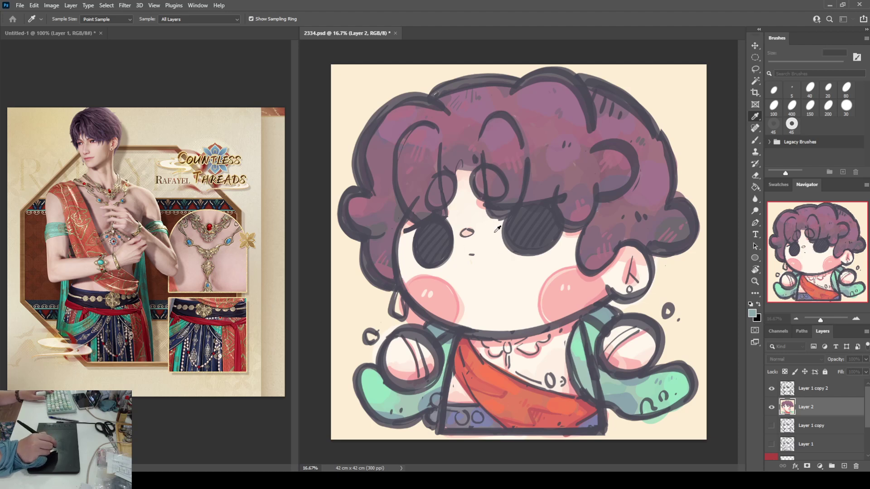
left_click(482, 287)
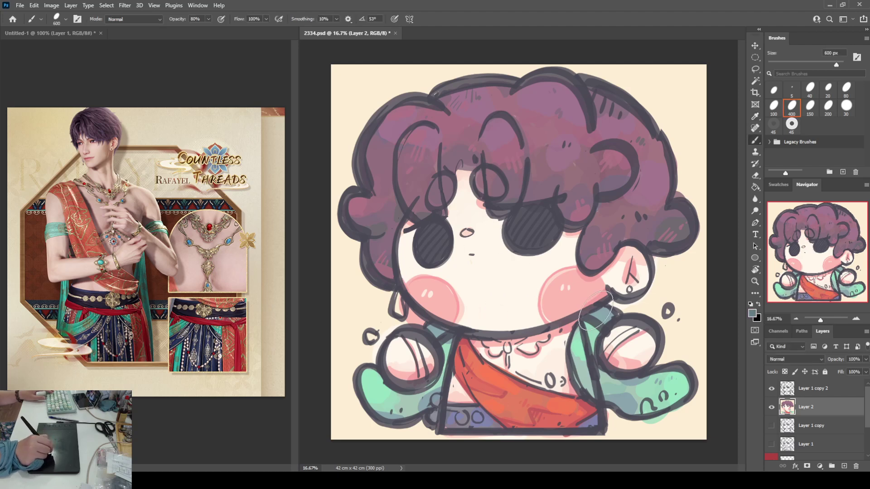
left_click_drag(596, 312, 607, 315)
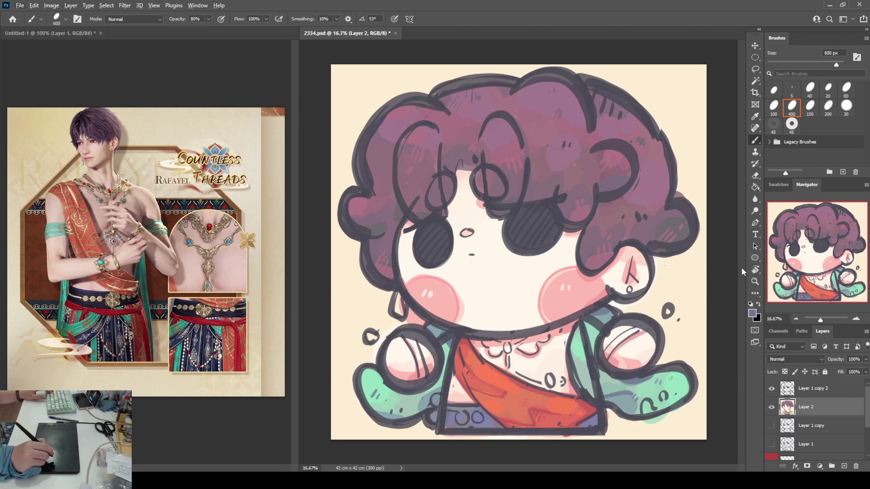
- Pick a light golden orange and paint the bracelet bands on both hands
left_click(755, 315)
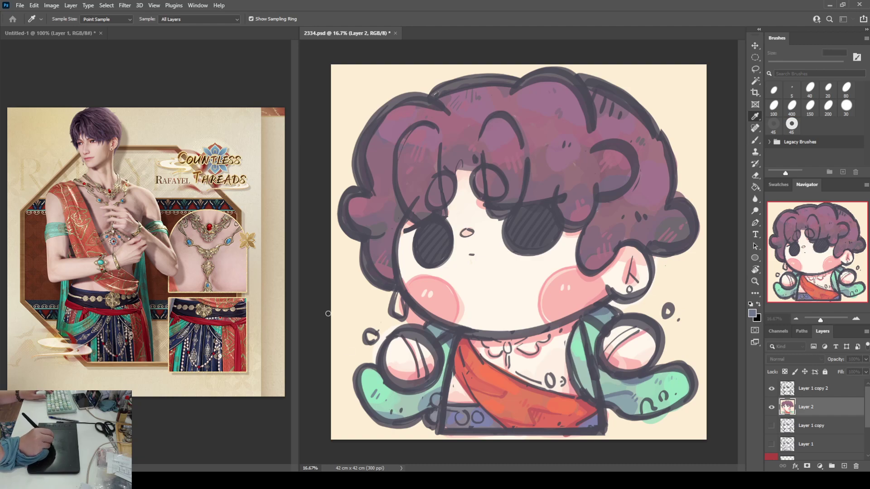
left_click(478, 295)
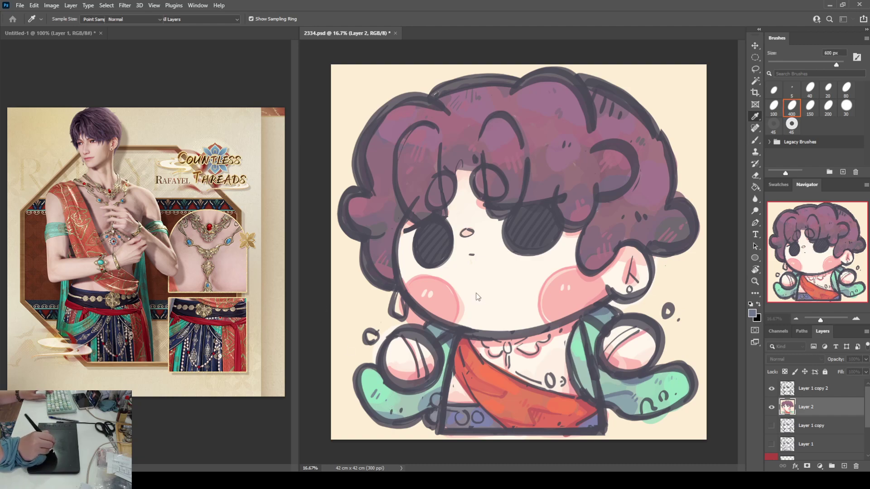
left_click_drag(410, 341, 415, 360)
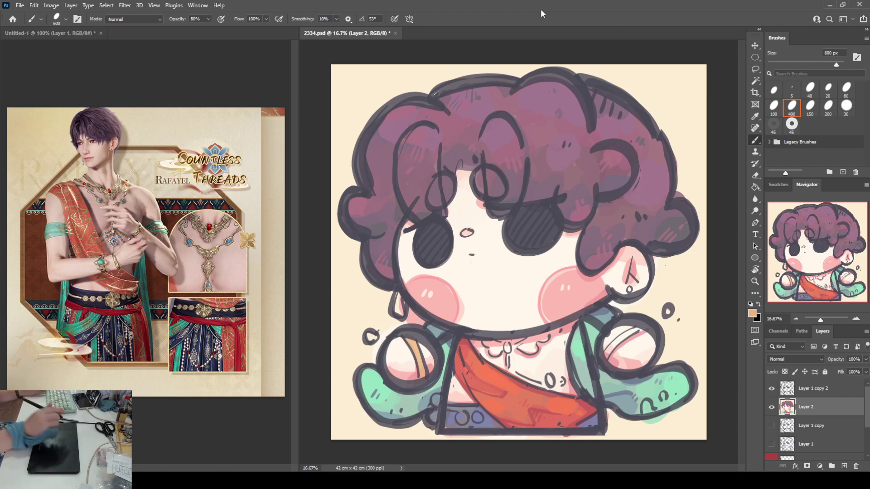
- Create a new document and paste the copied screenshot of the workspace into it
left_click(20, 6)
left_click(28, 18)
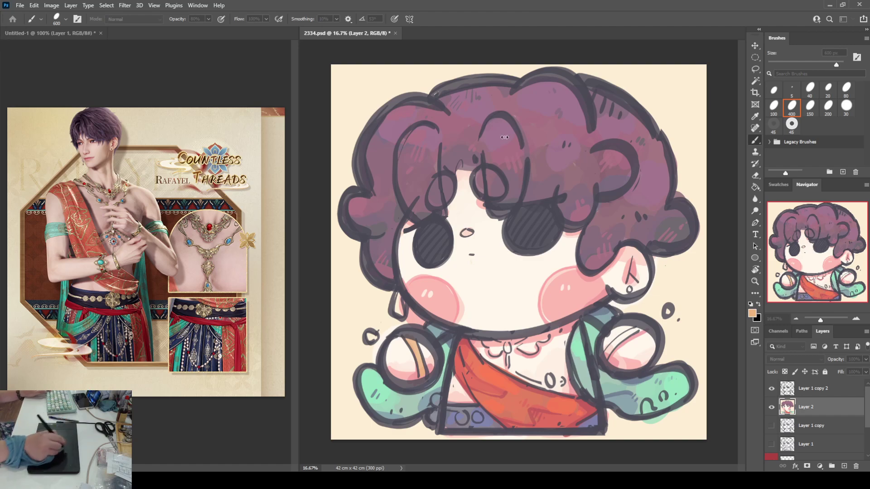
left_click(566, 334)
key("ctrl+v")
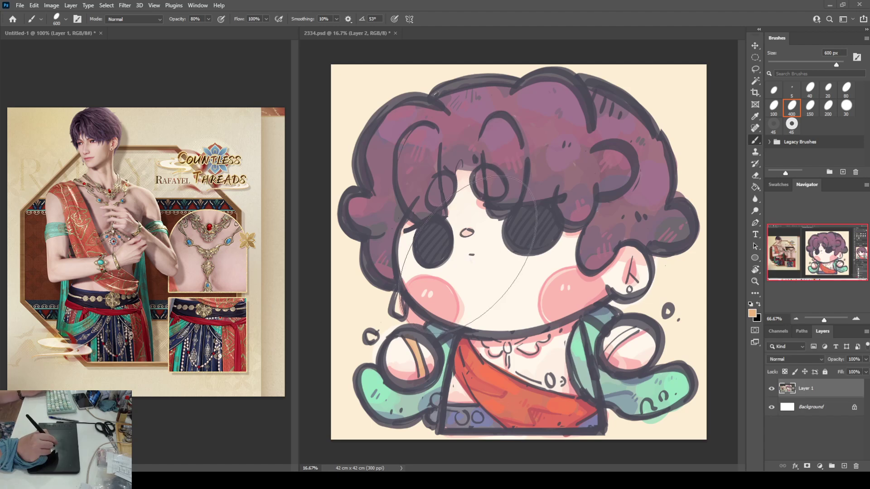
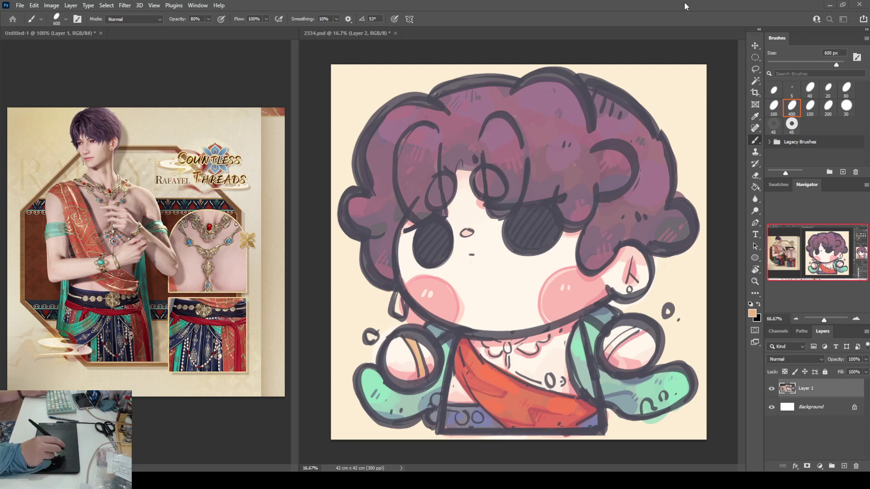
- Return to 2334.psd and fill the earrings, necklace, chest ornaments and waistband beads with the golden orange
left_click(436, 174)
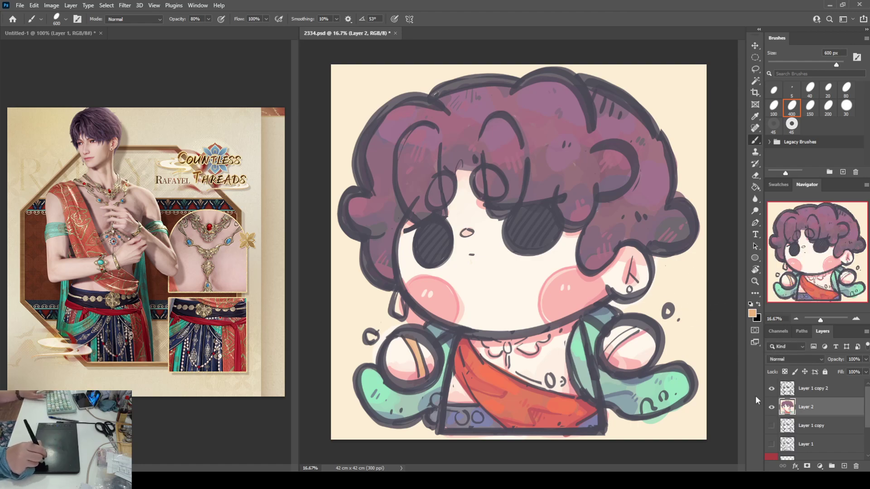
mouse_move(602, 352)
left_mouse_down()
mouse_move(620, 339)
mouse_move(634, 345)
left_mouse_up()
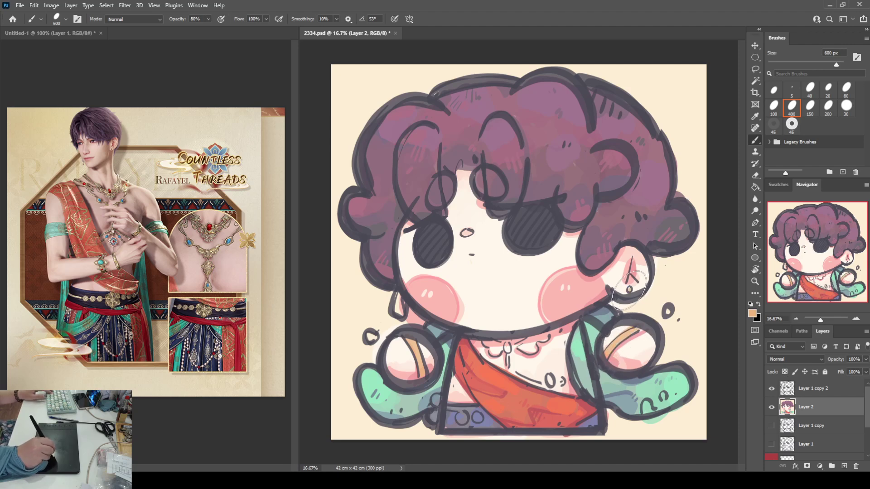
mouse_move(401, 294)
left_mouse_down()
mouse_move(397, 310)
mouse_move(394, 303)
left_mouse_up()
mouse_move(440, 398)
left_mouse_down()
mouse_move(434, 420)
mouse_move(454, 411)
mouse_move(475, 417)
mouse_move(473, 423)
left_mouse_up()
left_click_drag(547, 376, 562, 383)
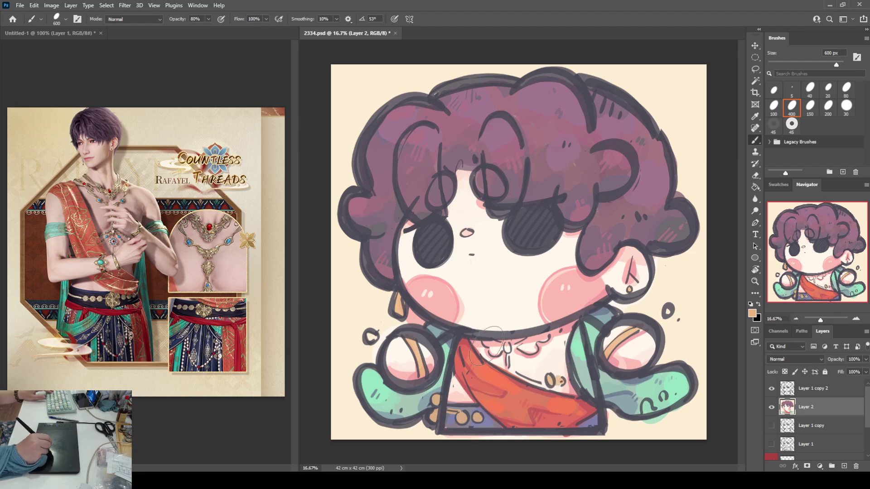
mouse_move(495, 346)
left_mouse_down()
mouse_move(510, 347)
mouse_move(509, 360)
left_mouse_up()
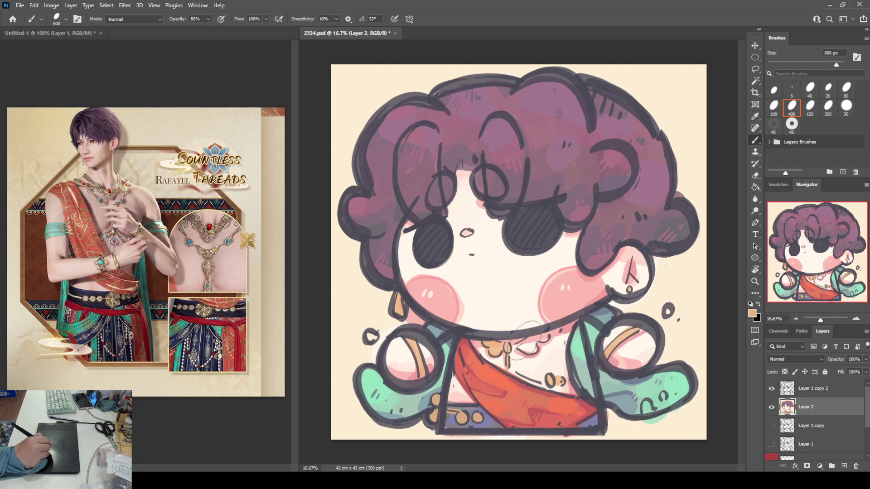
left_click_drag(541, 346, 531, 337)
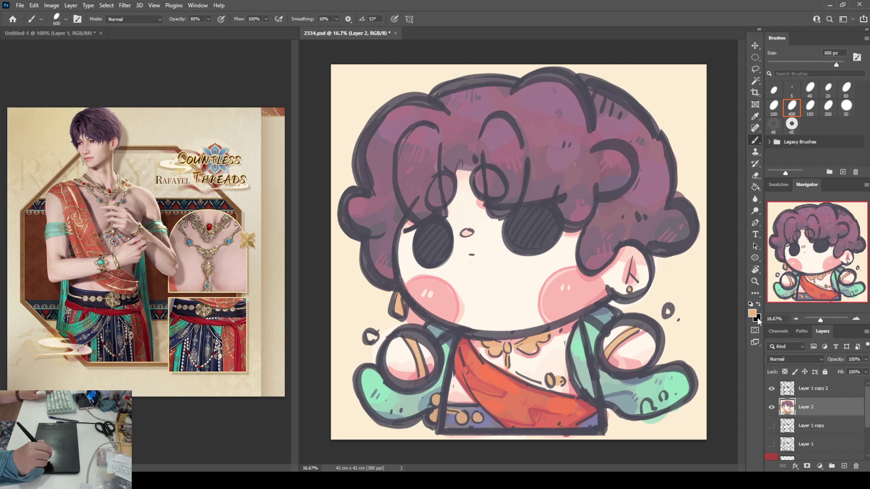
- Pick a deeper, rosier orange and shade the gold bracelets, necklace and beads
key("i")
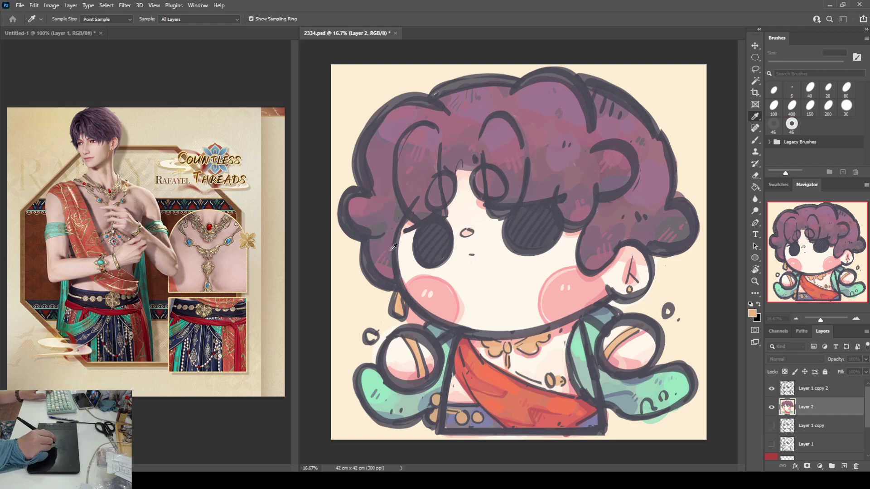
key("b")
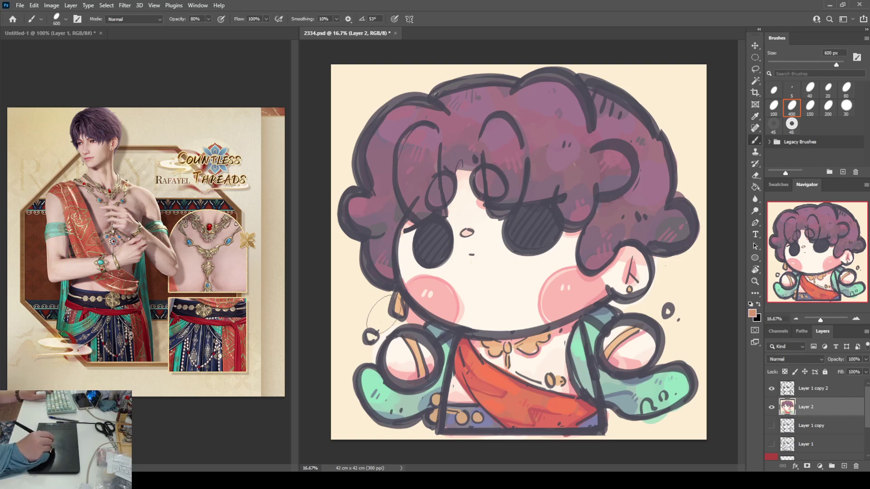
mouse_move(408, 346)
left_mouse_down()
mouse_move(399, 353)
mouse_move(423, 365)
mouse_move(422, 376)
left_mouse_up()
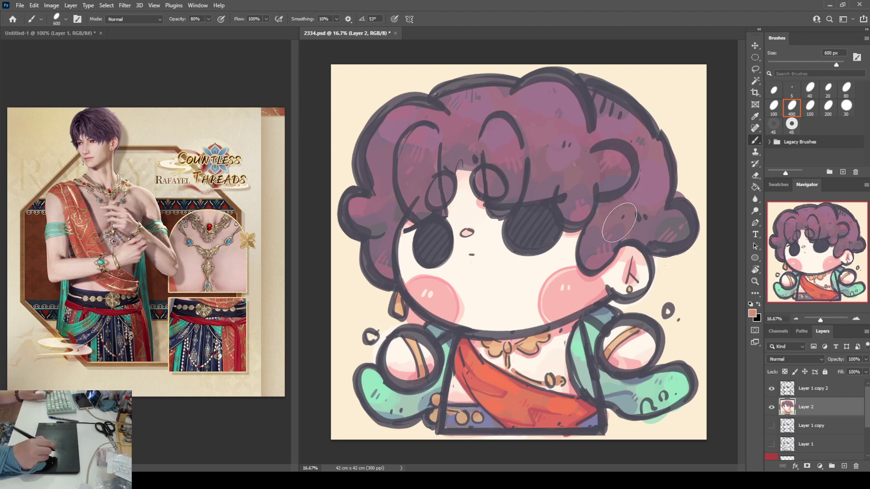
- Pick a light yellow-gold and add highlights to the earring, necklace, bracelets and waistband beads
key("i")
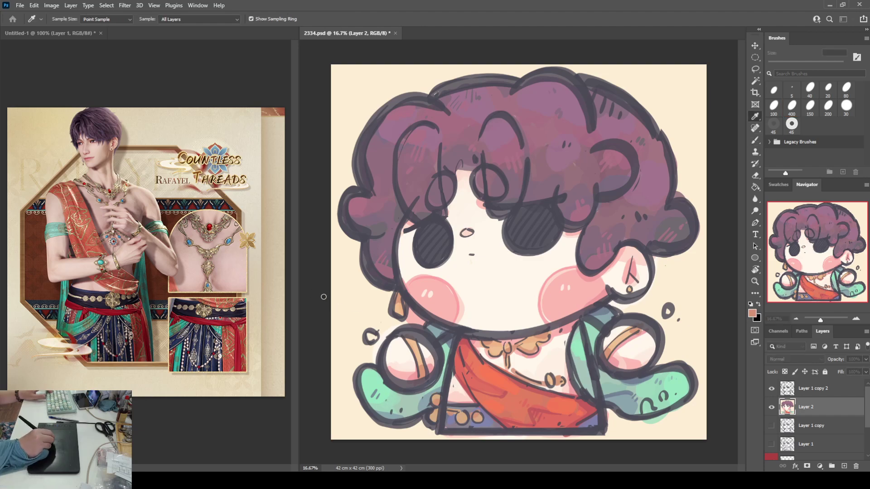
left_click(480, 294)
key("b")
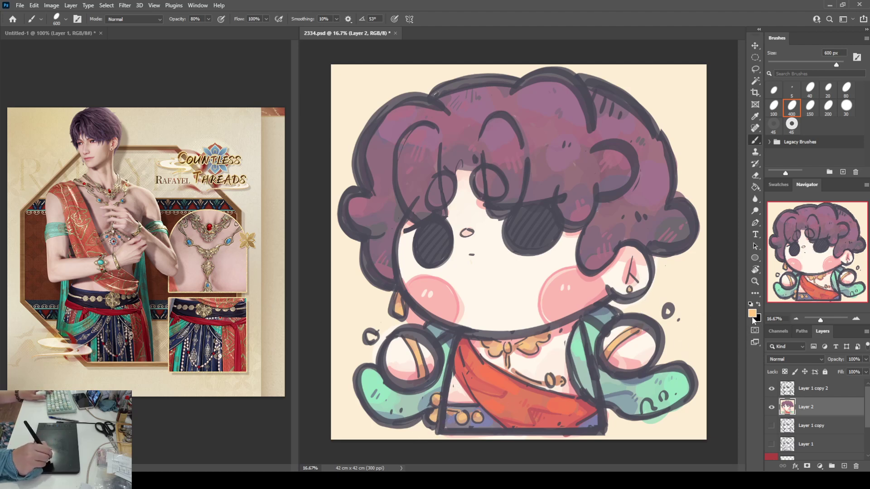
- Paint the small shawl ornaments in a dull rose-brown with light gold highlights
key("i")
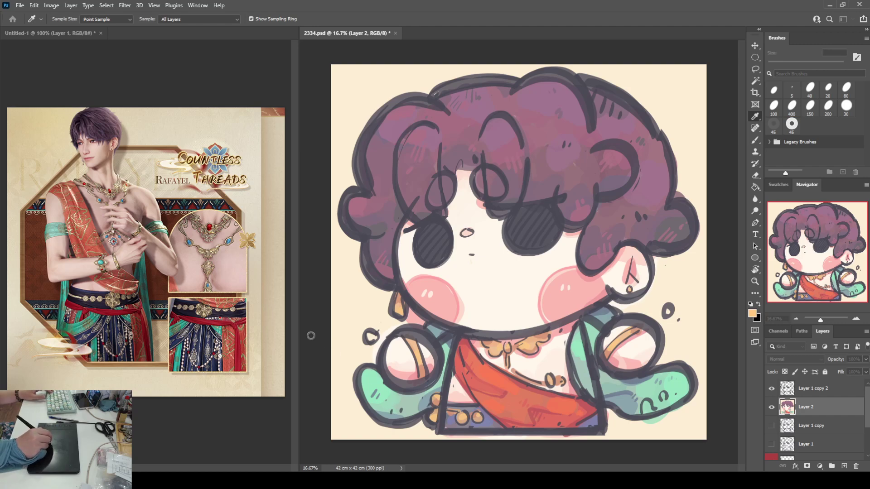
key("b")
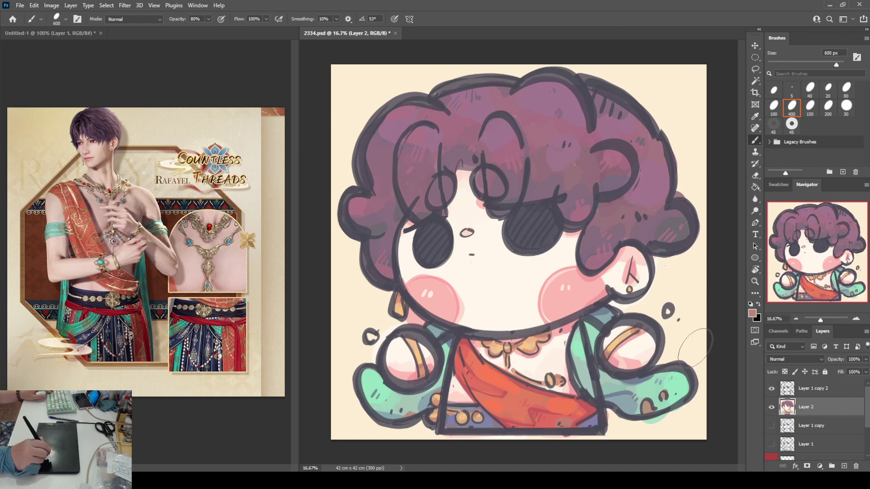
left_click(636, 362, "alt")
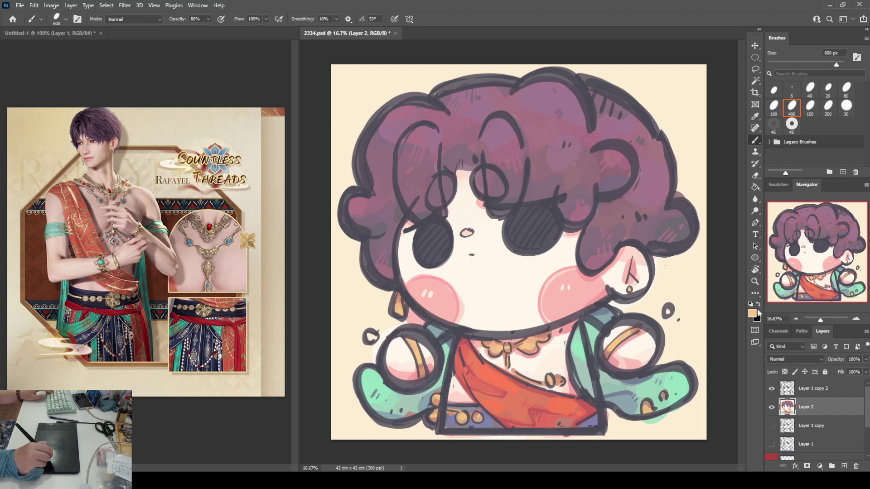
- Pick a pink and add short accent strokes across the purple hair
key("i")
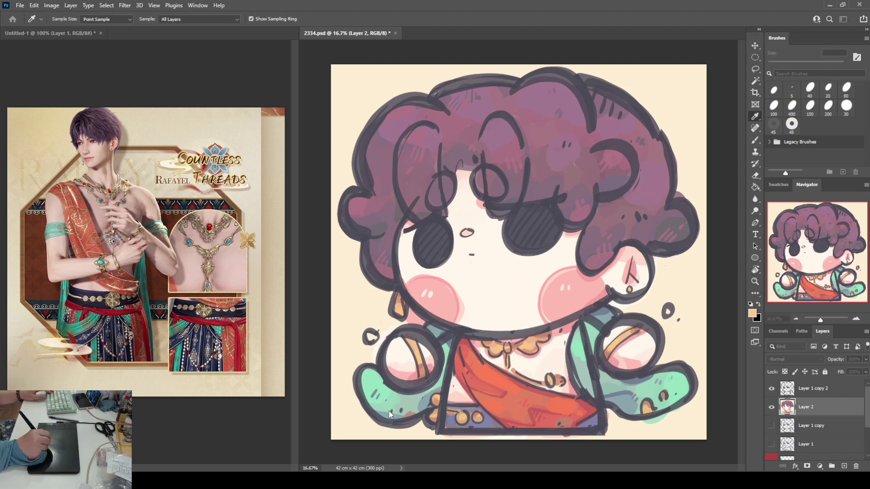
left_click(420, 306)
key("b")
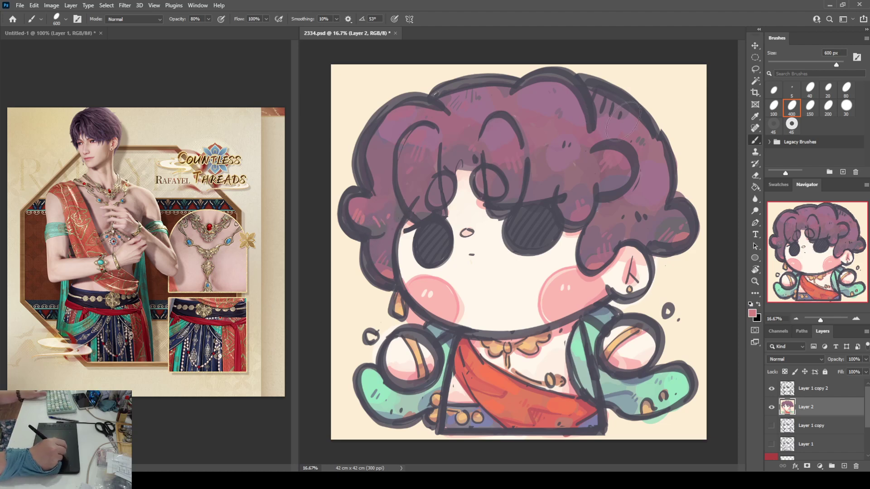
mouse_move(613, 177)
left_mouse_down()
mouse_move(617, 185)
mouse_move(647, 143)
left_mouse_up()
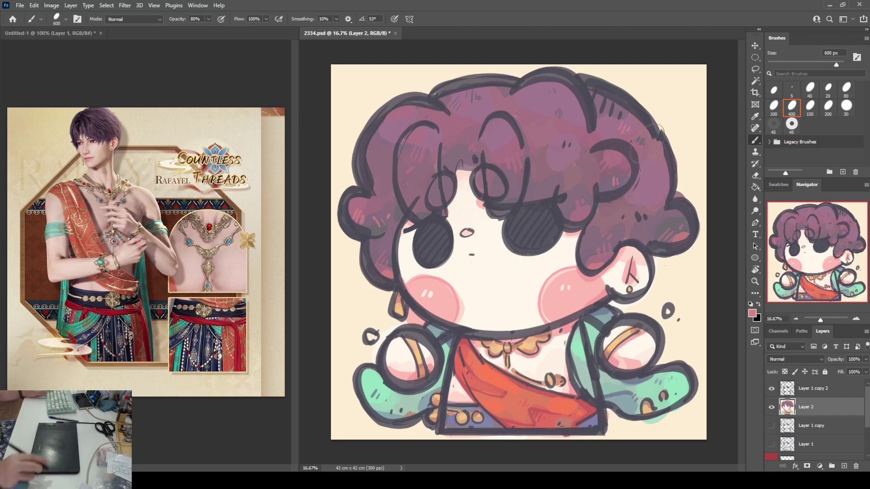
- Duplicate the line layer Layer 1 copy 2 and hide the original
left_click(795, 390)
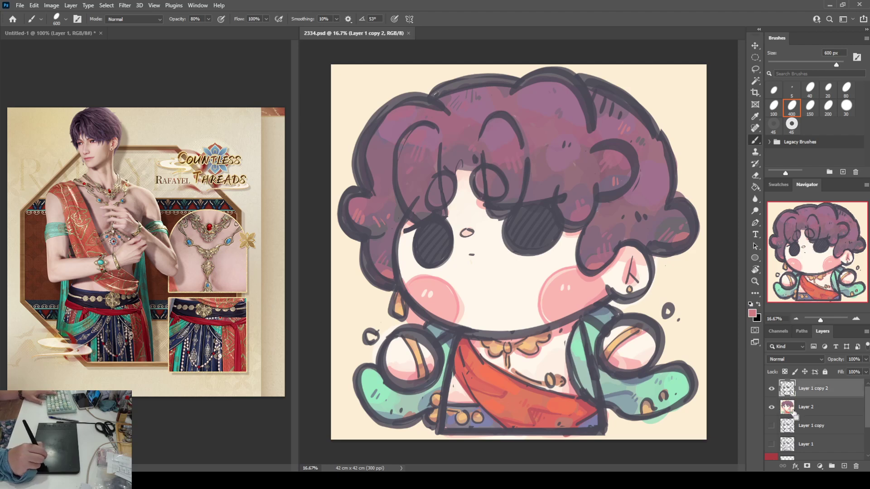
key("ctrl+j")
left_click(771, 407)
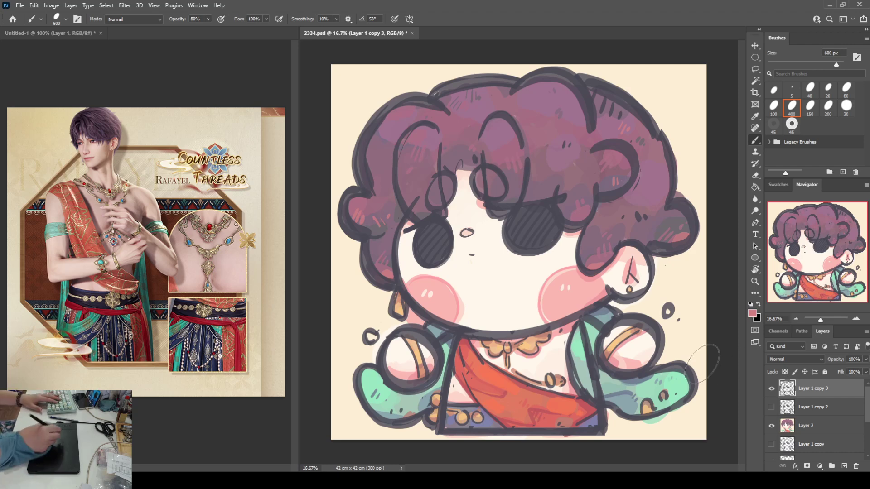
- Set the brush to 250 px at 100% opacity, choose a pink based on the cheek, and recolour the nose and mouth lines
key("bracketleft")
key("bracketleft")
key("bracketleft")
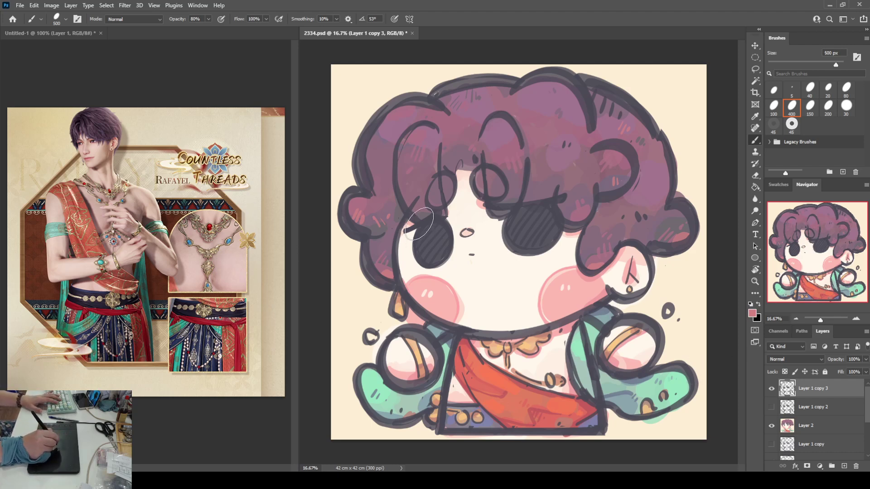
key("bracketleft")
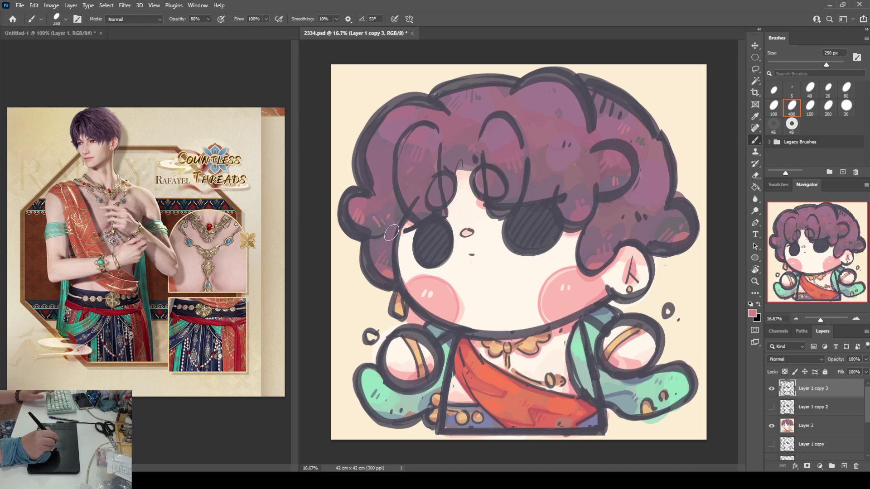
left_click(589, 284, "alt")
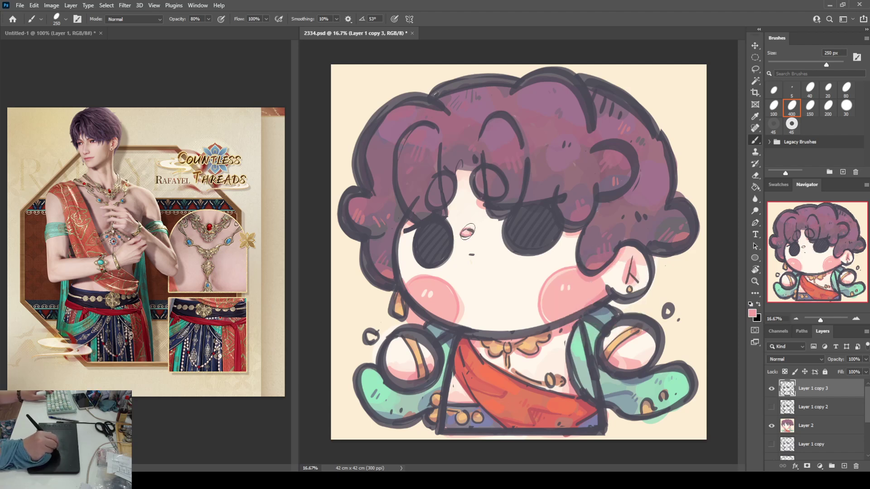
key("i")
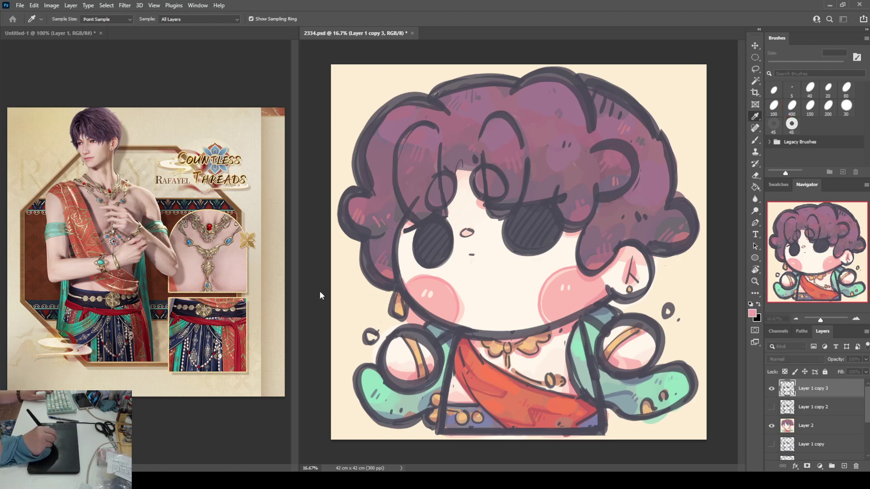
key("b")
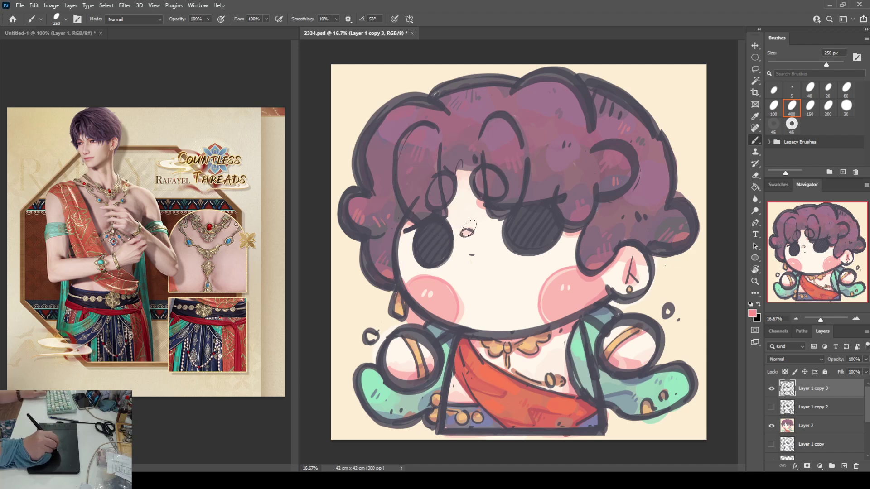
left_click_drag(461, 233, 469, 236)
key("ctrl+z")
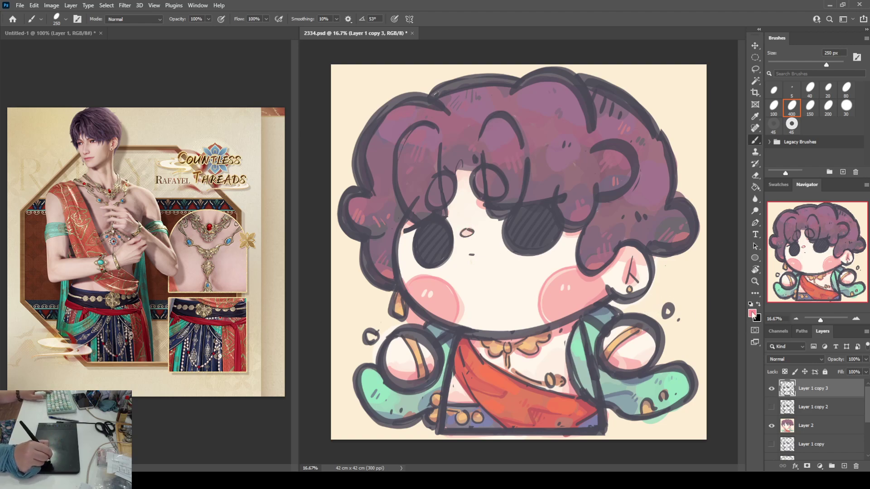
key("i")
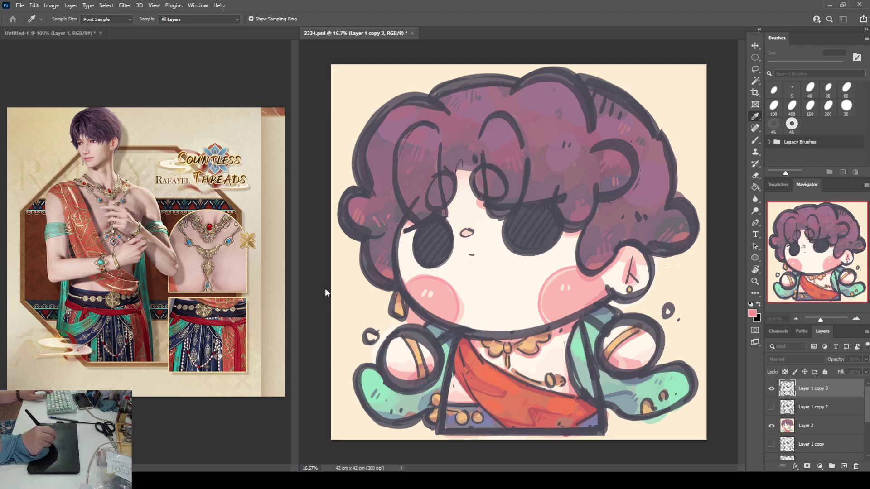
key("b")
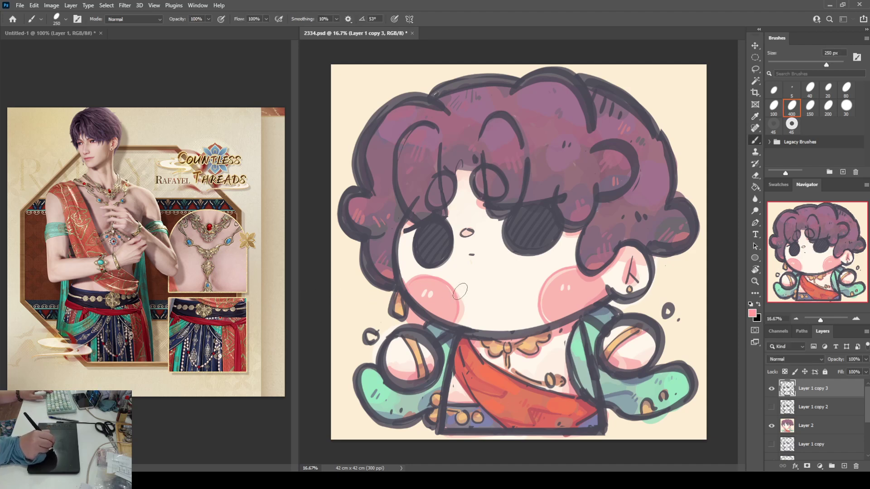
left_click_drag(467, 232, 474, 255)
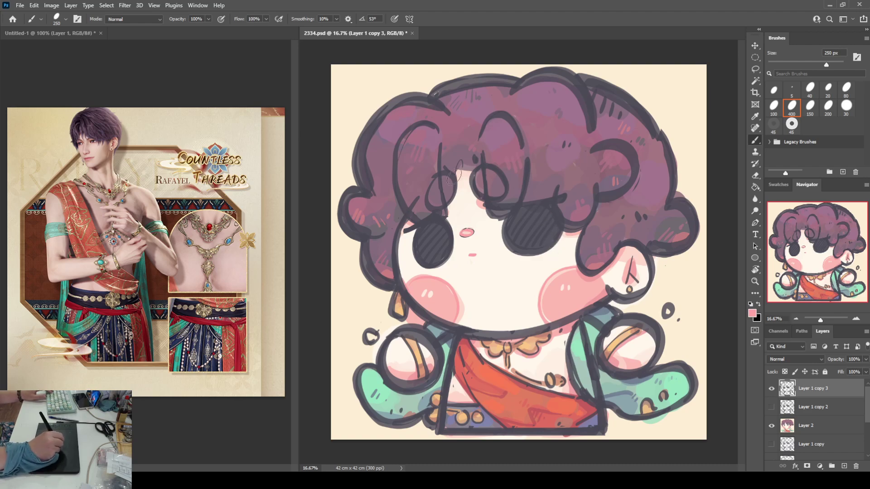
- Recolour the two forehead circles, the face contour, the ear and the left earring outline in the same pink
mouse_move(448, 176)
left_mouse_down()
mouse_move(429, 199)
mouse_move(441, 207)
mouse_move(448, 173)
mouse_move(431, 185)
mouse_move(431, 209)
mouse_move(447, 206)
mouse_move(456, 187)
mouse_move(450, 173)
mouse_move(487, 168)
mouse_move(471, 181)
mouse_move(481, 198)
mouse_move(498, 202)
mouse_move(506, 181)
mouse_move(487, 162)
left_mouse_up()
key("ctrl+z")
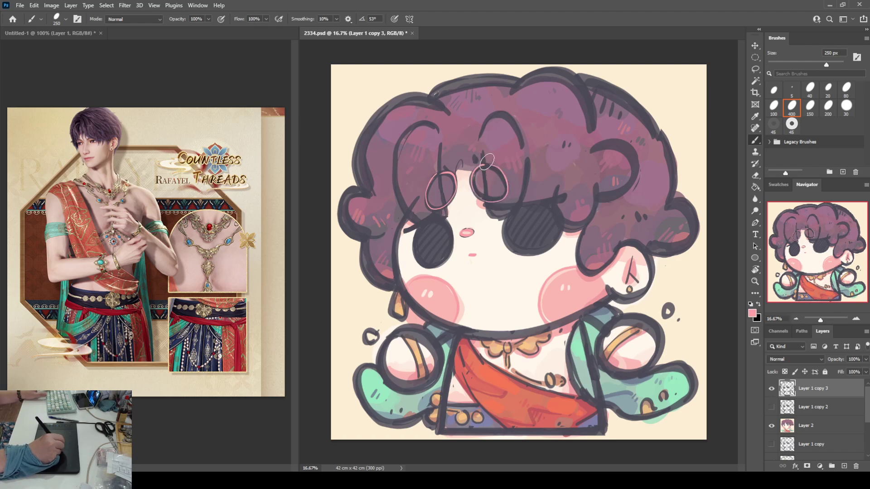
mouse_move(416, 198)
left_mouse_down()
mouse_move(396, 274)
mouse_move(411, 302)
mouse_move(436, 321)
mouse_move(520, 334)
left_mouse_up()
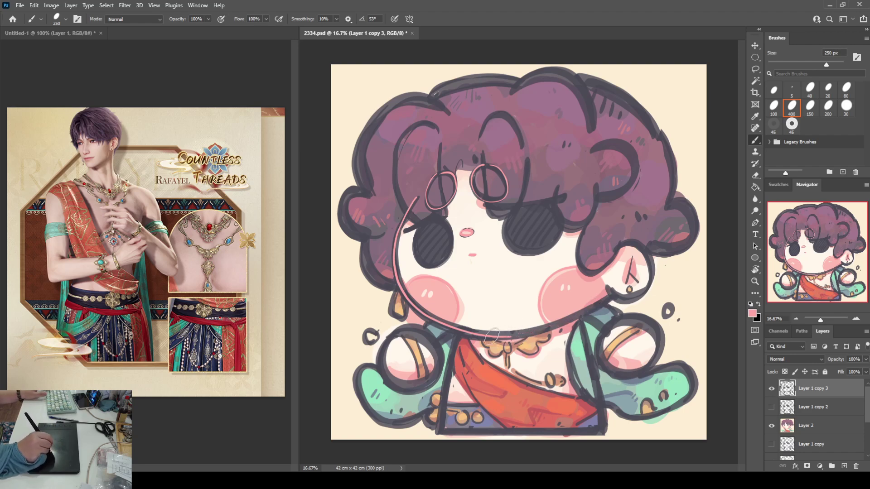
key("ctrl+z")
left_click_drag(512, 336, 611, 298)
left_click_drag(496, 339, 596, 304)
key("ctrl+z")
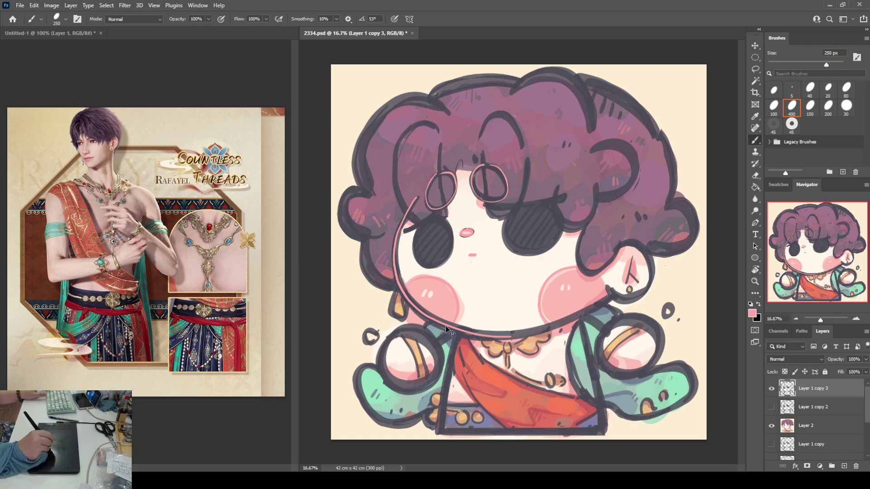
key("ctrl+z")
mouse_move(417, 198)
left_mouse_down()
mouse_move(394, 264)
mouse_move(412, 300)
mouse_move(472, 328)
mouse_move(555, 320)
left_mouse_up()
mouse_move(419, 196)
left_mouse_down()
mouse_move(397, 237)
mouse_move(396, 284)
mouse_move(427, 316)
mouse_move(474, 333)
mouse_move(576, 317)
mouse_move(607, 297)
left_mouse_up()
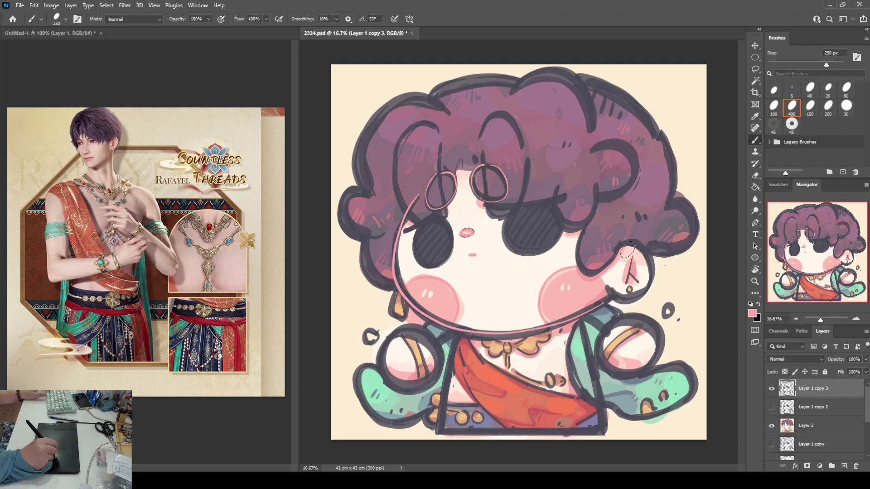
mouse_move(626, 243)
left_mouse_down()
mouse_move(655, 272)
mouse_move(644, 292)
mouse_move(618, 289)
left_mouse_up()
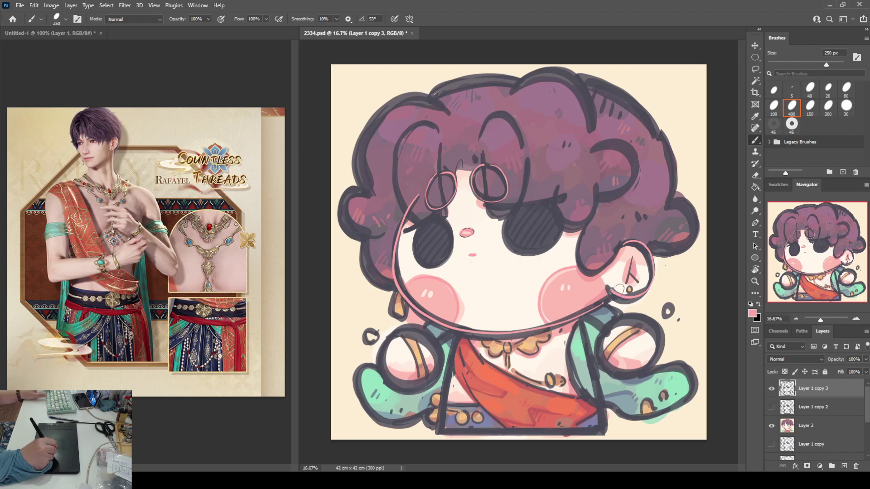
left_click_drag(392, 308, 407, 307)
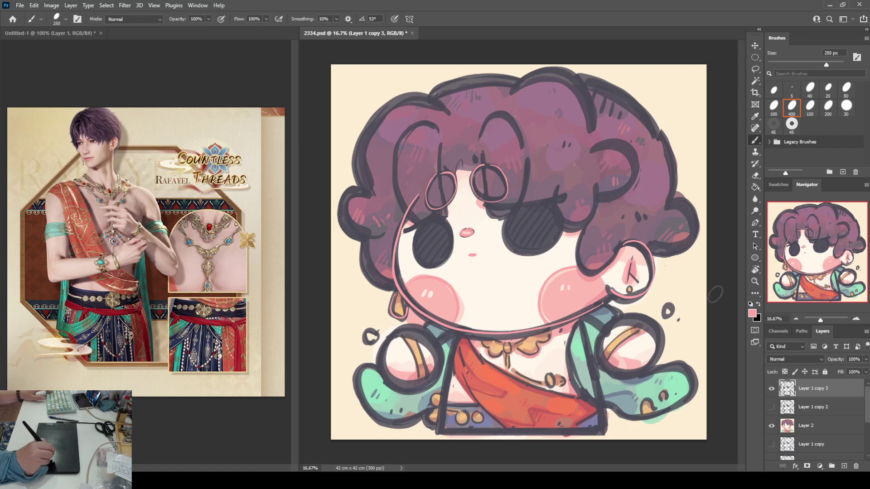
- Choose a bright purple and try it on the outline of the left fringe curl
key("i")
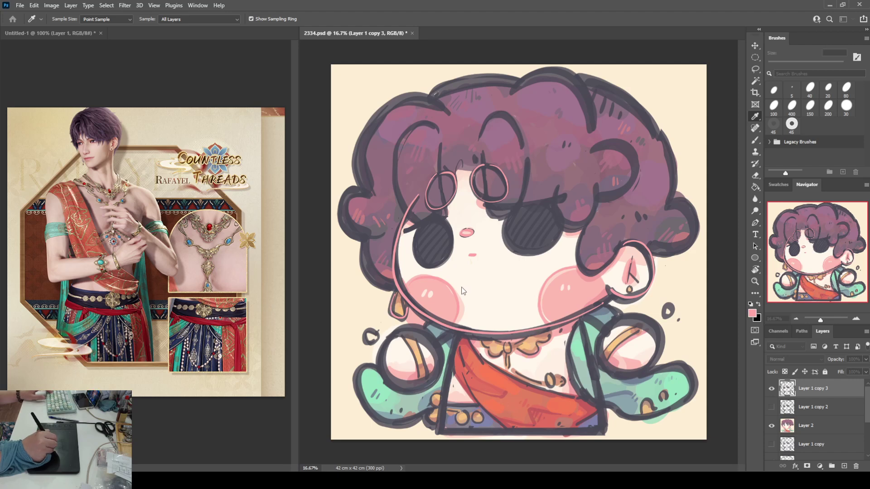
key("b")
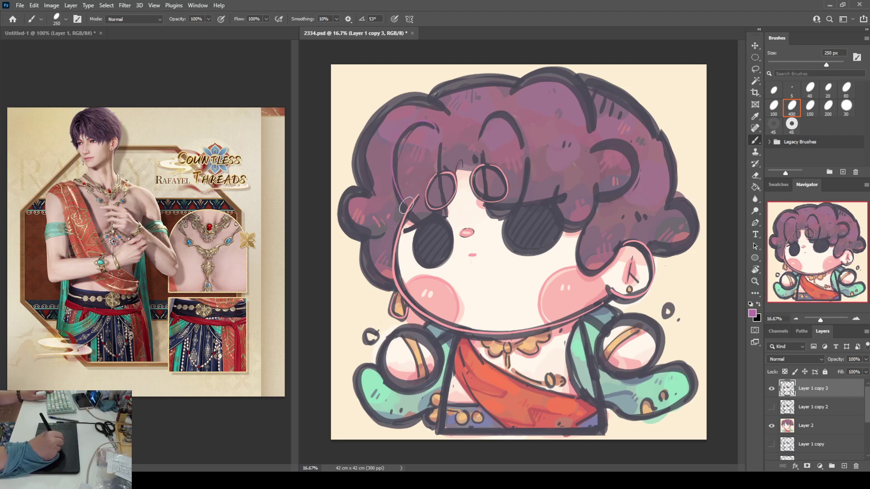
left_click(753, 316)
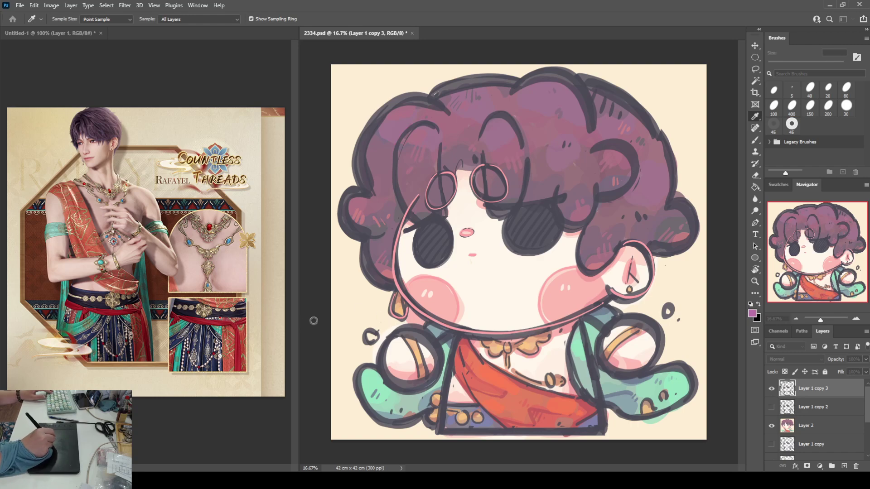
key("Return")
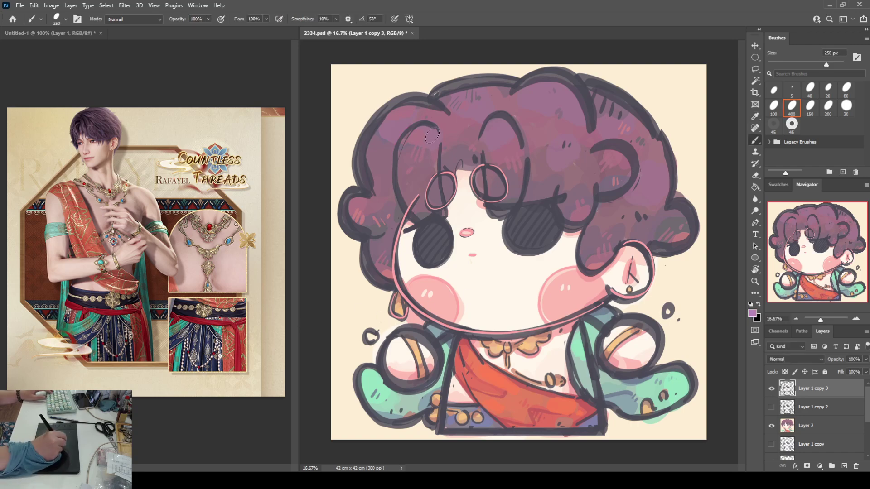
mouse_move(436, 129)
left_mouse_down()
mouse_move(408, 131)
mouse_move(398, 148)
mouse_move(409, 208)
left_mouse_up()
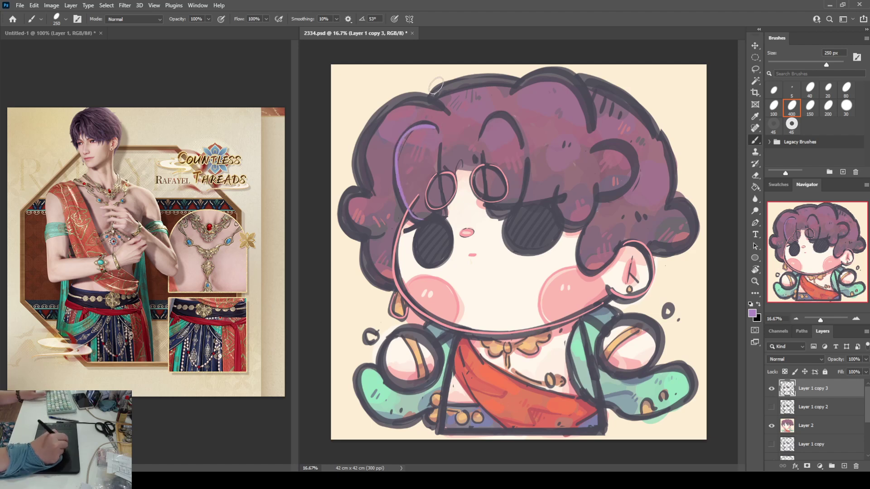
key("ctrl+z")
- Pick a more muted purple and recolour both fringe curls and the outer hair outline on the left side
key("alt")
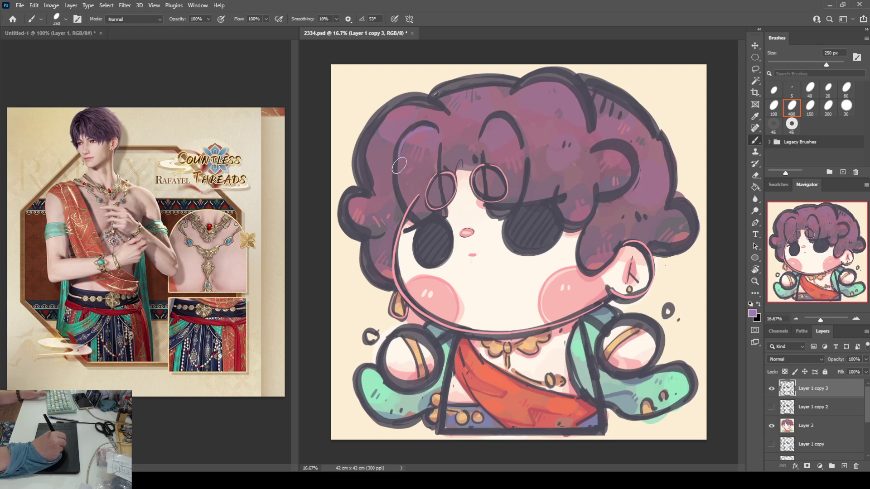
mouse_move(433, 123)
left_mouse_down()
mouse_move(404, 142)
mouse_move(397, 189)
mouse_move(426, 226)
mouse_move(446, 213)
left_mouse_up()
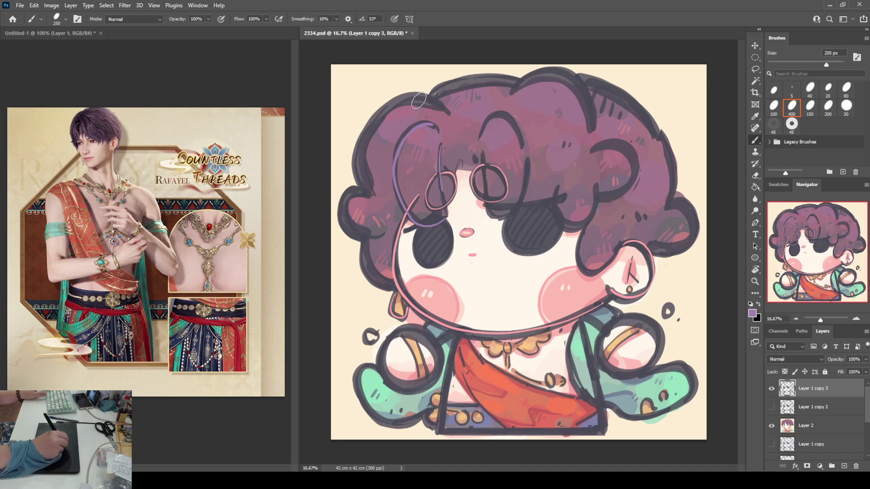
mouse_move(438, 109)
left_mouse_down()
mouse_move(415, 103)
mouse_move(377, 113)
mouse_move(359, 151)
mouse_move(370, 191)
mouse_move(355, 193)
mouse_move(342, 221)
mouse_move(367, 236)
mouse_move(366, 261)
mouse_move(393, 277)
left_mouse_up()
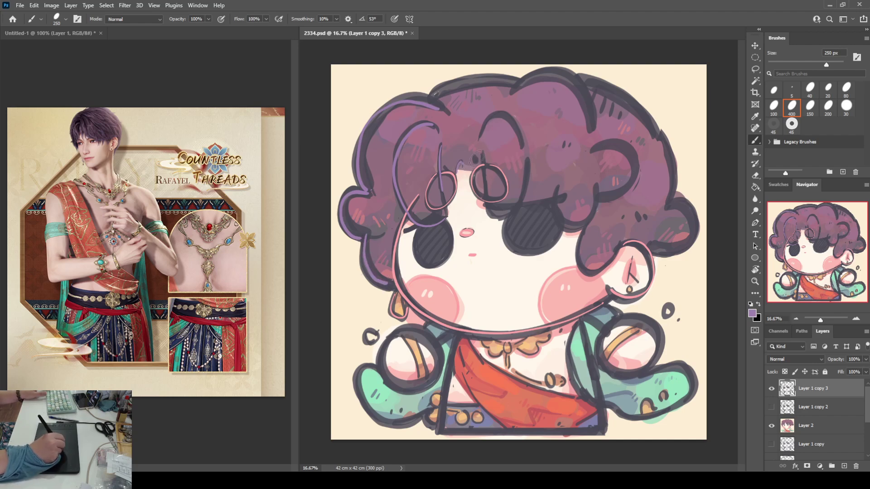
mouse_move(483, 154)
left_mouse_down()
mouse_move(494, 215)
mouse_move(514, 214)
mouse_move(526, 153)
left_mouse_up()
mouse_move(481, 138)
left_mouse_down()
mouse_move(495, 113)
mouse_move(517, 128)
mouse_move(525, 154)
left_mouse_up()
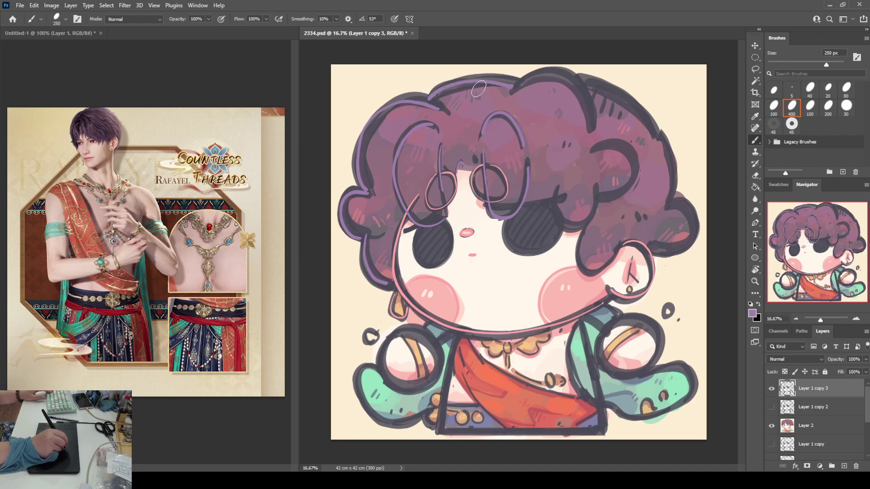
- Recolour the top outline of the hair, the inner curls on the right and the right outer outline in the same purple
mouse_move(432, 96)
left_mouse_down()
mouse_move(487, 78)
mouse_move(508, 82)
mouse_move(582, 106)
mouse_move(584, 141)
left_mouse_up()
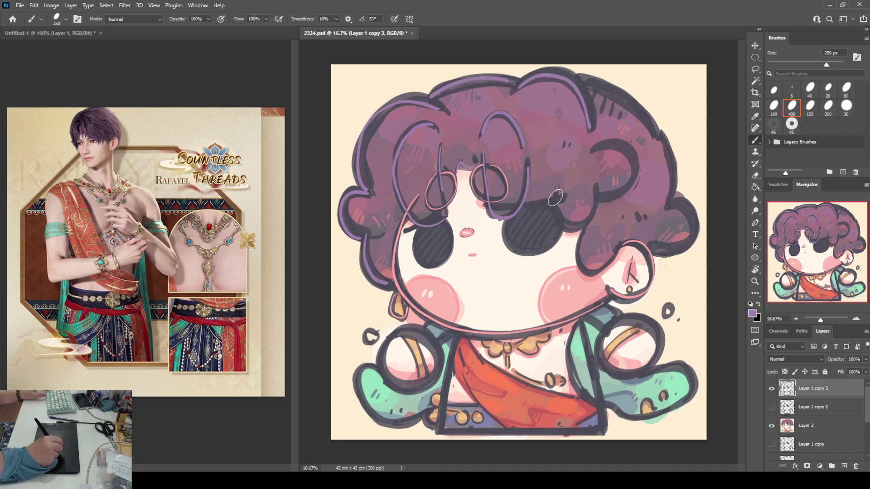
mouse_move(556, 195)
left_mouse_down()
mouse_move(567, 225)
mouse_move(596, 211)
mouse_move(596, 187)
left_mouse_up()
mouse_move(595, 149)
left_mouse_down()
mouse_move(616, 143)
mouse_move(608, 196)
left_mouse_up()
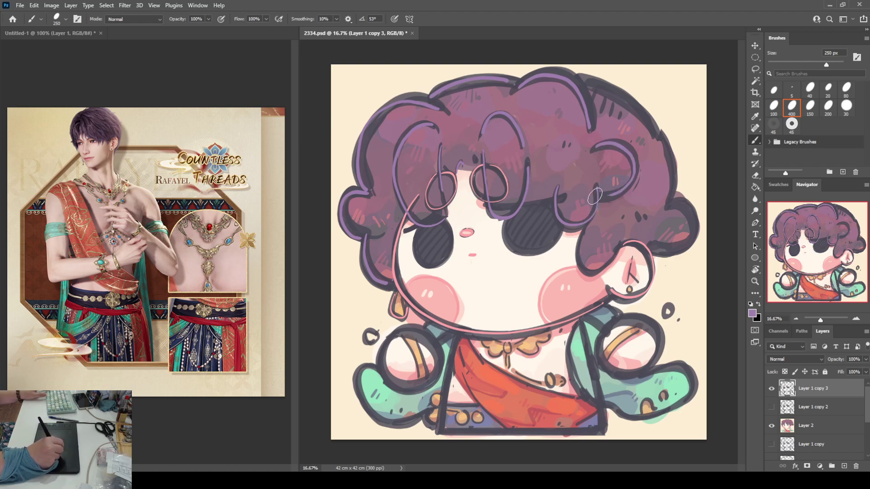
mouse_move(607, 85)
left_mouse_down()
mouse_move(647, 121)
mouse_move(668, 157)
mouse_move(669, 204)
left_mouse_up()
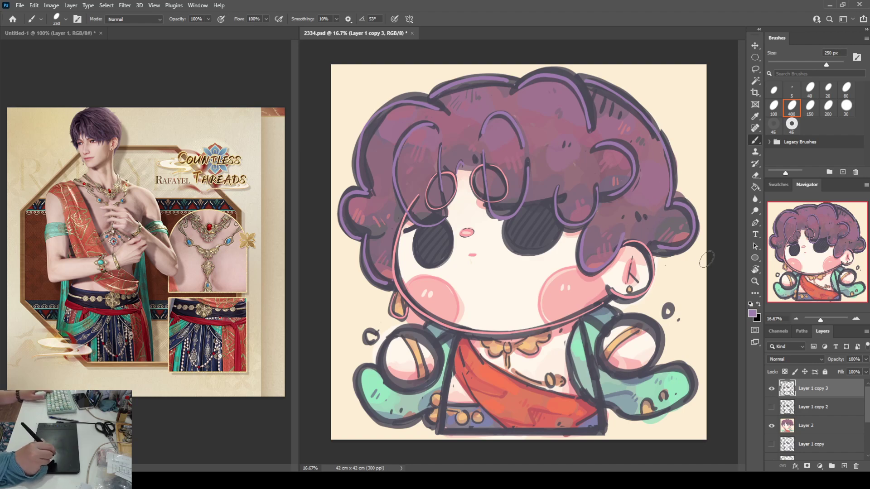
- Choose a bluer violet and add short highlight strokes along the fringe curls and the outer hair outlines
key("i")
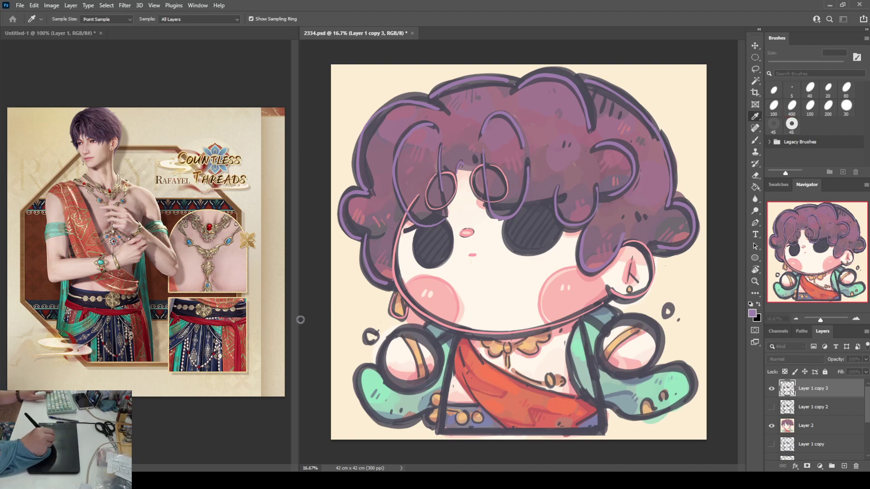
key("b")
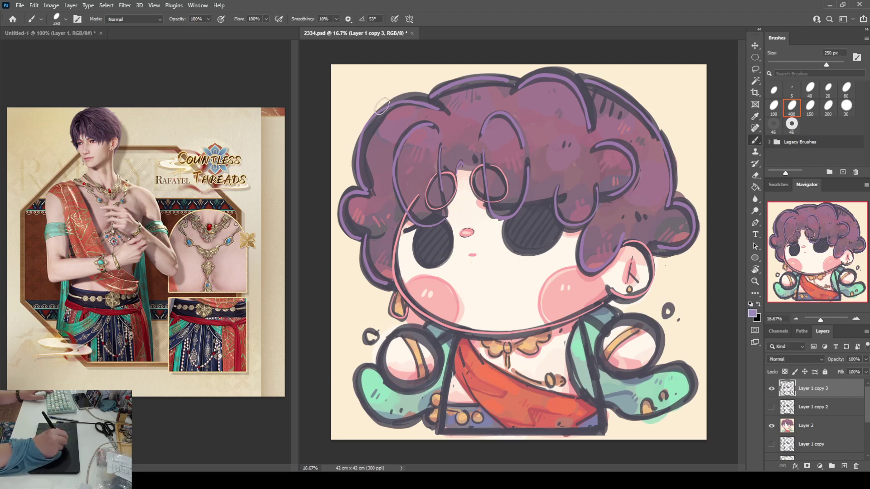
mouse_move(375, 117)
left_mouse_down()
mouse_move(397, 104)
mouse_move(432, 107)
mouse_move(419, 124)
left_mouse_up()
left_click_drag(494, 122, 496, 115)
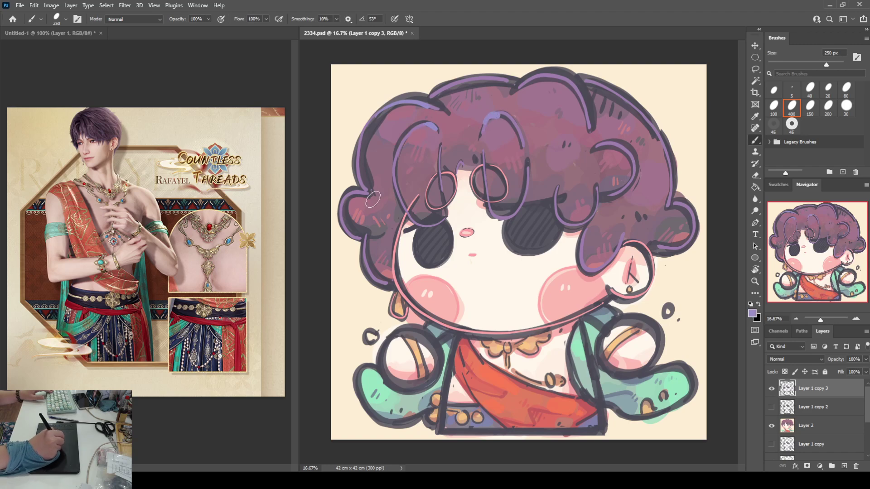
left_click_drag(355, 190, 342, 217)
mouse_move(528, 89)
left_mouse_down()
mouse_move(546, 74)
mouse_move(562, 80)
left_mouse_up()
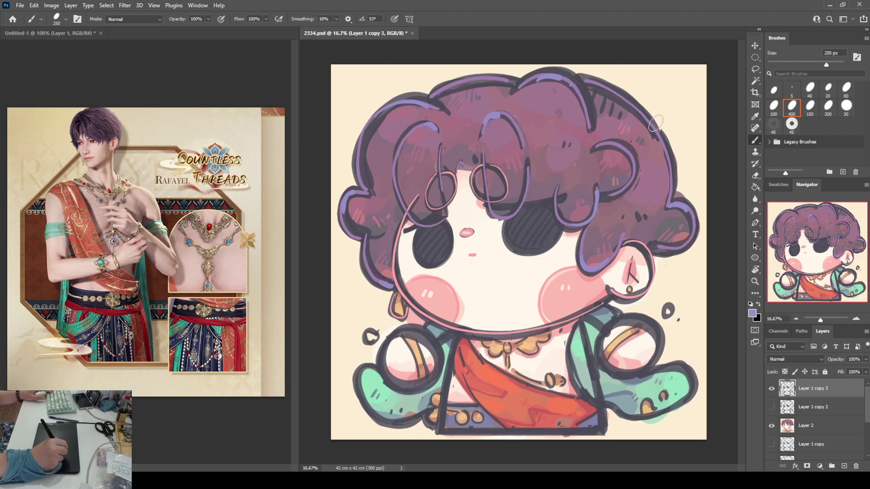
left_click_drag(650, 123, 667, 146)
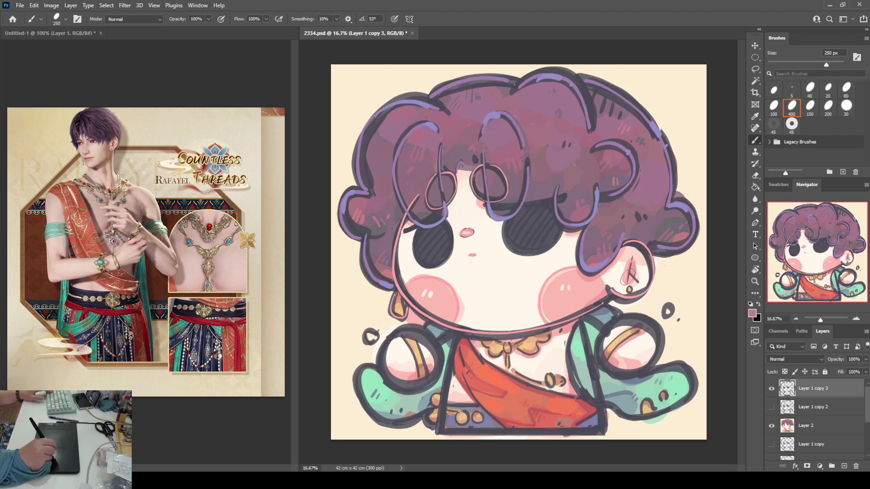
- Pick a light pink from the right cheek and add accent strokes along the lower left, right and ear-side hair outlines
left_click(590, 286, "alt")
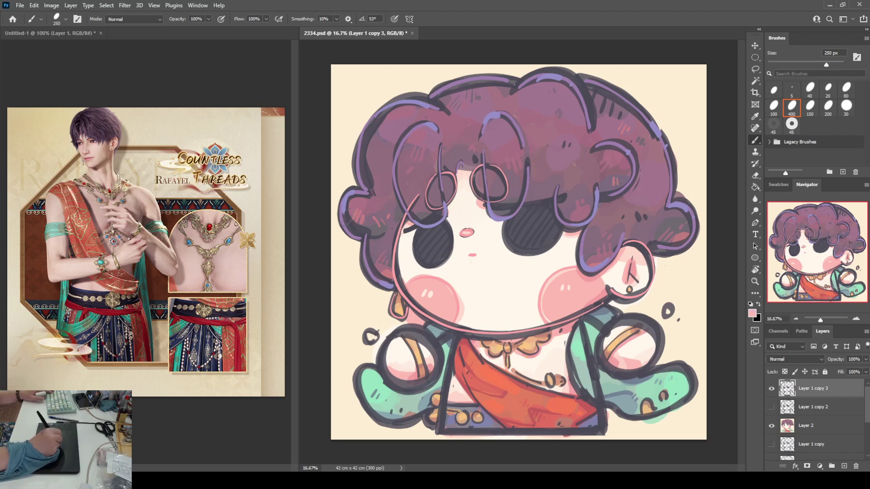
mouse_move(349, 198)
left_mouse_down()
mouse_move(352, 232)
mouse_move(396, 264)
mouse_move(364, 258)
mouse_move(365, 236)
mouse_move(368, 273)
mouse_move(391, 287)
left_mouse_up()
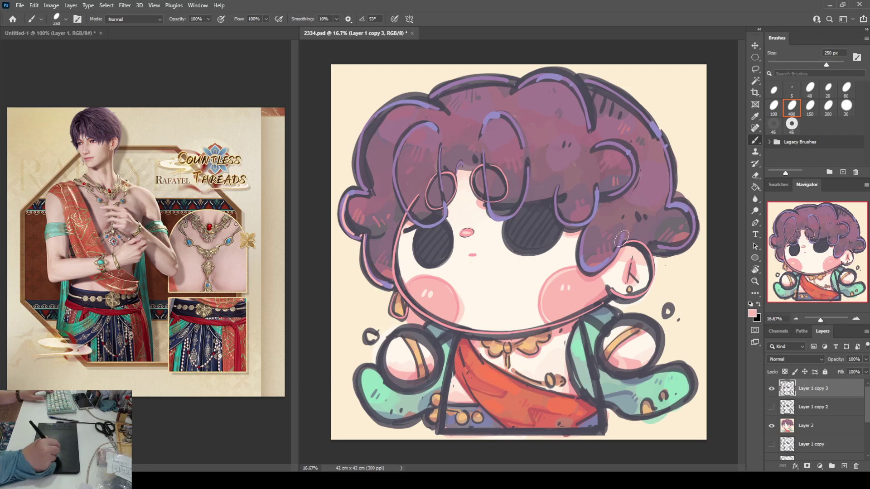
mouse_move(653, 250)
left_mouse_down()
mouse_move(678, 248)
mouse_move(692, 218)
left_mouse_up()
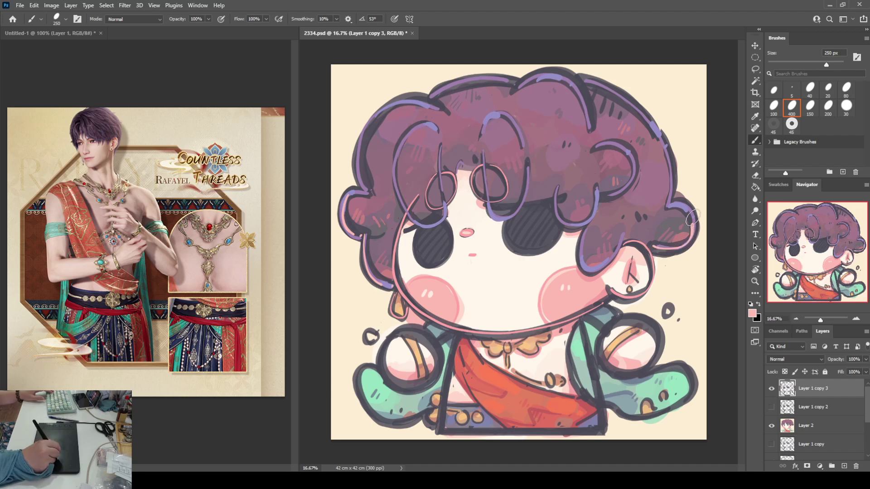
mouse_move(585, 246)
left_mouse_down()
mouse_move(581, 258)
mouse_move(616, 250)
mouse_move(623, 234)
left_mouse_up()
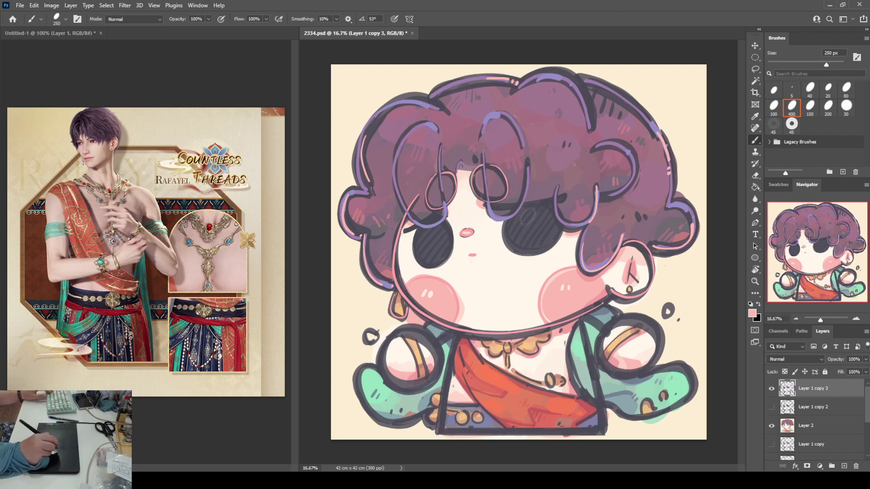
- Try the cream face colour on the upper lash lines of both eyes
left_click(458, 219, "alt")
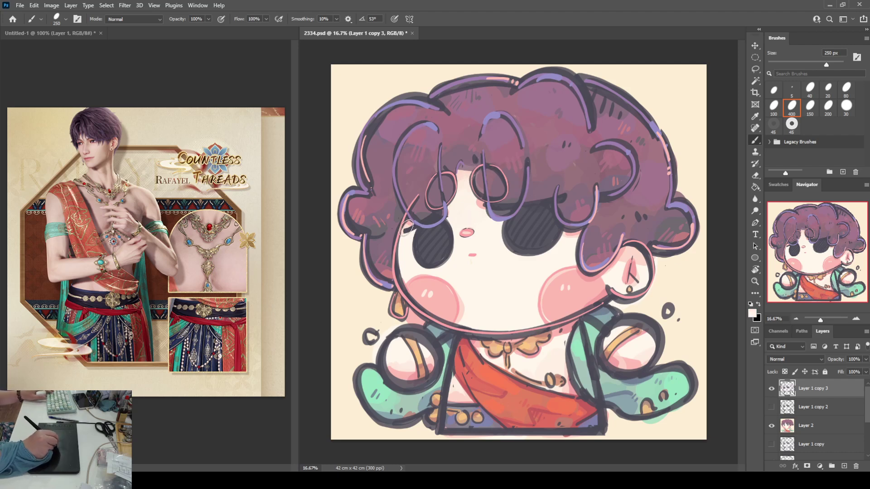
left_click_drag(406, 227, 435, 211)
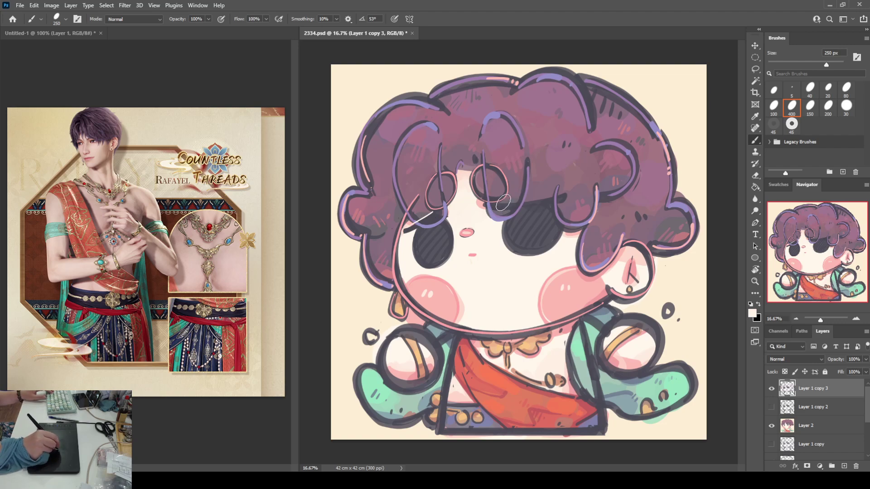
left_click_drag(498, 203, 560, 195)
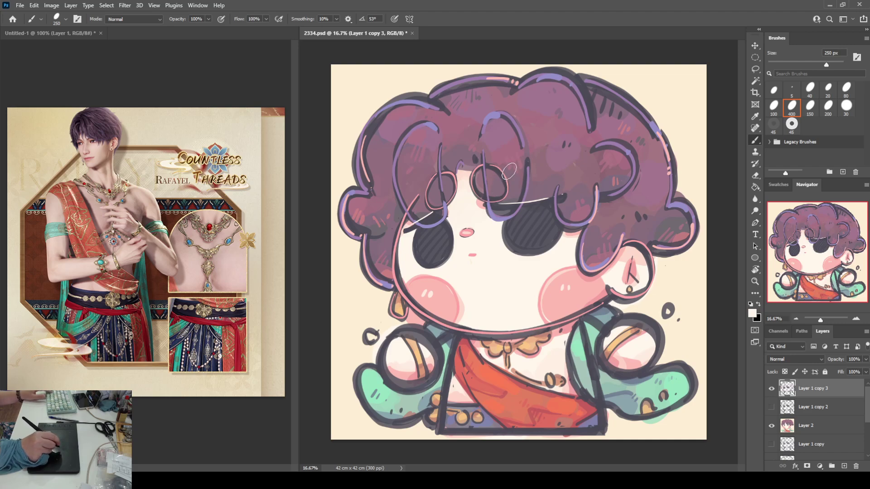
- Recolour the lash line above the right eye in the cheek's pink, and undo the stroke tried above the left eye
left_click(585, 290, "alt")
left_click_drag(499, 204, 554, 197)
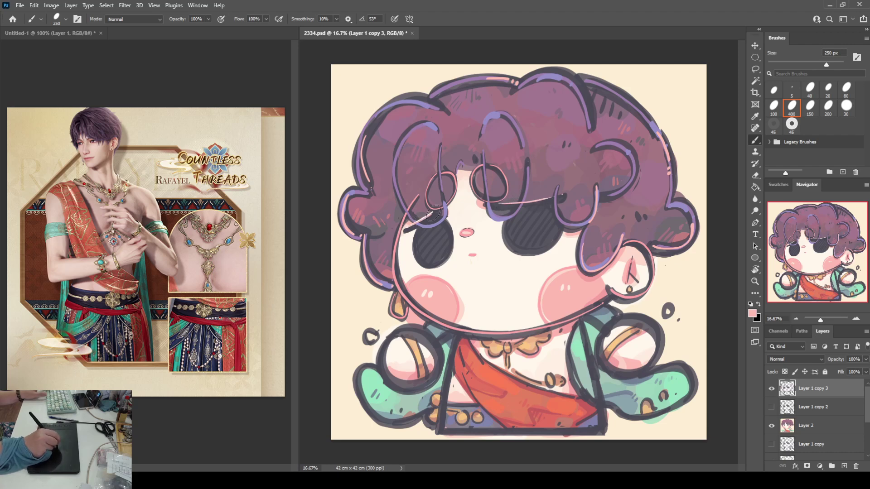
left_click_drag(433, 213, 413, 225)
key("ctrl+z")
key("ctrl+z")
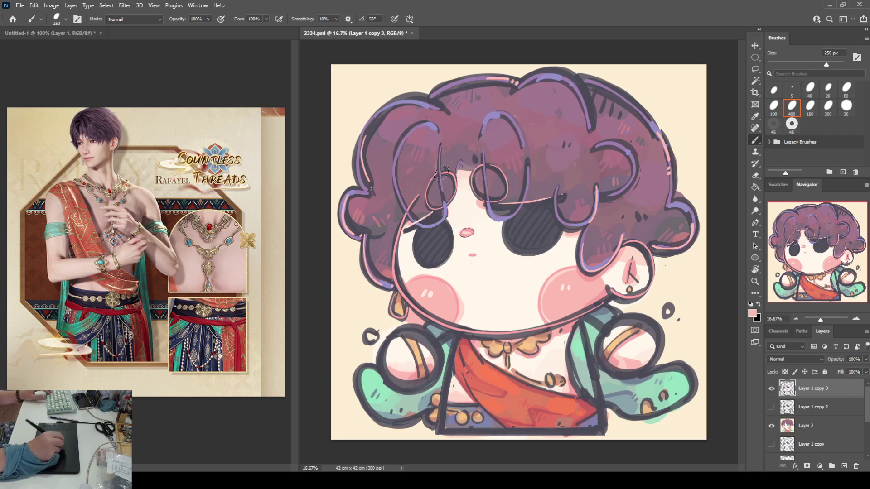
- Pick the blue-grey of the shoulder shadow and recolour the outlines of both teal sleeves
left_click(439, 208, "alt")
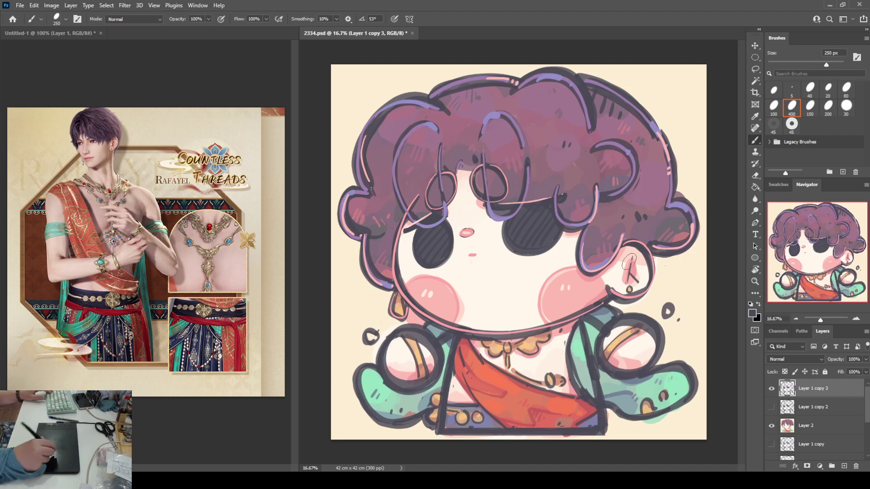
left_click(609, 308, "alt")
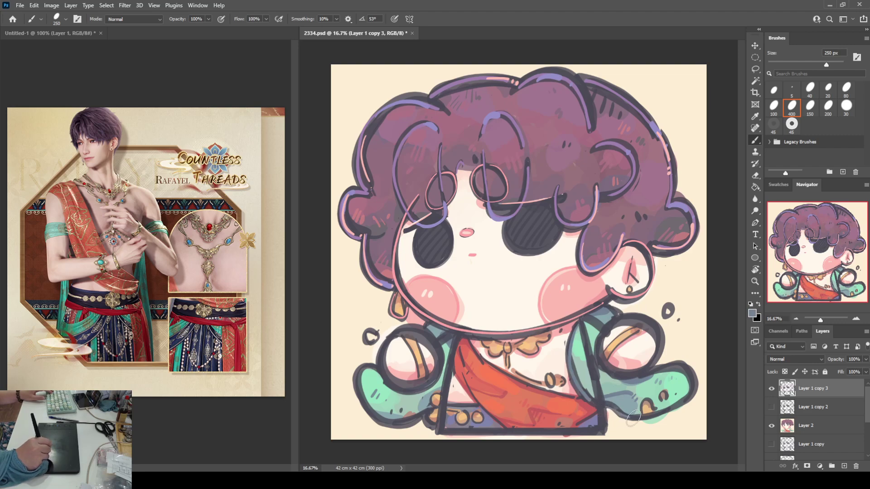
mouse_move(634, 418)
left_mouse_down()
mouse_move(689, 391)
mouse_move(693, 377)
mouse_move(684, 368)
mouse_move(647, 372)
left_mouse_up()
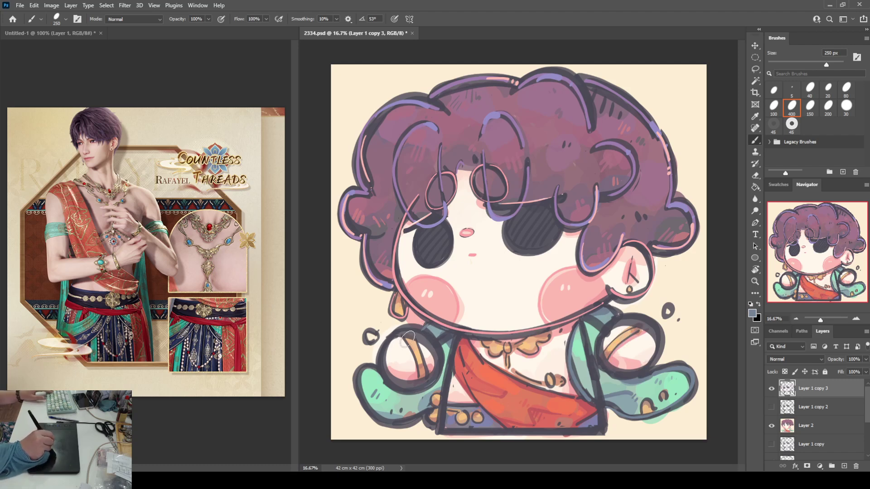
mouse_move(372, 366)
left_mouse_down()
mouse_move(358, 393)
mouse_move(370, 413)
mouse_move(385, 421)
mouse_move(428, 410)
left_mouse_up()
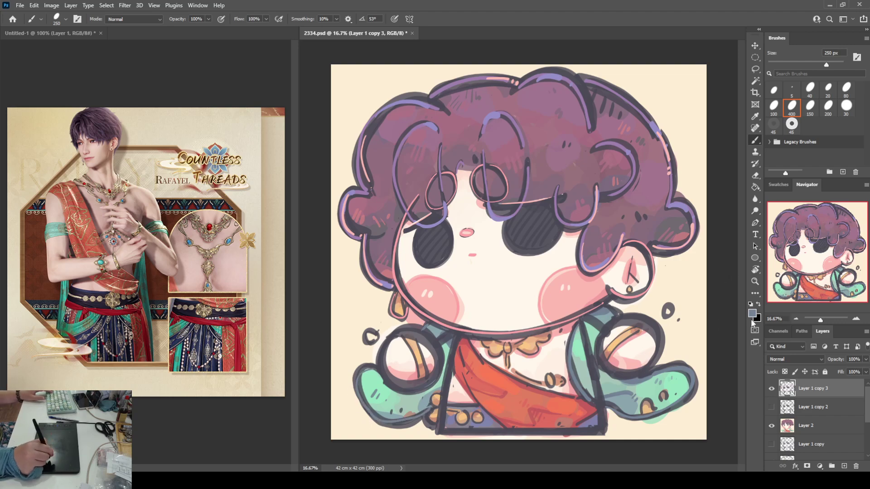
- Choose a lighter blue, add accents to the sleeve outlines and recolour the edges of the gold bangles on both arms
key("i")
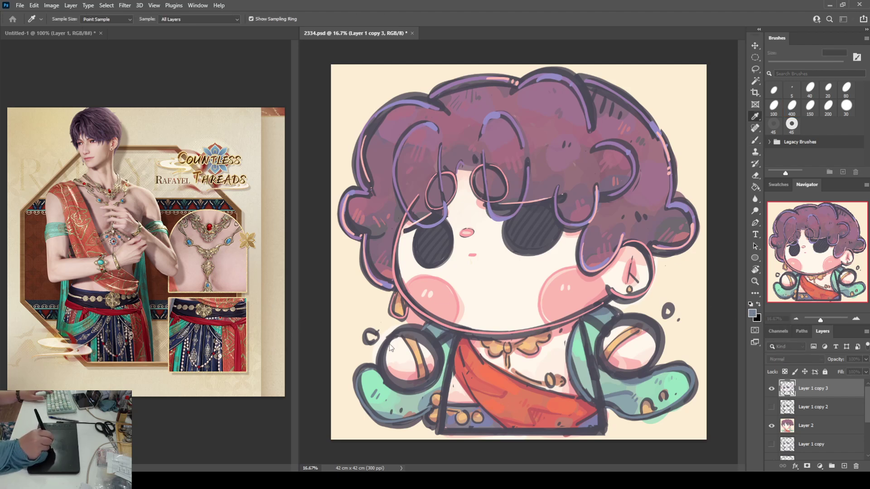
key("b")
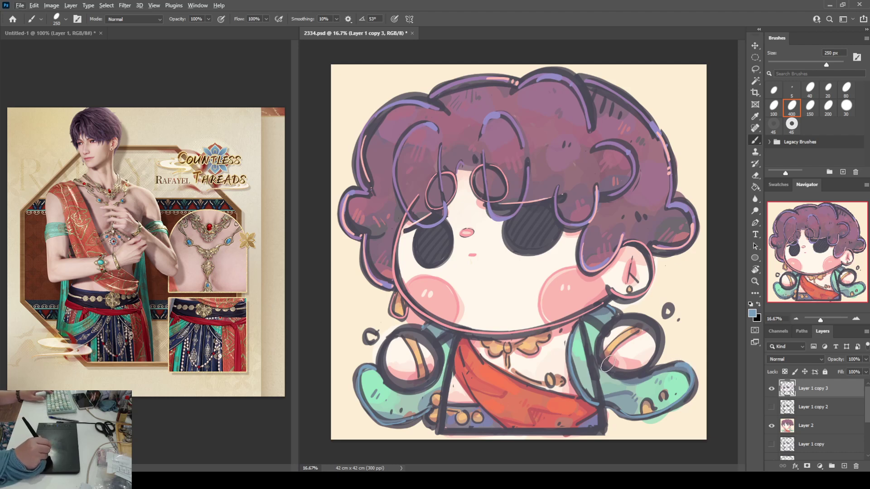
left_click_drag(608, 364, 640, 330)
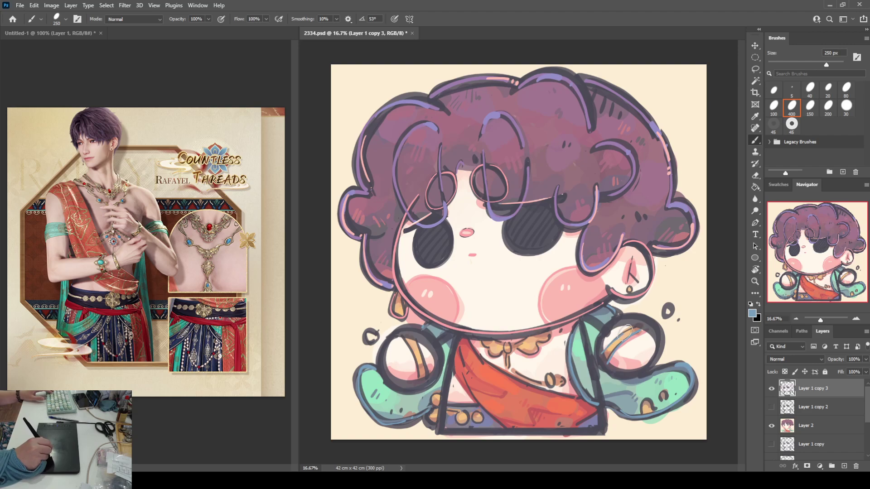
mouse_move(416, 360)
left_mouse_down()
mouse_move(401, 333)
mouse_move(419, 378)
left_mouse_up()
left_click_drag(415, 337, 427, 374)
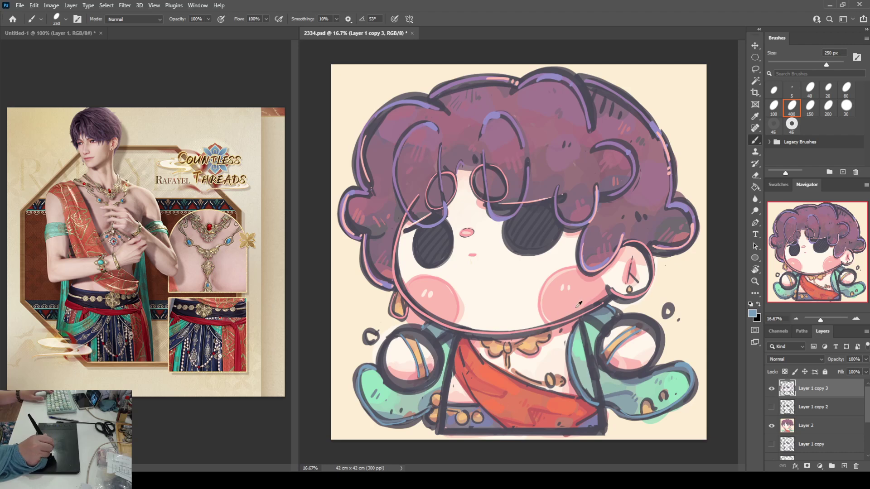
- Pick the pink of the cheek and recolour the round outlines of both hands with it
left_click(592, 295, "alt")
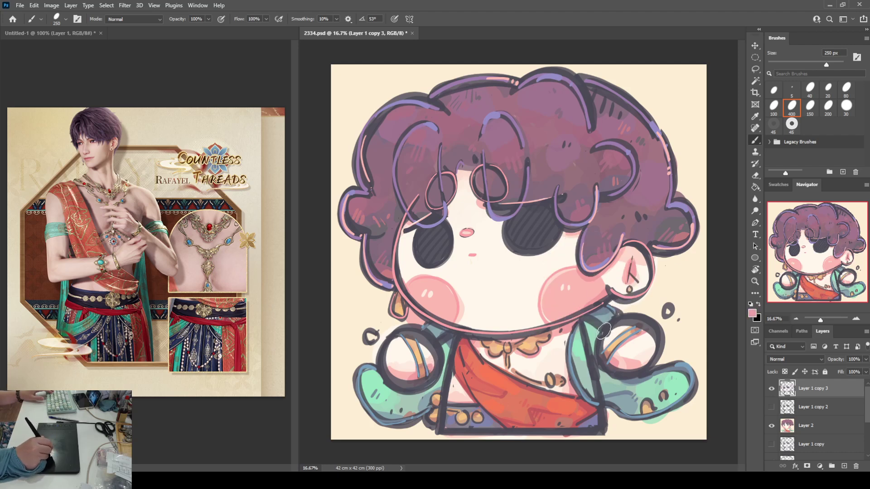
mouse_move(603, 332)
left_mouse_down()
mouse_move(604, 364)
mouse_move(613, 373)
mouse_move(644, 368)
mouse_move(657, 354)
mouse_move(655, 326)
mouse_move(641, 319)
mouse_move(608, 334)
mouse_move(583, 320)
mouse_move(602, 327)
left_mouse_up()
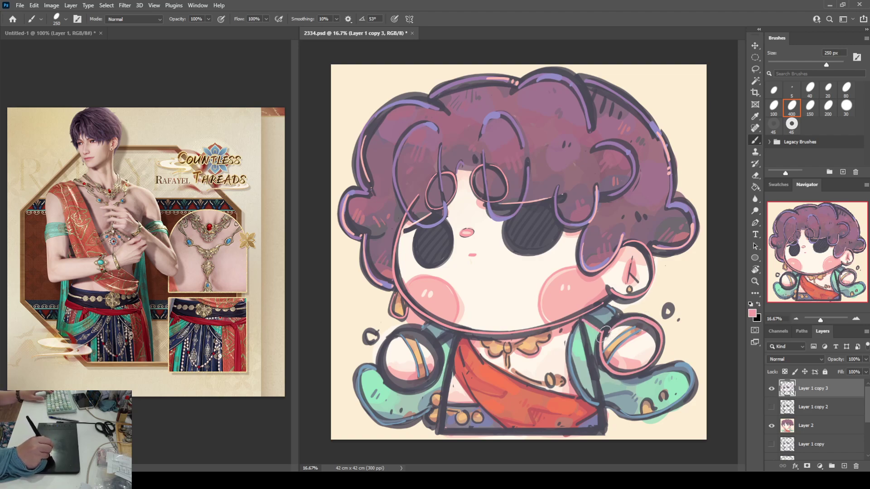
left_click(615, 333, "alt")
left_click(595, 277, "alt")
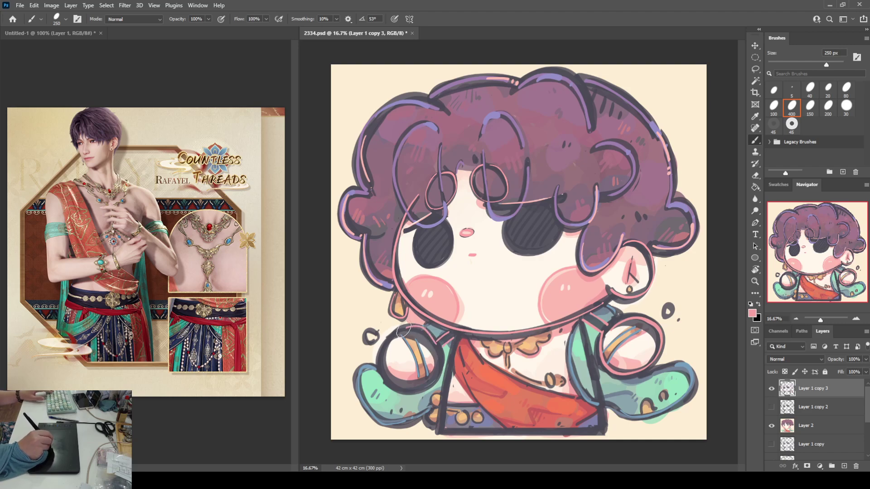
mouse_move(403, 330)
left_mouse_down()
mouse_move(379, 370)
mouse_move(390, 391)
mouse_move(408, 395)
mouse_move(440, 375)
mouse_move(437, 346)
mouse_move(438, 428)
left_mouse_up()
- Recolour the side outlines and lower edge of the torso in the same cheek pink
left_click_drag(449, 363, 439, 426)
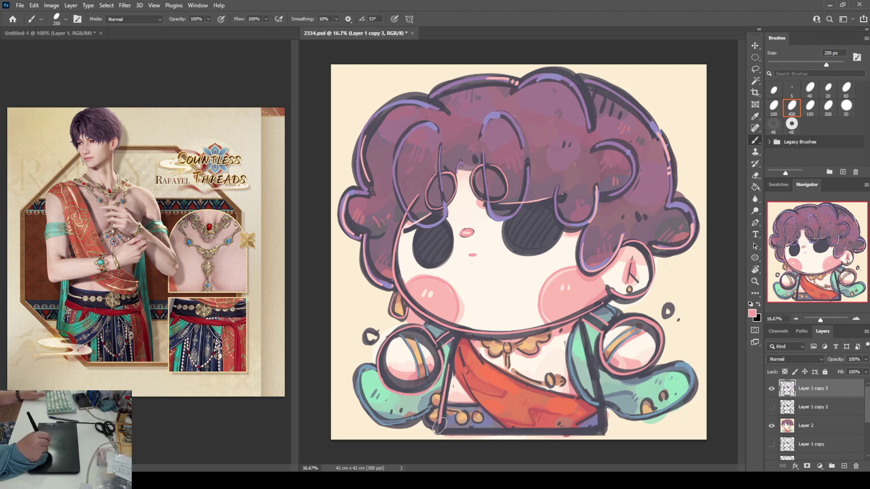
left_click_drag(586, 324, 603, 424)
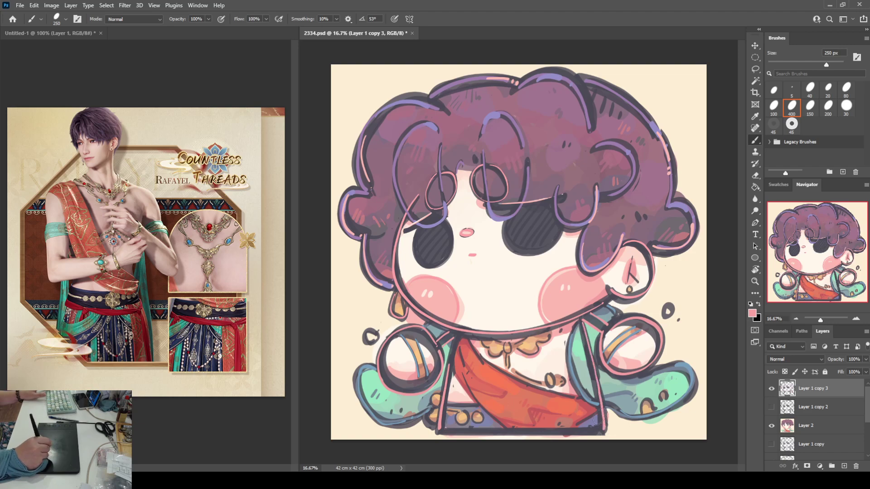
left_click(612, 396, "alt")
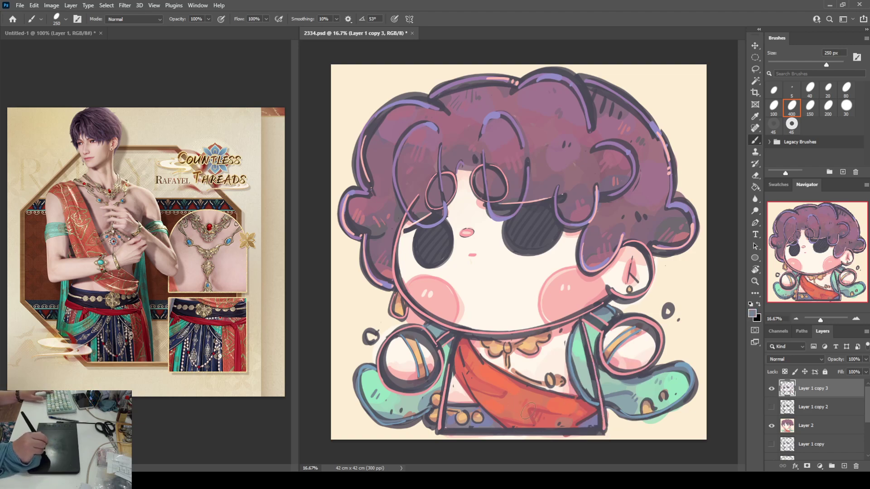
left_click(604, 292, "alt")
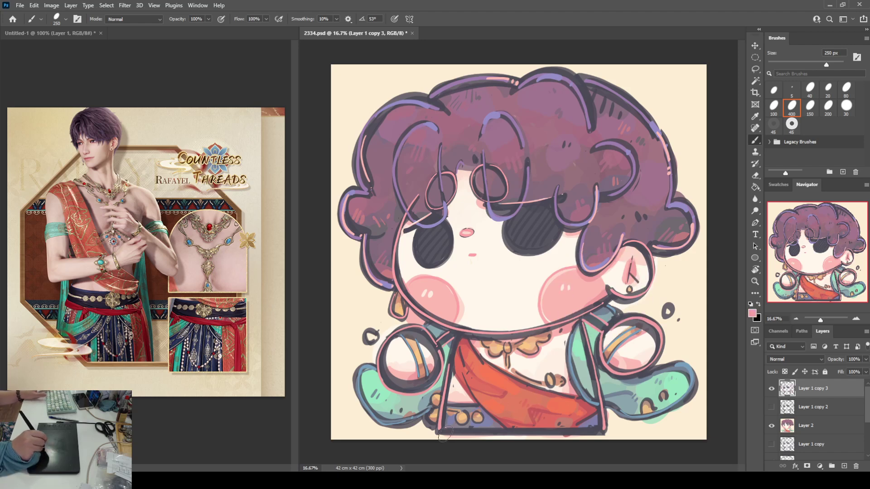
left_click_drag(445, 433, 602, 429)
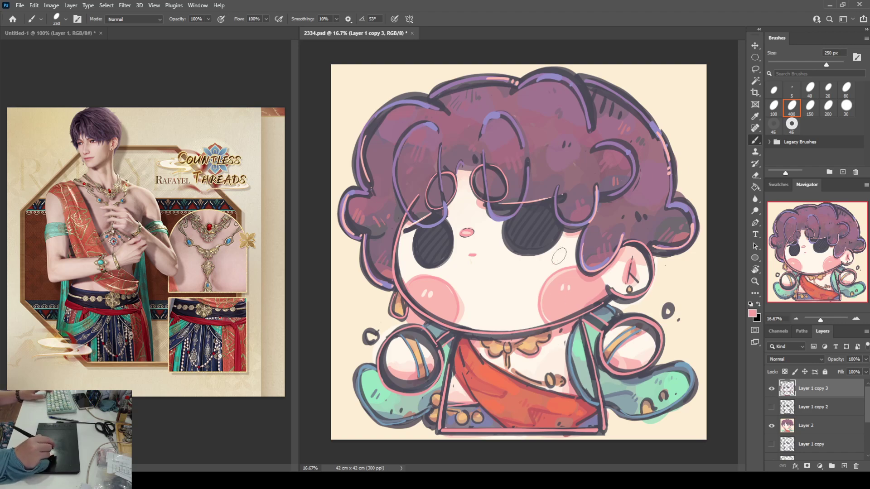
- Choose a deeper muted red and recolour the dark outlines of the necklace, chest beads and waist beads
left_click(587, 400, "alt")
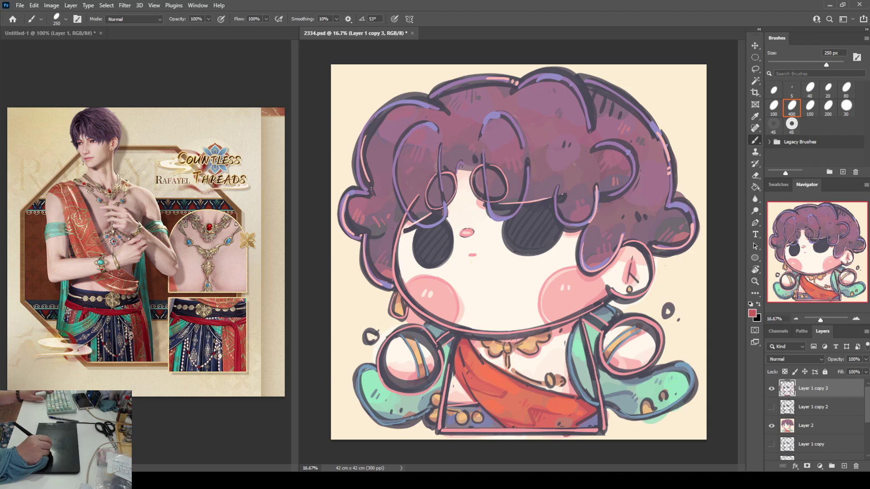
mouse_move(510, 353)
left_mouse_down()
mouse_move(510, 337)
mouse_move(531, 353)
mouse_move(537, 346)
left_mouse_up()
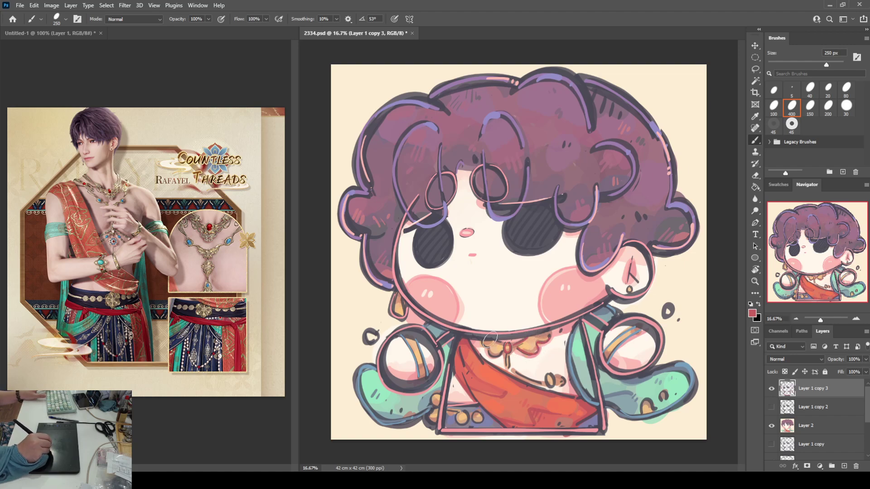
left_click_drag(486, 347, 494, 357)
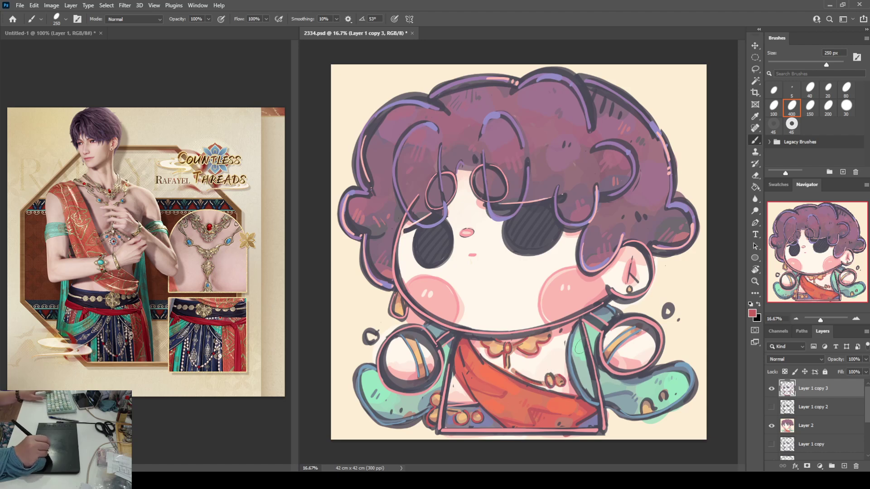
- Choose a bright light blue and paint gems on the chest bead and the bangles of both arms
left_click(490, 421, "alt")
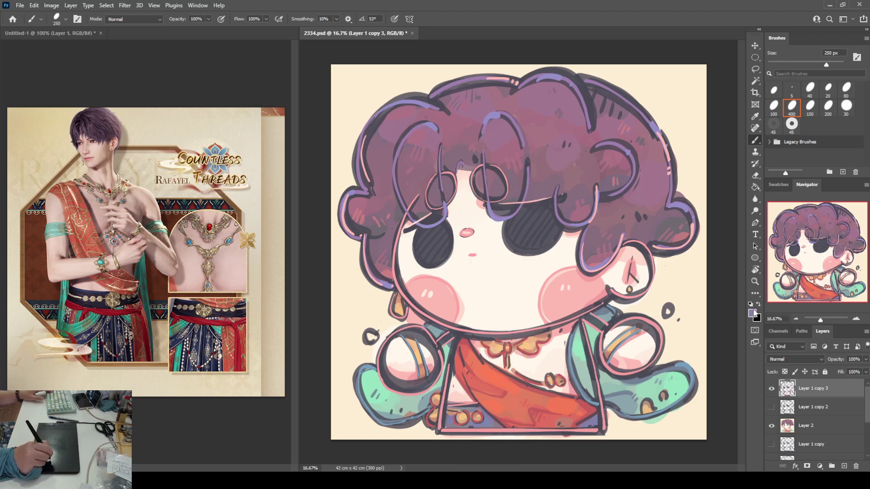
key("i")
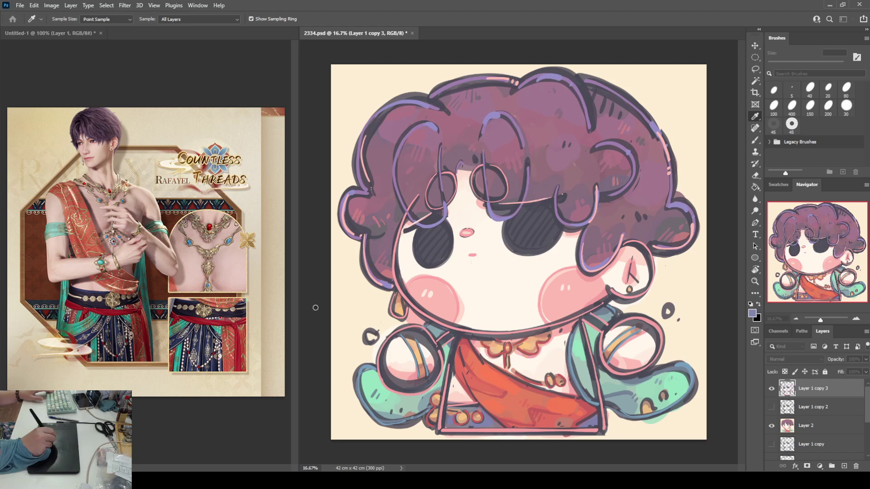
key("b")
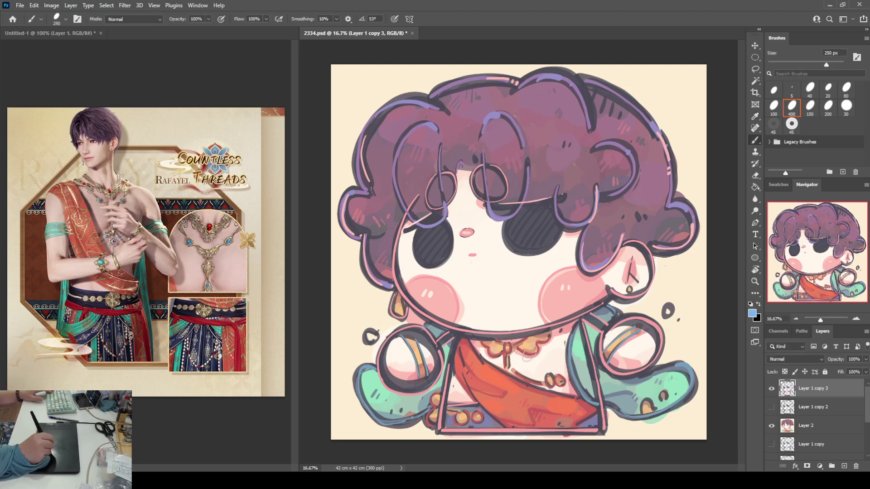
left_click_drag(549, 377, 549, 384)
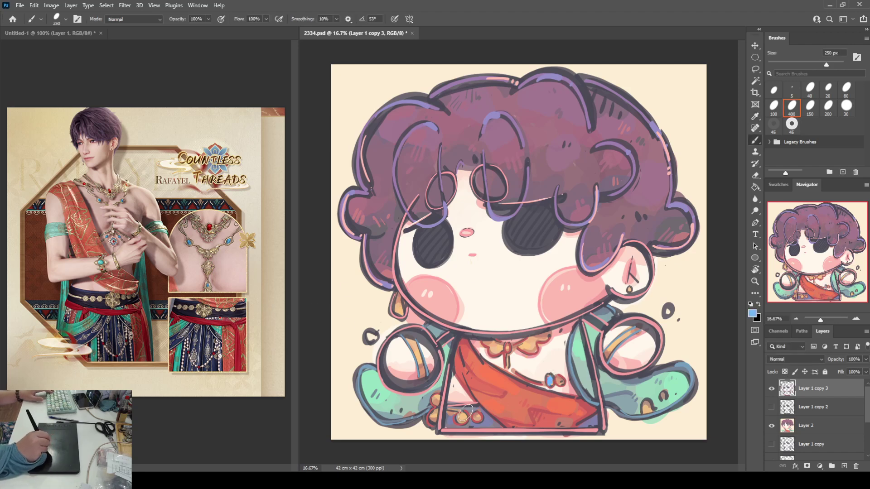
left_click(415, 353)
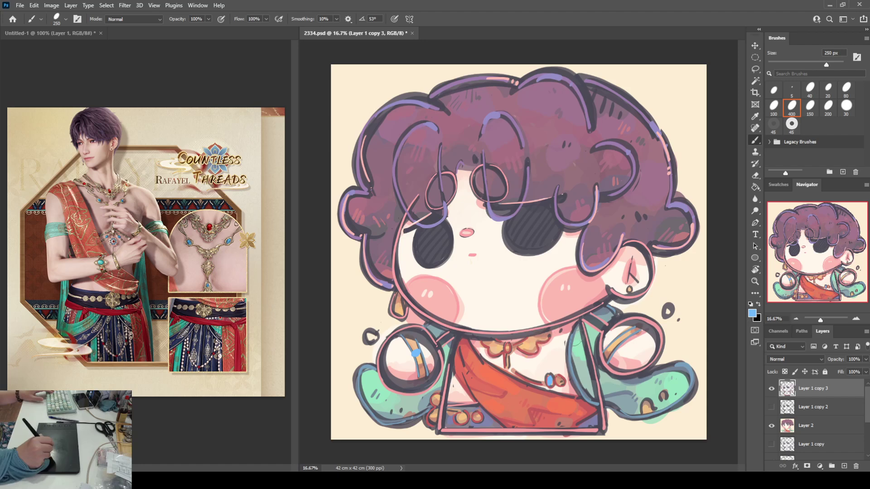
left_click(621, 338)
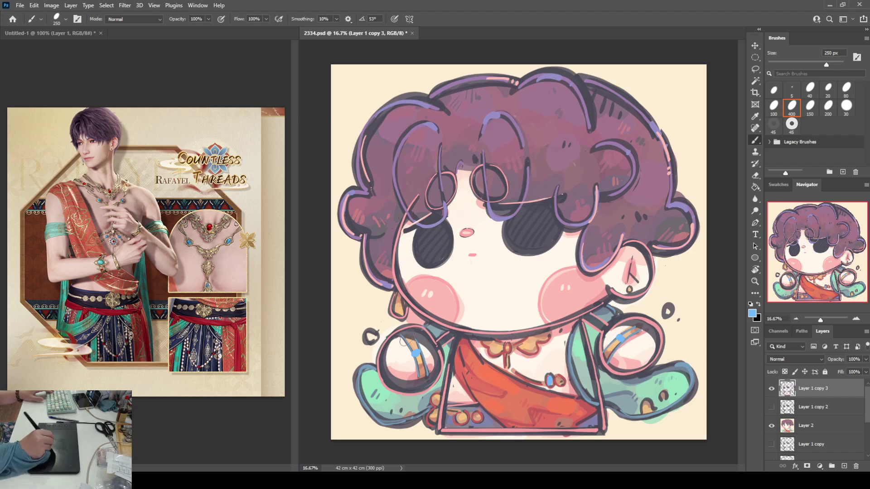
- Touch up the bangles in pale tan and add lighter cyan highlights to the blue gems
left_click(420, 343, "alt")
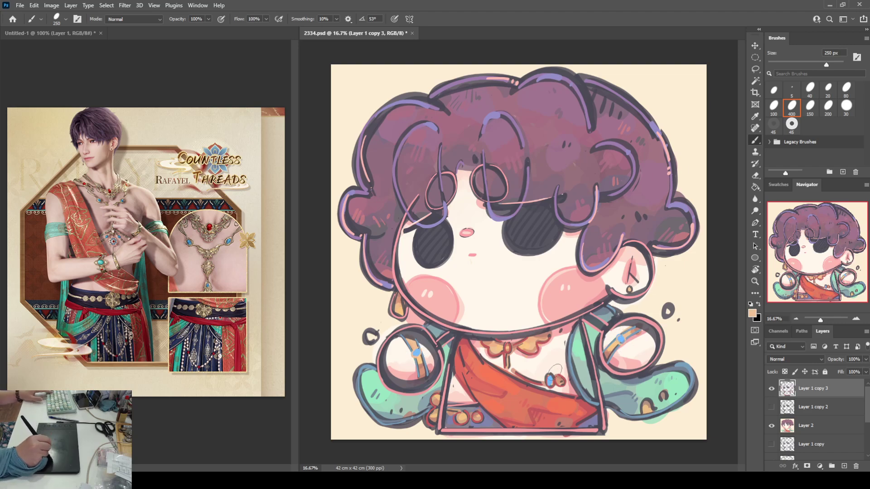
key("i")
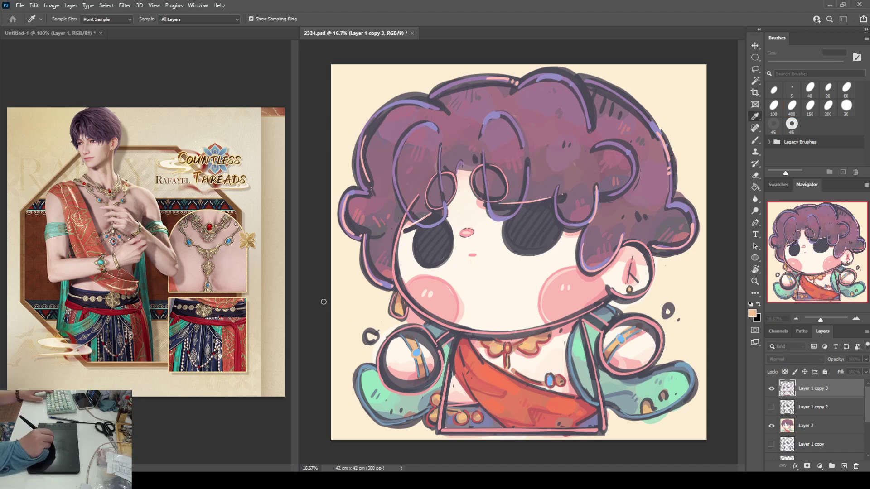
left_click(453, 292)
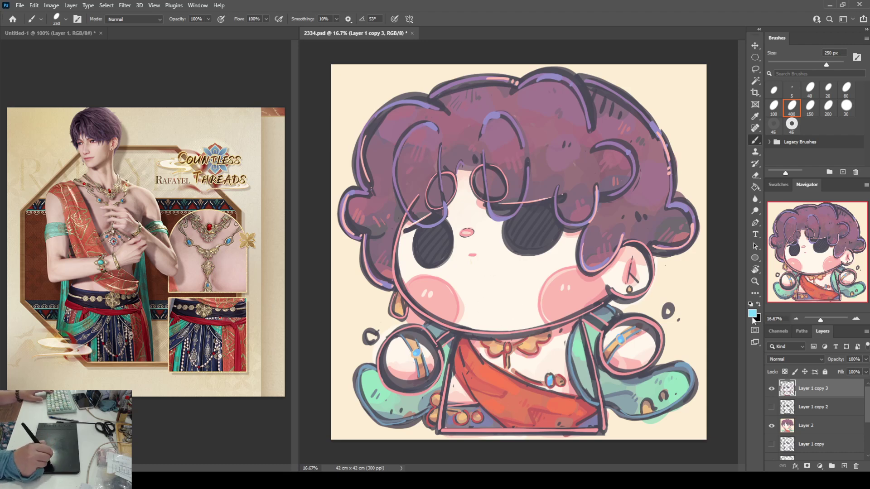
- Paint a pinkish-red gem at the necklace's centre and light blue gems on its gold side pieces
key("i")
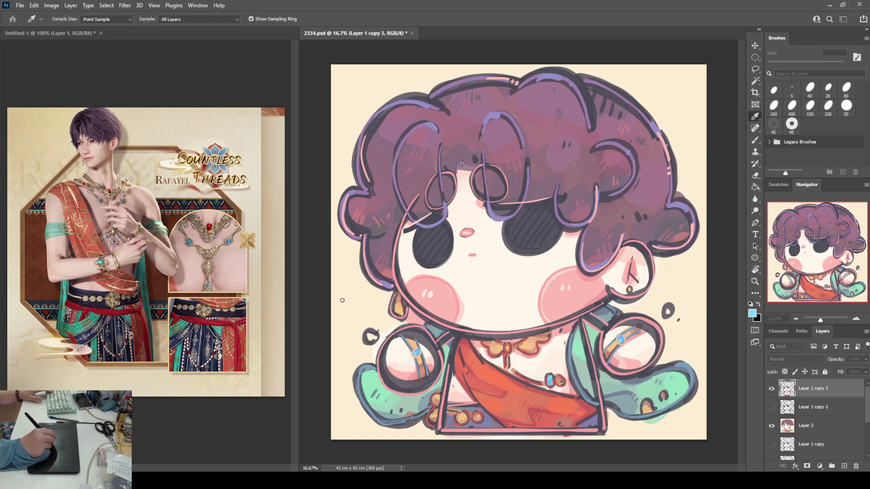
left_click(464, 295)
key("b")
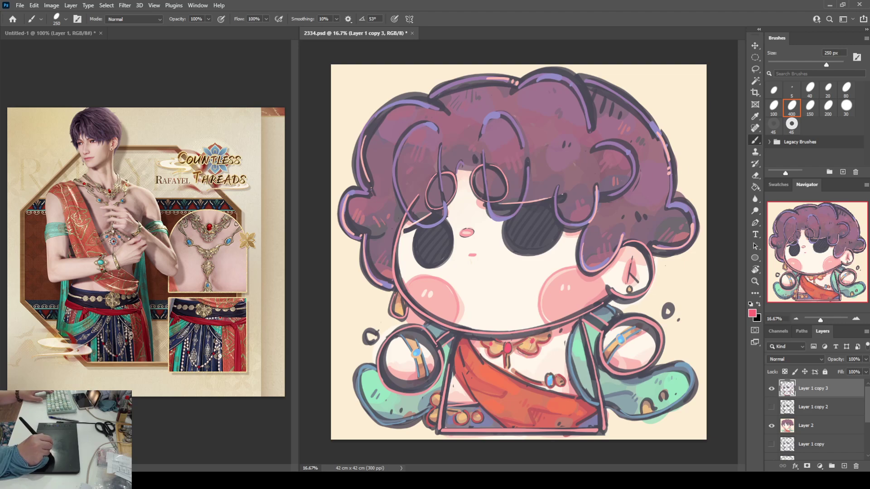
left_click(555, 376, "alt")
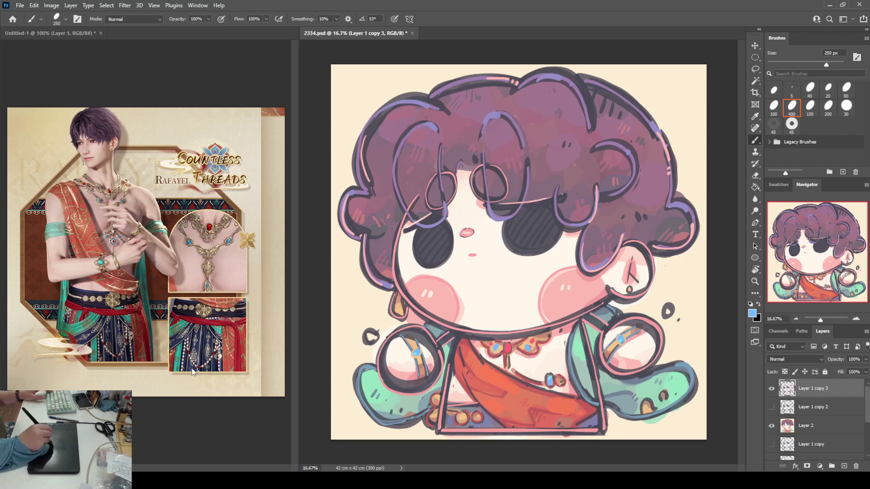
- Pick a pale tan and draw a swirling gold thread pattern over the red sash, undoing one stroke
left_click(192, 332)
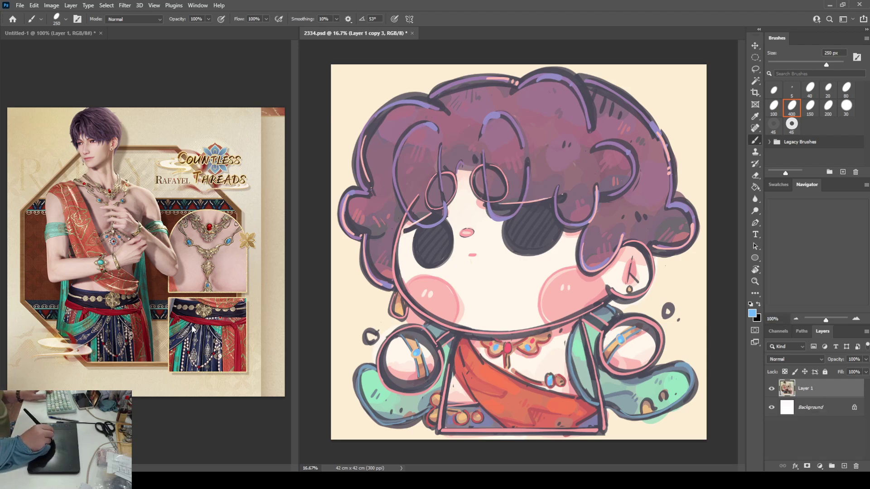
left_click(538, 344, "alt")
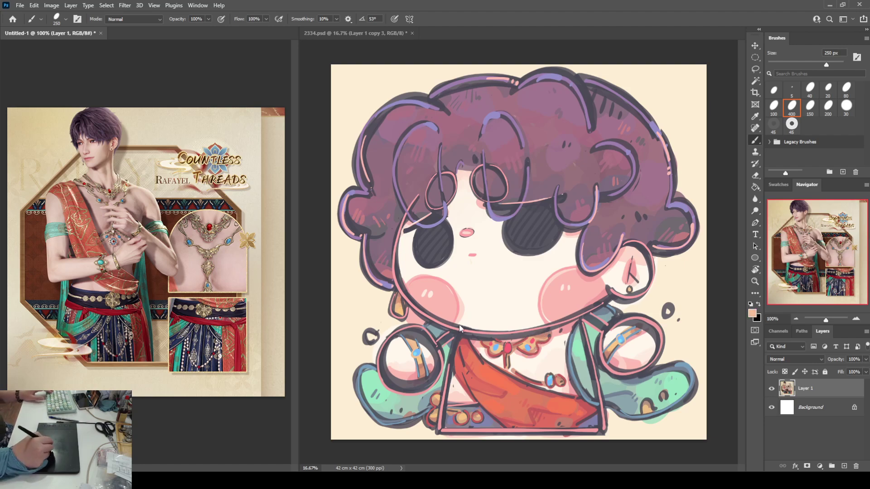
left_click(465, 355)
mouse_move(459, 347)
left_mouse_down()
mouse_move(465, 386)
mouse_move(499, 427)
left_mouse_up()
key("ctrl+z")
left_click_drag(461, 373, 502, 426)
mouse_move(470, 342)
left_mouse_down()
mouse_move(486, 375)
mouse_move(493, 368)
mouse_move(481, 358)
mouse_move(514, 385)
mouse_move(588, 397)
mouse_move(593, 415)
mouse_move(576, 425)
left_mouse_up()
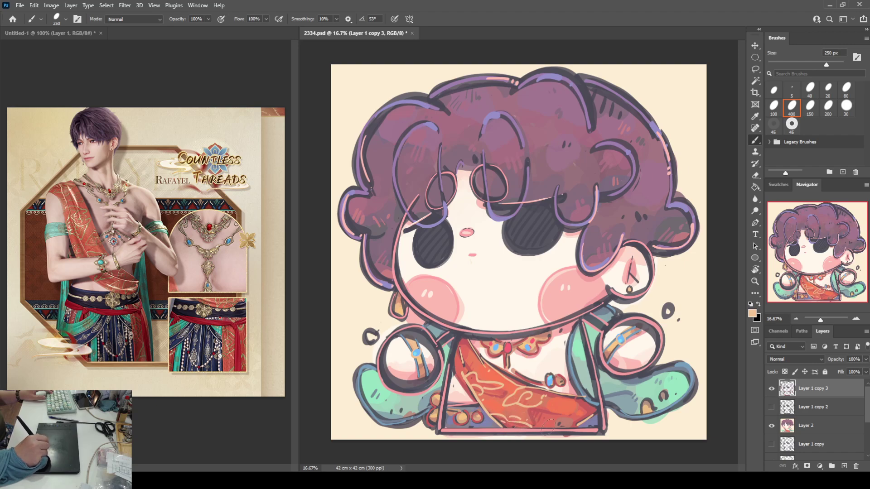
- Finish the tan pattern at the sash's lower end and continue it over both teal sleeves
mouse_move(548, 426)
left_mouse_down()
mouse_move(590, 417)
mouse_move(582, 400)
mouse_move(536, 413)
mouse_move(583, 411)
left_mouse_up()
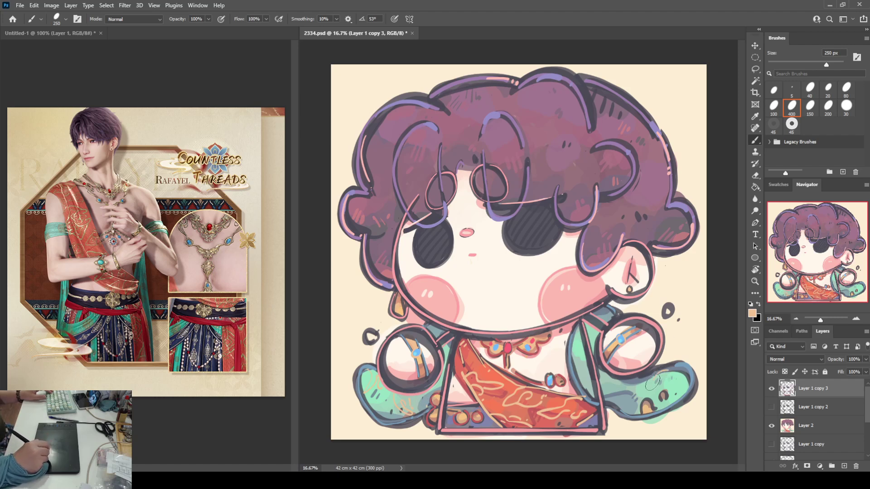
left_click_drag(645, 389, 679, 381)
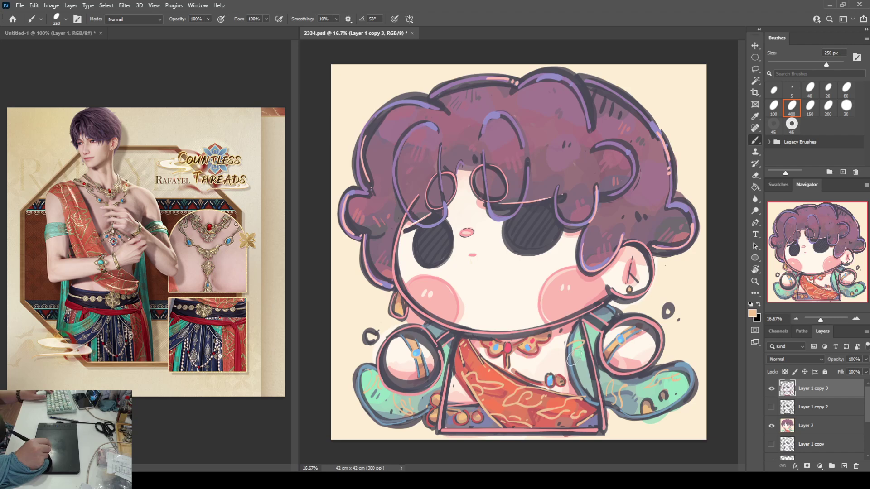
left_click_drag(573, 345, 578, 347)
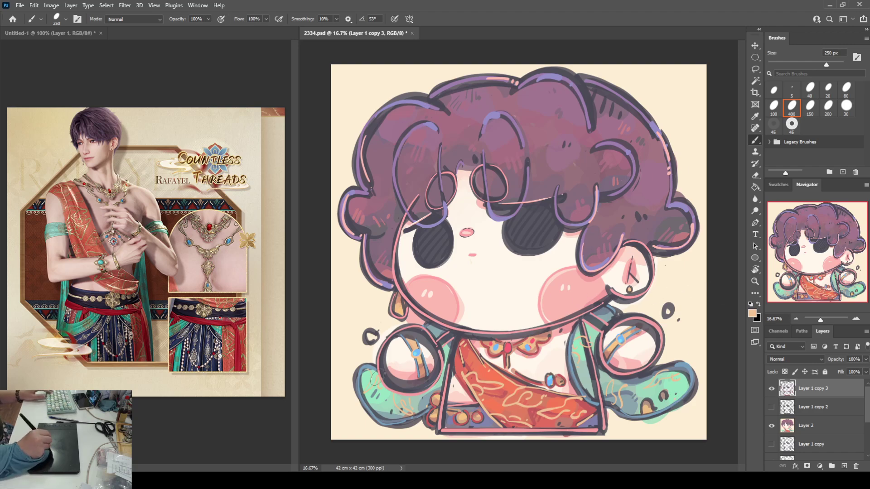
- Pick a red from the sash and recolour the outer outlines of both teal sleeves
left_click(457, 366, "alt")
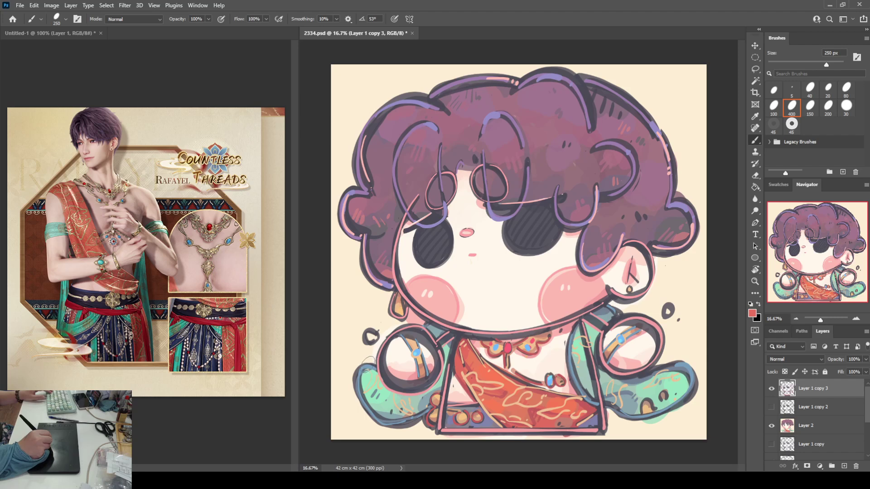
mouse_move(369, 364)
left_mouse_down()
mouse_move(354, 384)
mouse_move(382, 424)
mouse_move(404, 427)
left_mouse_up()
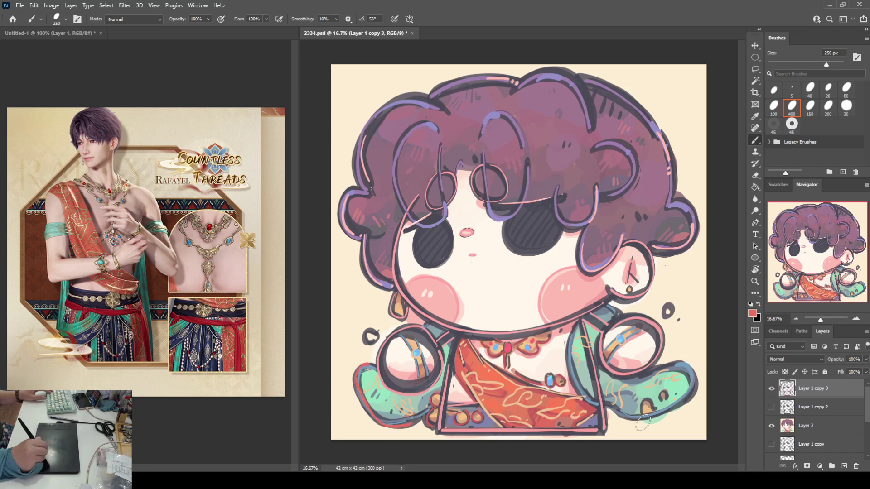
left_click_drag(627, 417, 668, 412)
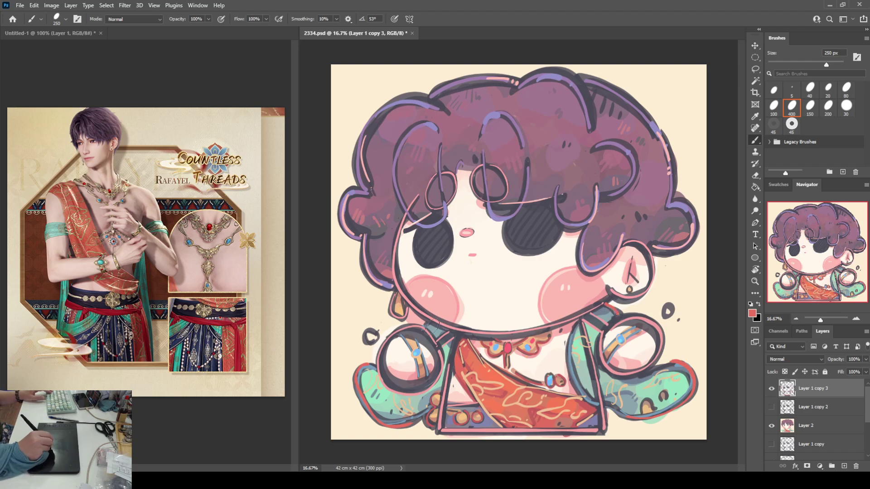
- Erase the stray small circles and dots beside both hands with the 400 px eraser, and return to the brush
key("e")
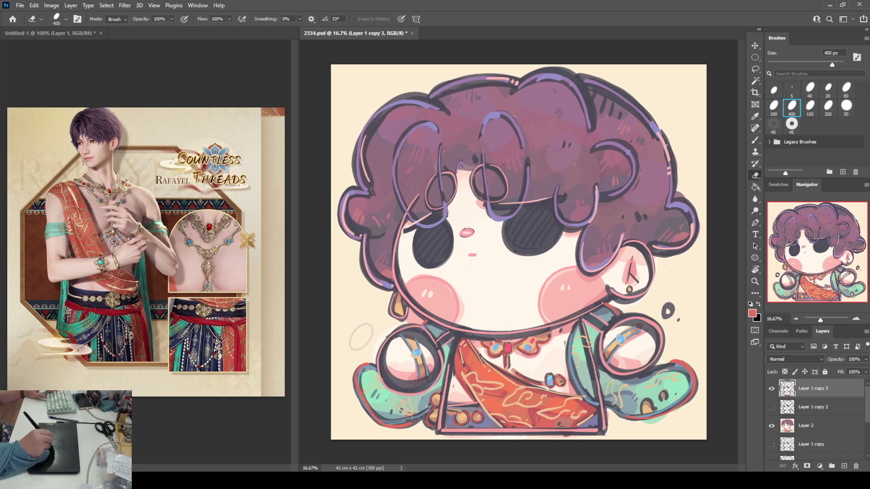
key("b")
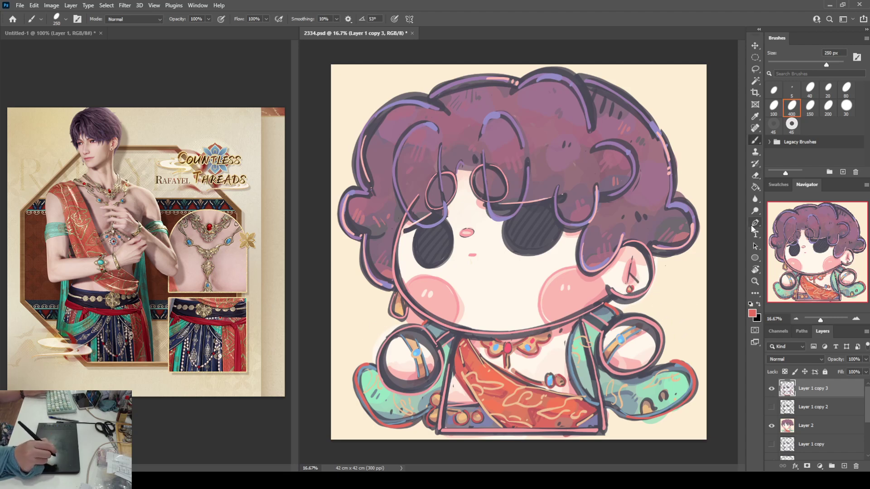
- Save the file, select the character's silhouette from the area outside its line art, and adjust the selection's edge
key("ctrl+s")
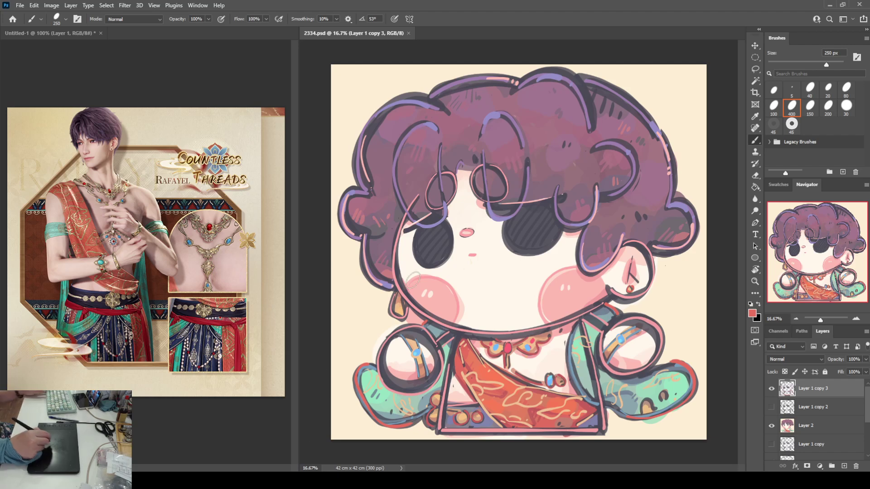
key("w")
left_click(678, 316)
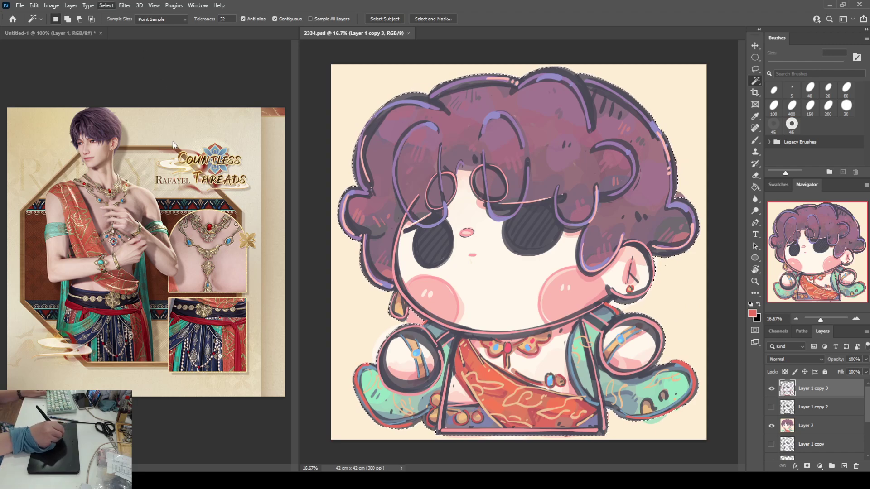
left_click(82, 166)
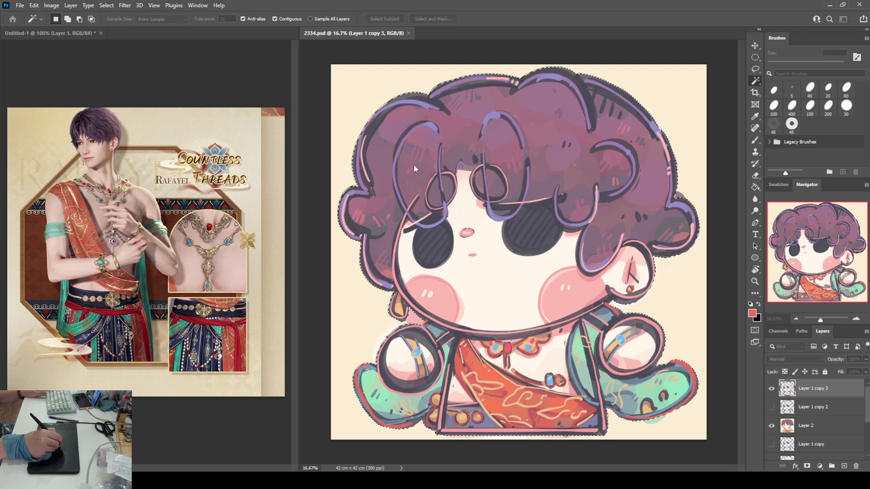
left_click(472, 147)
- Copy the silhouette area of Layer 2 to its own layer and hide the original Layer 2
left_click(802, 427)
key("ctrl+j")
left_click(770, 445)
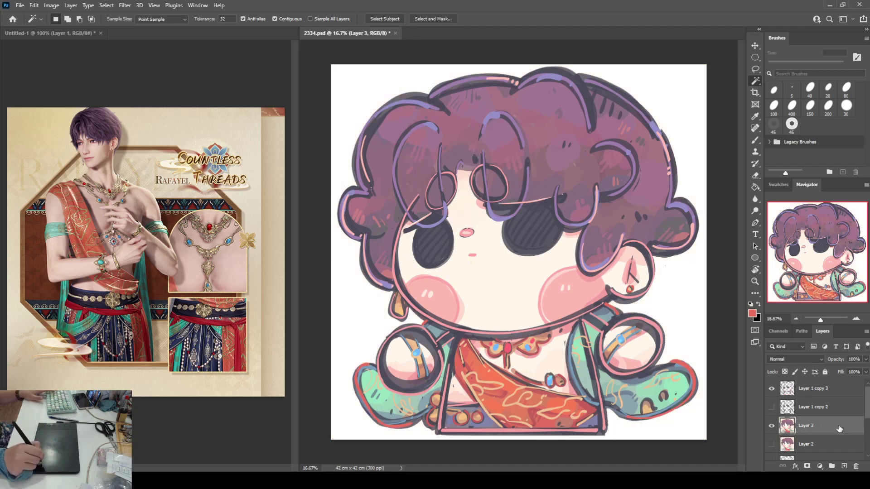
- Merge duplicates of the line-art and cut-out colour layers into one character layer, and hide the source layers
mouse_move(868, 413)
left_mouse_down()
mouse_move(863, 459)
mouse_move(866, 403)
left_mouse_up()
left_click(803, 390, "shift")
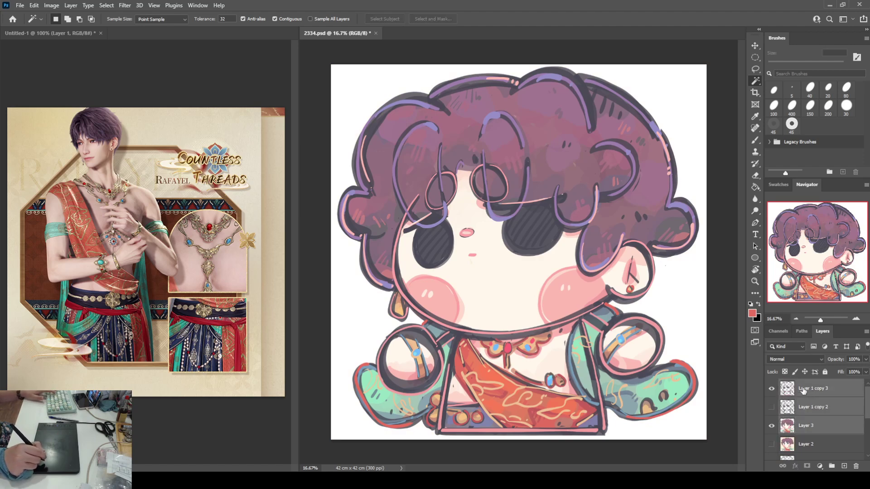
key("ctrl+j")
key("ctrl+e")
left_click(771, 412)
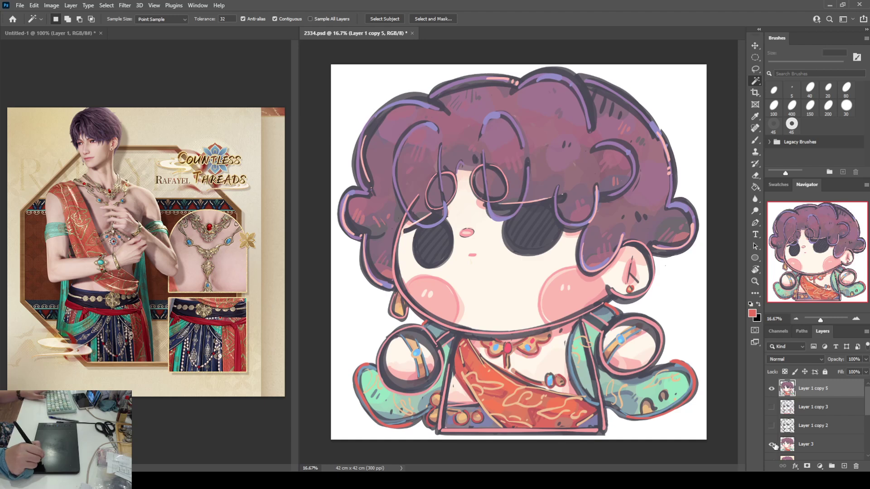
left_click(772, 444)
- Add a layer beneath the merged character, sample a grey-blue, enlarge the brush to 400 px, and undo the trial loop
left_click(843, 466, "ctrl")
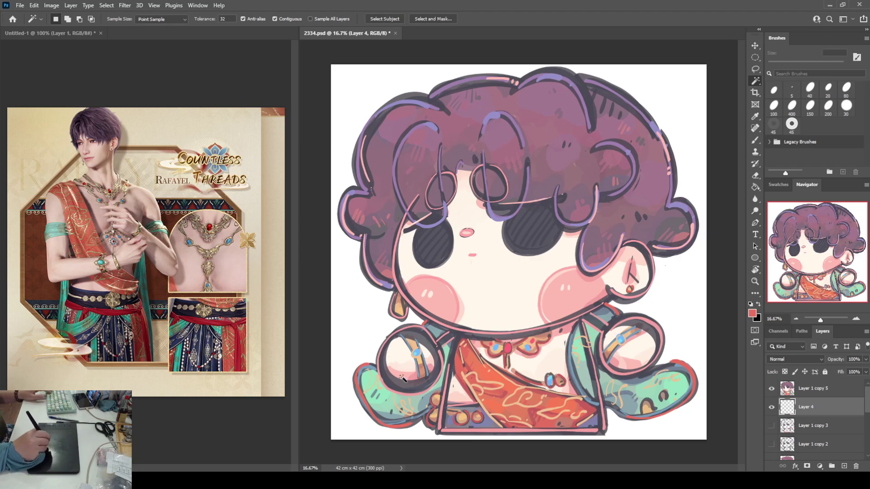
key("b")
left_click(376, 365, "alt")
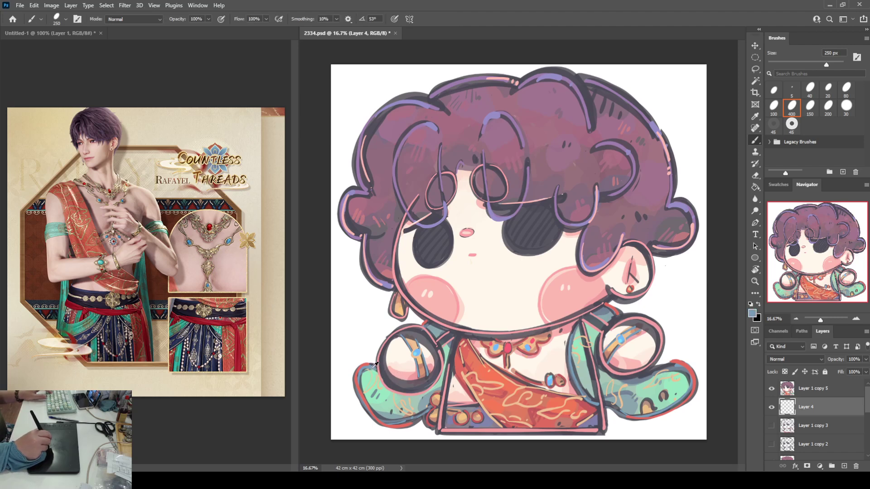
left_click_drag(358, 336, 383, 337)
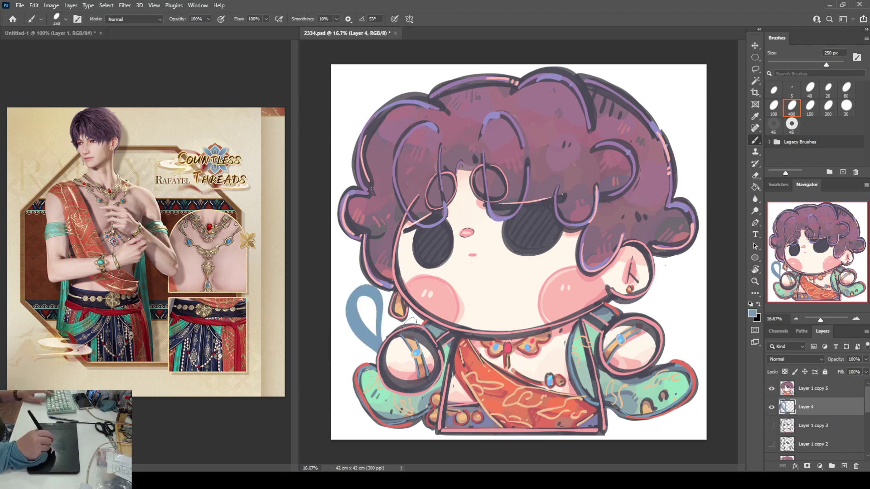
key("bracketright")
key("bracketright")
key("ctrl+z")
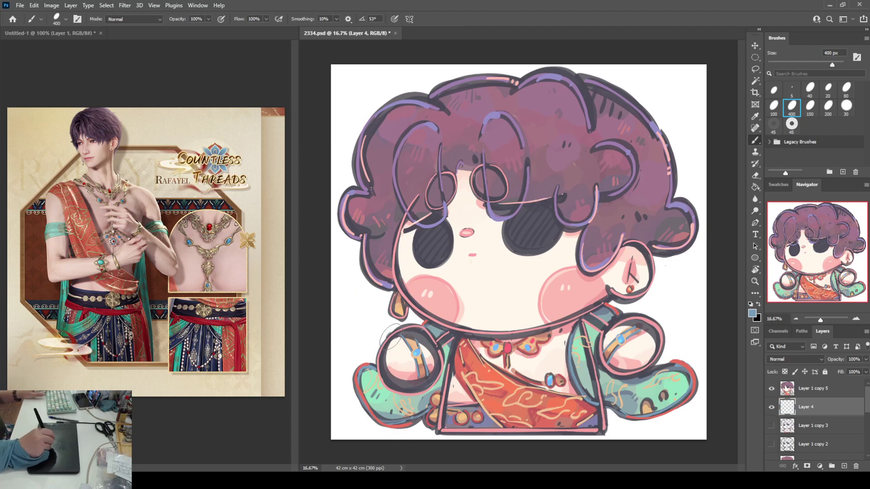
- Paint grey-blue decorative shapes behind both hands, with small marks and a dot beside the hair on the left
mouse_move(390, 335)
left_mouse_down()
mouse_move(352, 351)
mouse_move(376, 328)
left_mouse_up()
left_click_drag(655, 266, 632, 336)
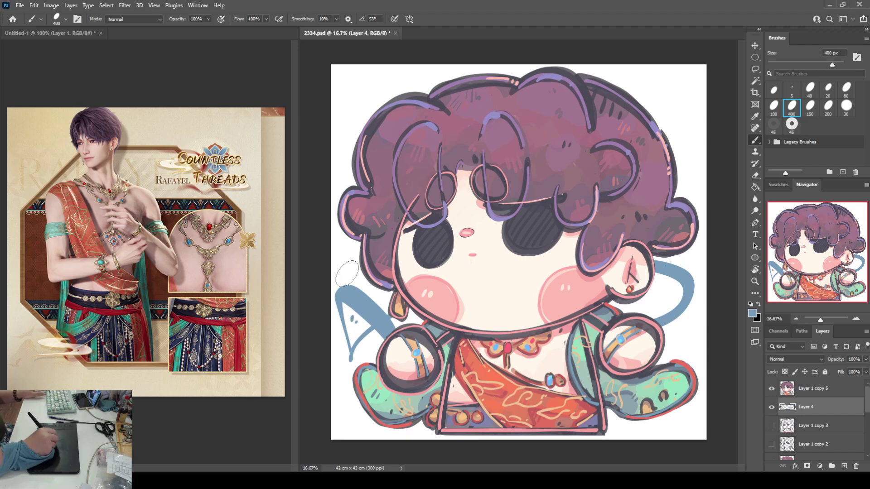
left_click_drag(341, 276, 356, 270)
left_click(343, 253)
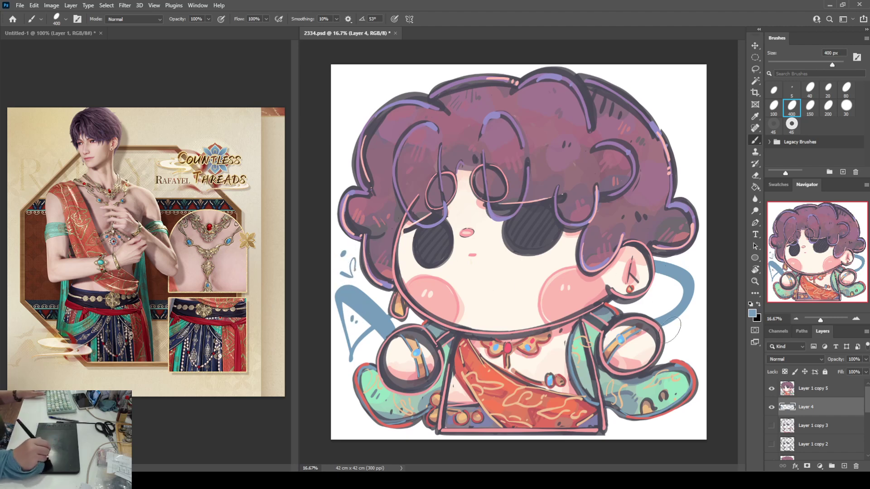
key("ctrl+z")
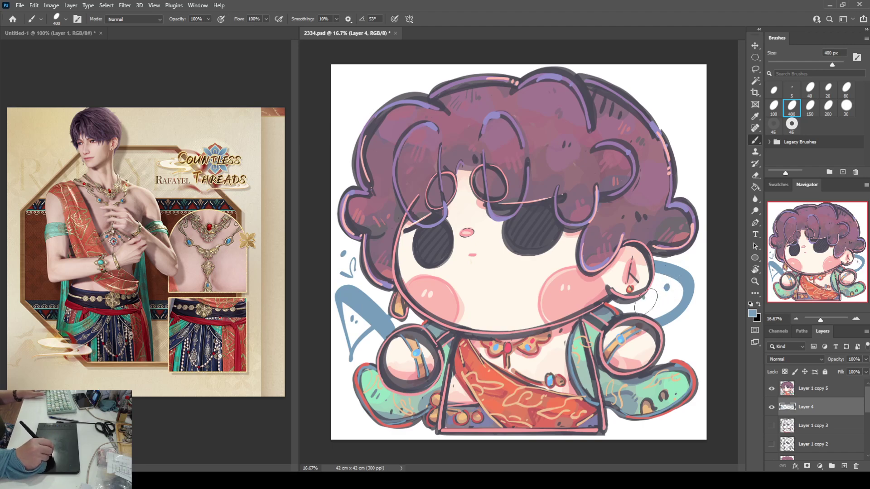
- Add a small squiggle and a dot around the blue curve on the right, undoing the unwanted strokes
mouse_move(644, 302)
left_mouse_down()
mouse_move(651, 315)
mouse_move(653, 305)
left_mouse_up()
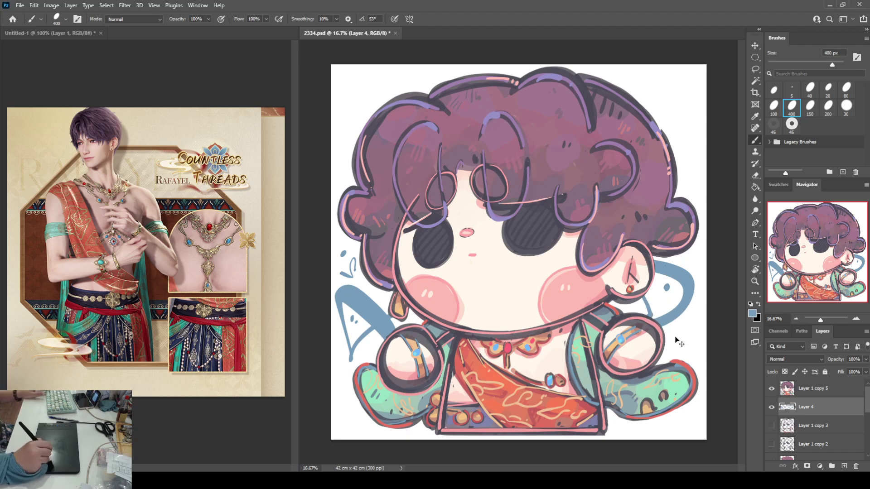
mouse_move(679, 340)
left_mouse_down()
mouse_move(672, 345)
mouse_move(679, 334)
mouse_move(691, 346)
mouse_move(684, 326)
mouse_move(694, 350)
mouse_move(682, 335)
mouse_move(695, 335)
left_mouse_up()
key("ctrl+z")
key("ctrl+z")
left_click(688, 260)
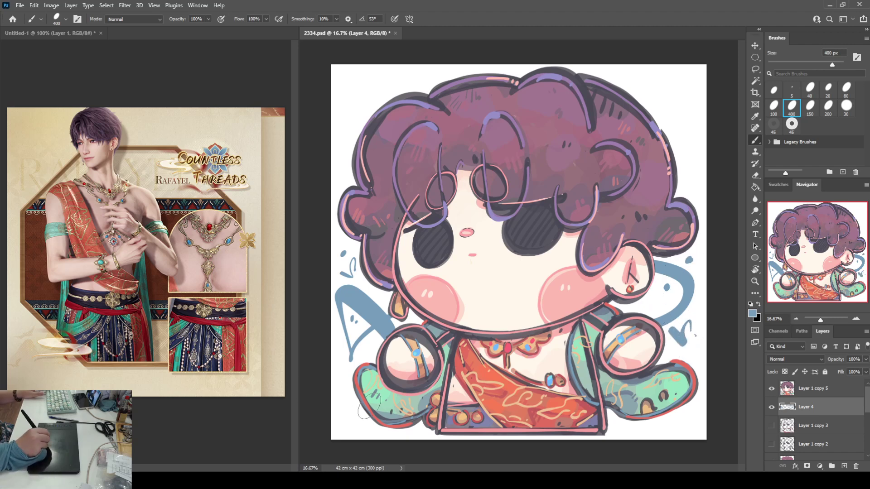
- Paint a blue curve around the left sleeve and a row of dots beneath the right sleeve
mouse_move(363, 379)
left_mouse_down()
mouse_move(345, 394)
mouse_move(376, 425)
left_mouse_up()
left_click_drag(662, 416, 684, 417)
left_click(684, 417)
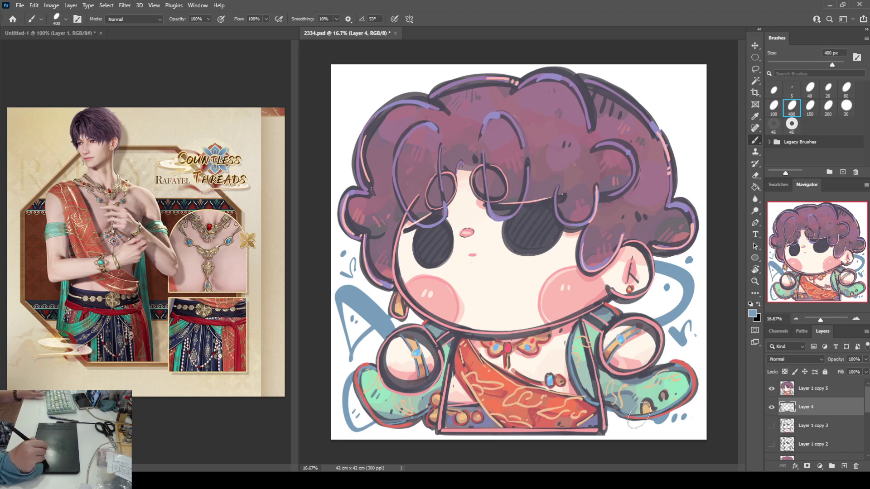
- Draw thin crossing blue strokes next to the dots beneath the right sleeve, undoing and redrawing them several times
left_click_drag(627, 424, 690, 390)
key("ctrl+z")
left_click_drag(627, 426, 689, 399)
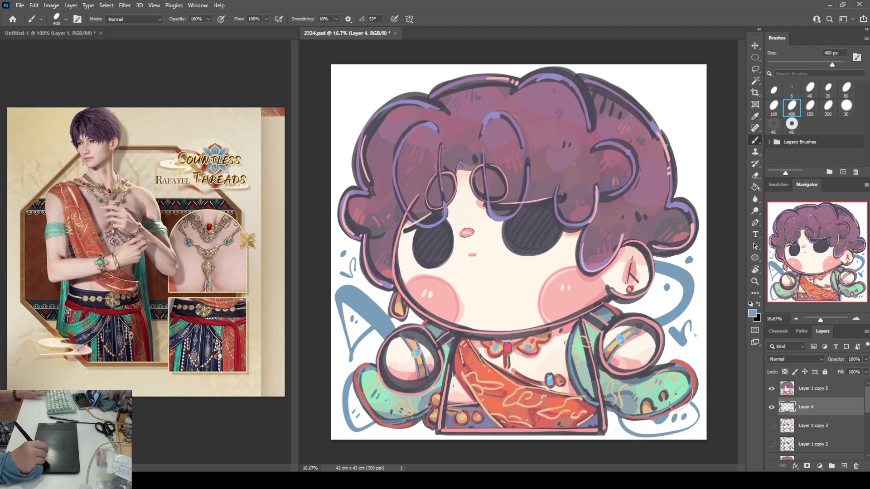
key("ctrl+z")
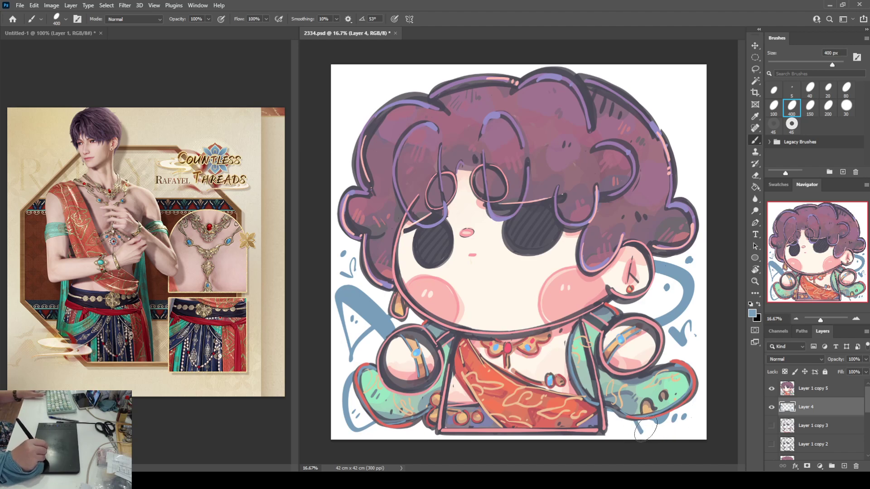
mouse_move(644, 421)
left_mouse_down()
mouse_move(636, 430)
mouse_move(686, 409)
left_mouse_up()
key("ctrl+z")
left_click_drag(622, 430, 693, 415)
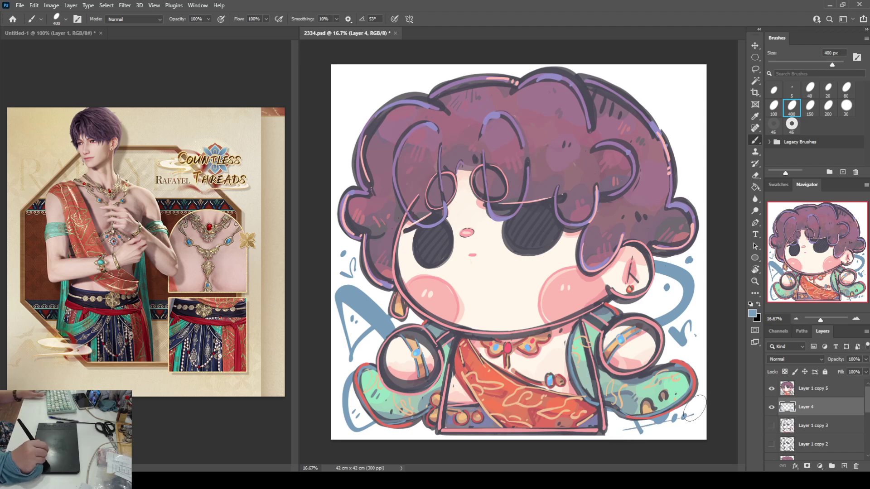
key("ctrl+z")
left_click_drag(619, 432, 691, 413)
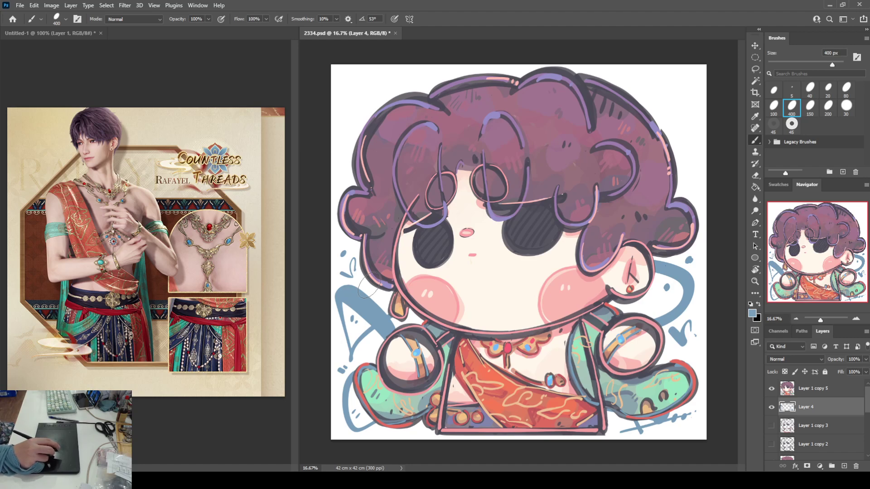
- Add short blue accent marks between the right hand and the canvas edge, undoing the unwanted strokes
key("e")
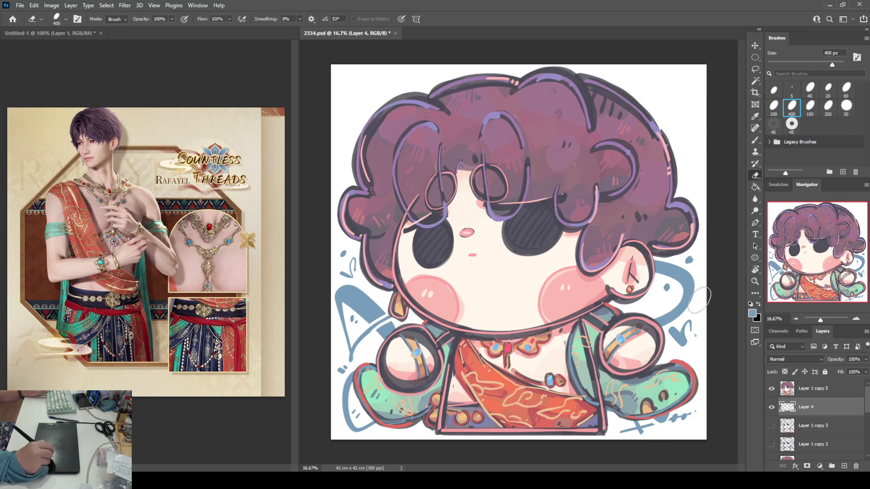
key("b")
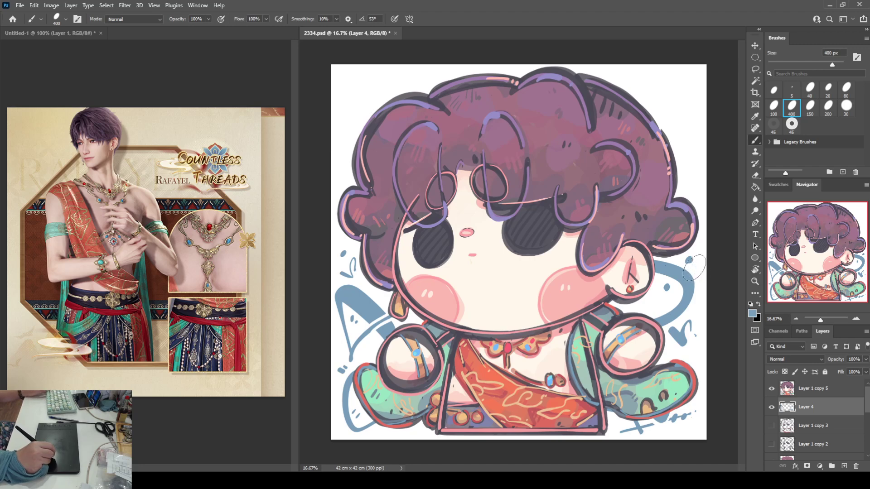
left_click_drag(698, 269, 696, 274)
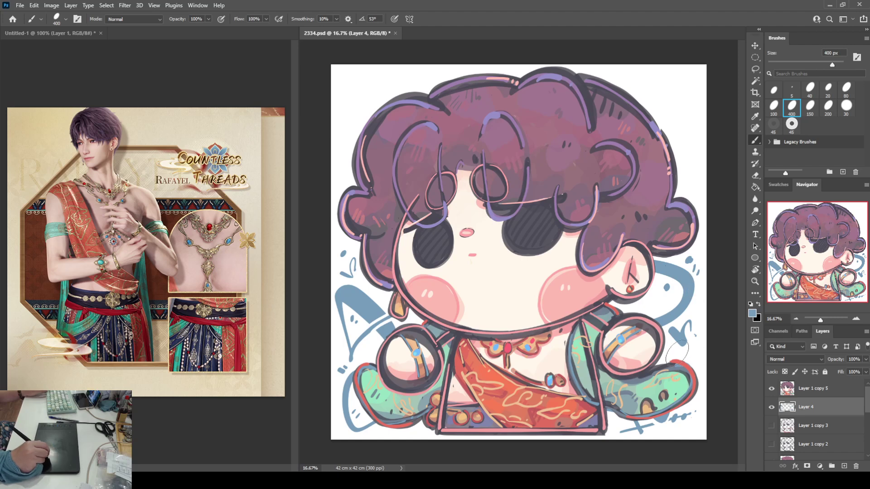
mouse_move(667, 353)
left_mouse_down()
mouse_move(690, 348)
mouse_move(694, 362)
mouse_move(692, 344)
left_mouse_up()
key("ctrl+z")
key("ctrl+z")
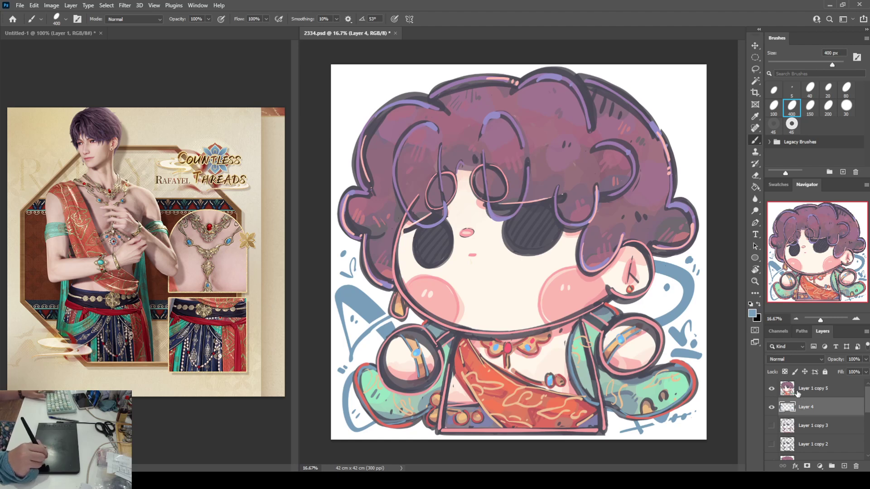
- Add another layer and fill it with a linear gradient running from grey-blue down to white
left_click(843, 466)
key("g")
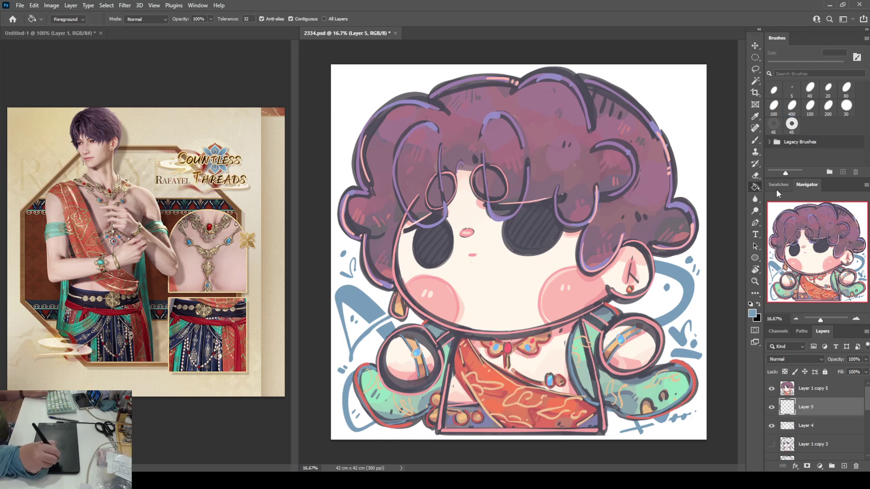
key("shift+g")
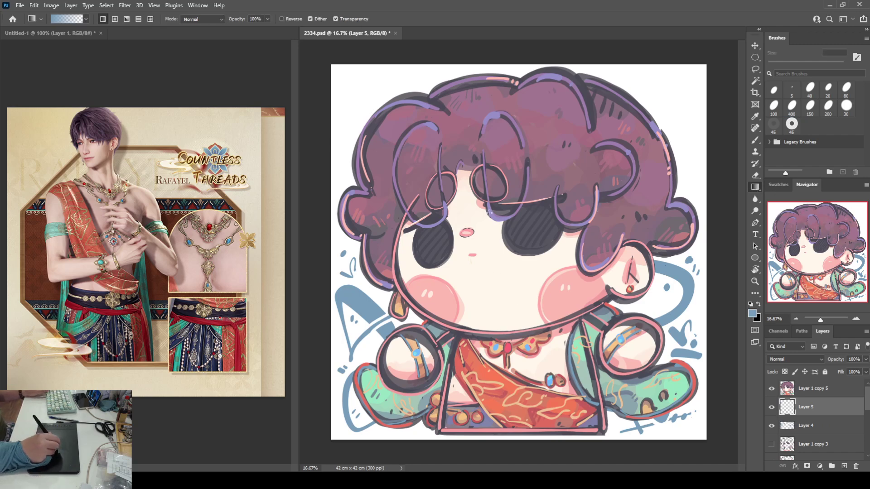
left_click_drag(488, 212, 505, 452)
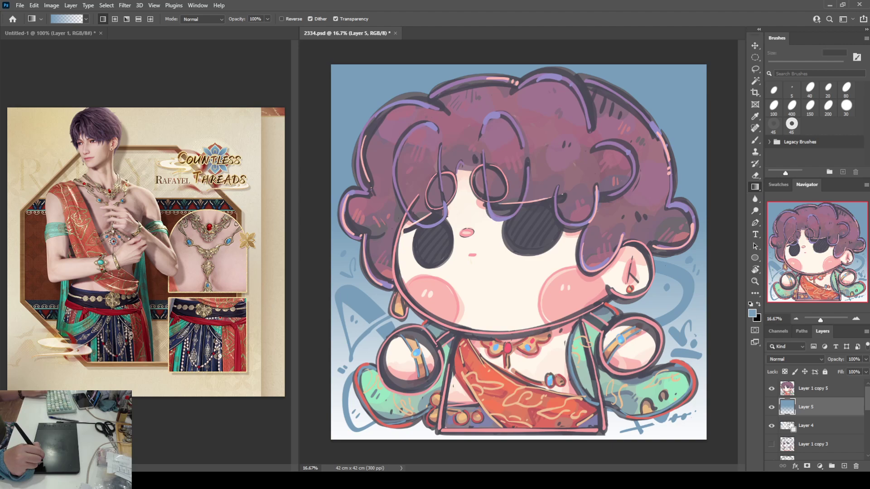
- Copy the gradient within the shape of Layer 4's strokes to a separate layer, and hide Layers 5 and 4
left_click(789, 425, "ctrl")
key("ctrl+j")
left_click_drag(771, 444, 771, 426)
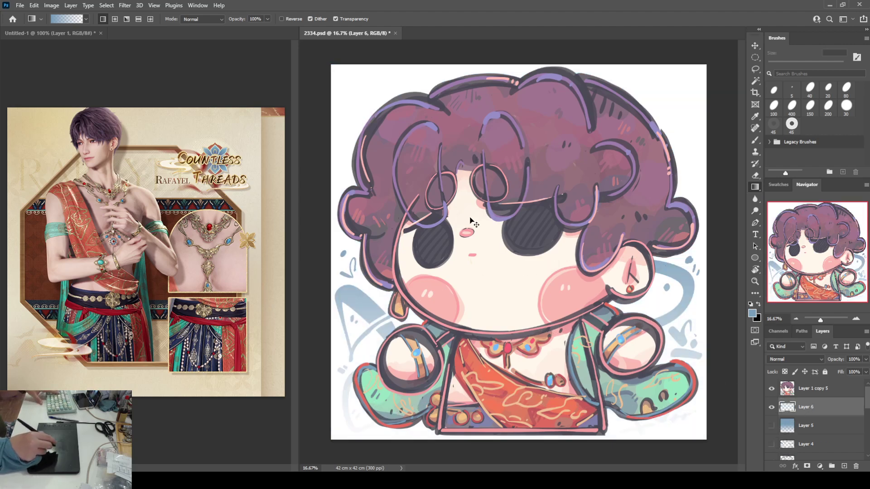
- Shift the colour of the gradient background strokes to a pale teal, and return to the Gradient tool
key("i")
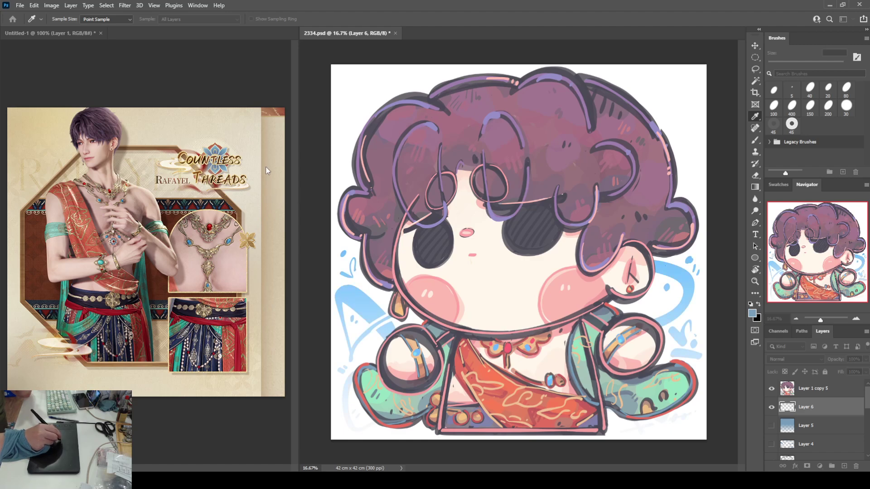
mouse_move(262, 166)
left_mouse_down()
mouse_move(253, 167)
mouse_move(273, 168)
left_mouse_up()
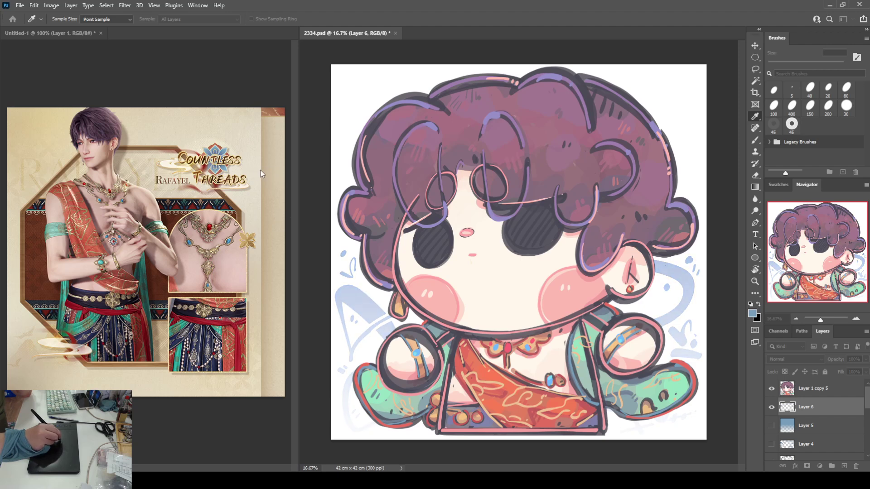
left_click_drag(271, 167, 257, 168)
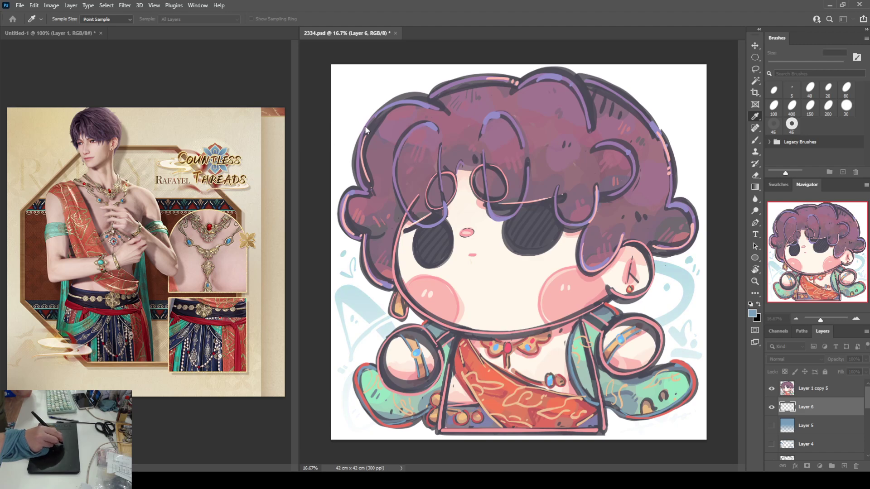
key("g")
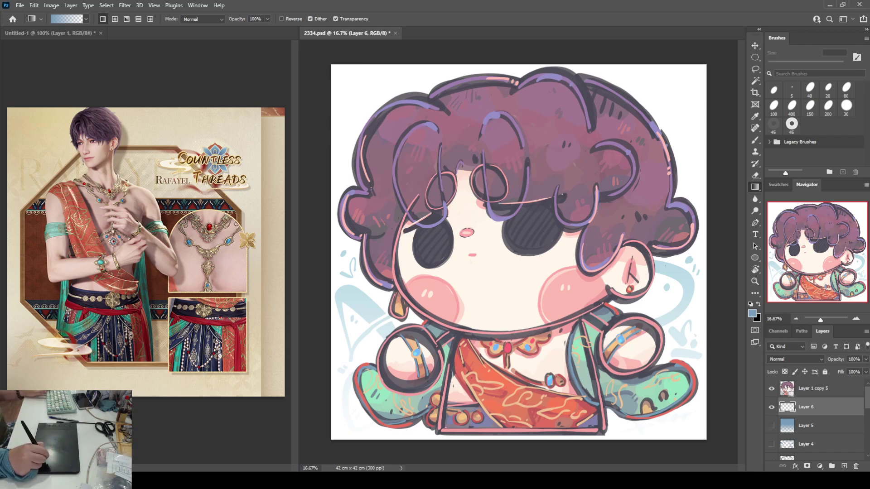
- Load the character's silhouette as a selection and expand it slightly beyond the outline
left_click(788, 407, "ctrl")
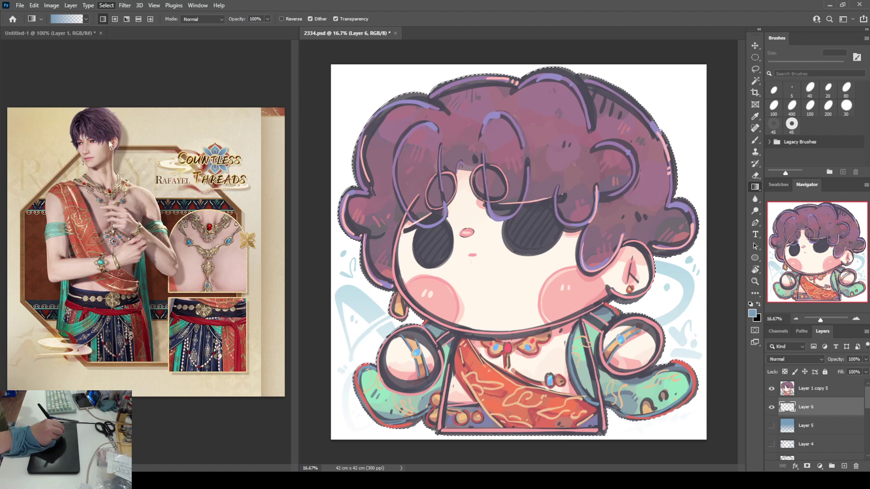
left_click(74, 160)
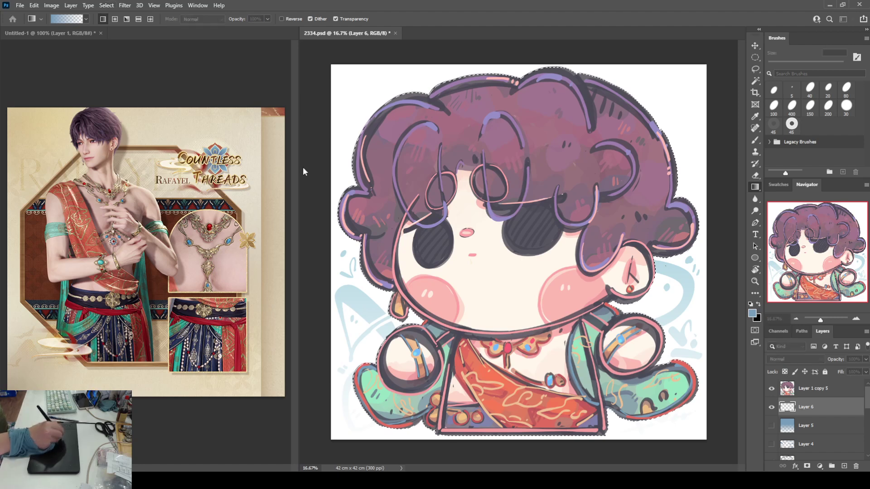
left_click(487, 153)
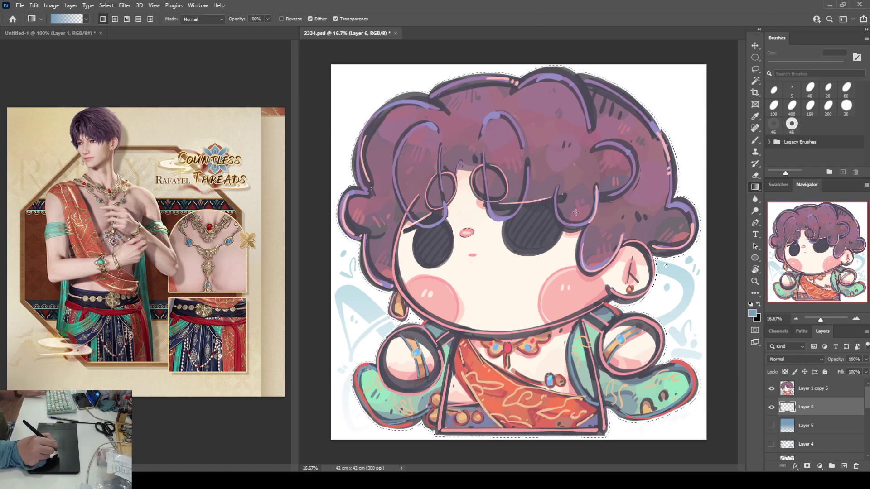
- Clear the selection, then place a visible line-art layer at the top of the stack and reinforce it by merging in its duplicate
key("ctrl+d")
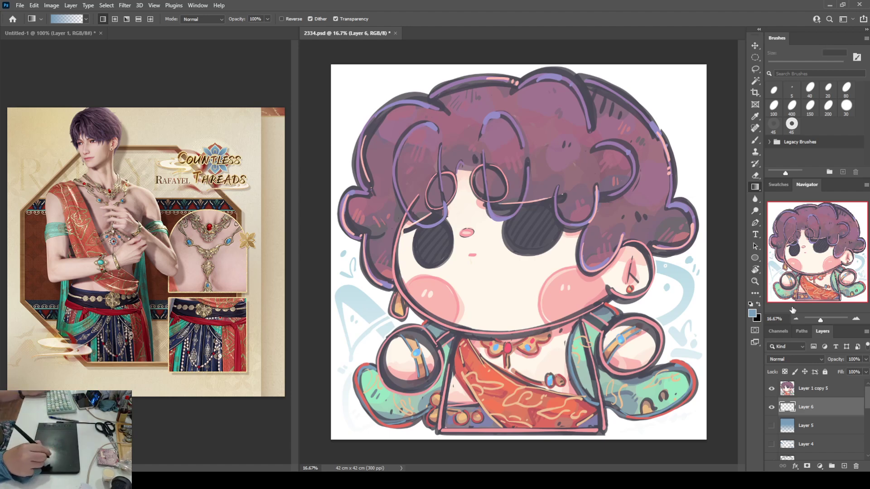
left_click(794, 395)
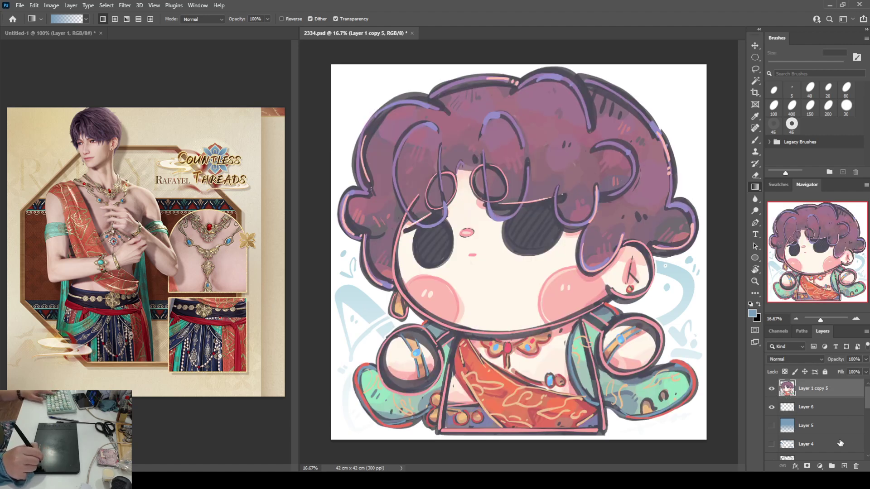
scroll(851, 432, "down", 3)
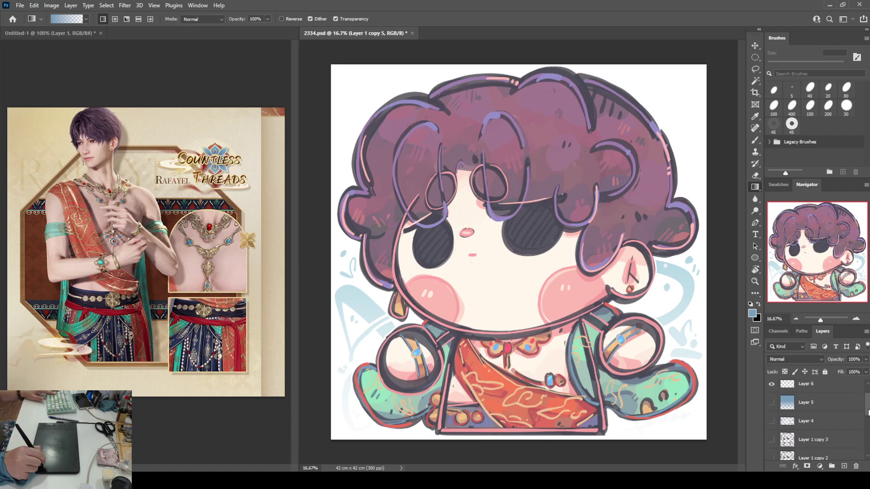
left_click(859, 427)
left_click_drag(860, 427, 820, 384)
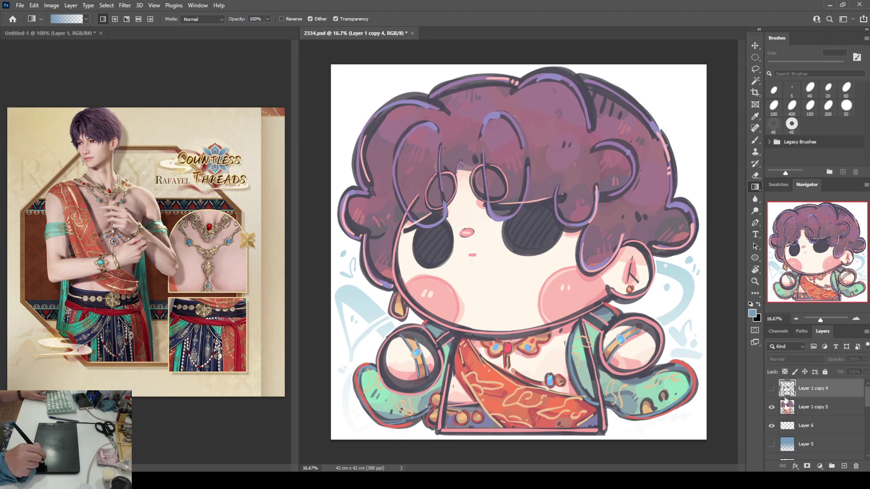
left_click(772, 390)
key("ctrl+j")
key("ctrl+e")
- Scale the line-art copy down to about 12.9% and fit it into the upper-right corner of the canvas
key("ctrl+t")
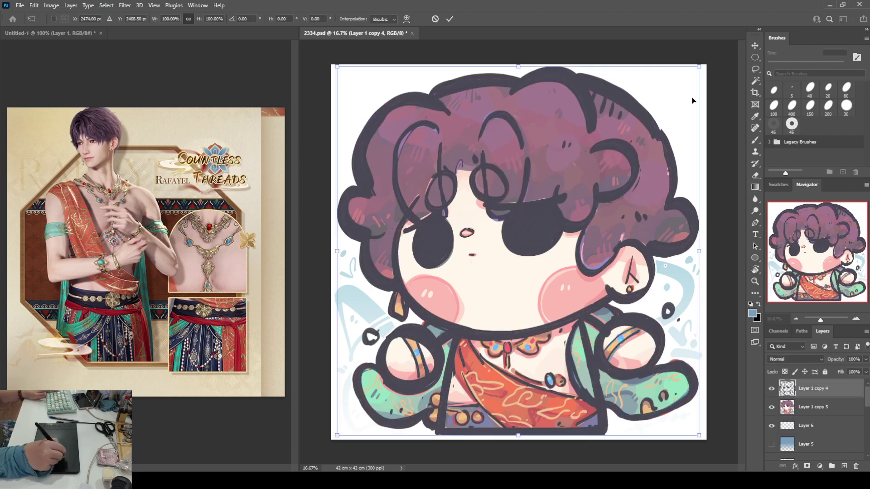
mouse_move(698, 70)
left_mouse_down()
mouse_move(390, 381)
mouse_move(702, 76)
mouse_move(694, 78)
left_mouse_up()
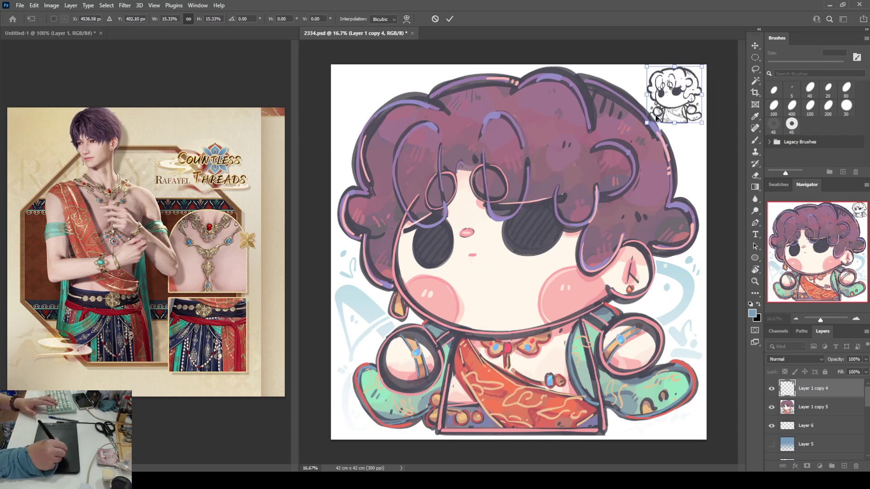
left_click_drag(647, 122, 655, 114)
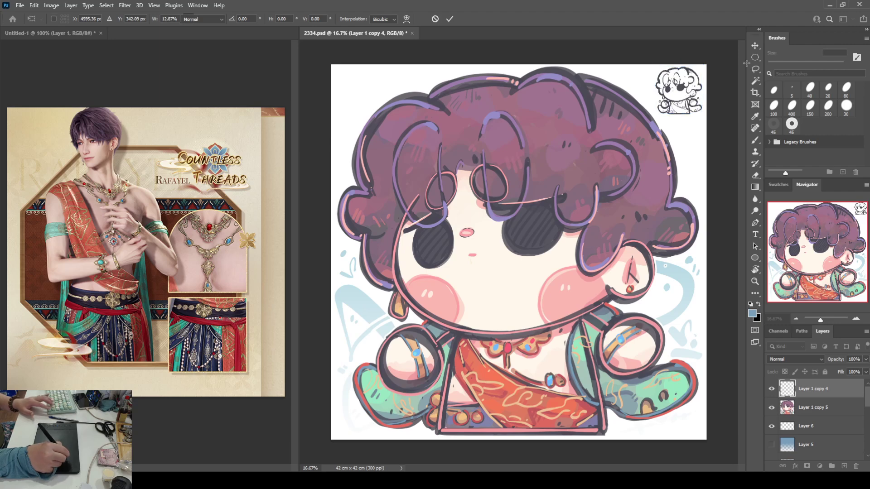
left_click(755, 46)
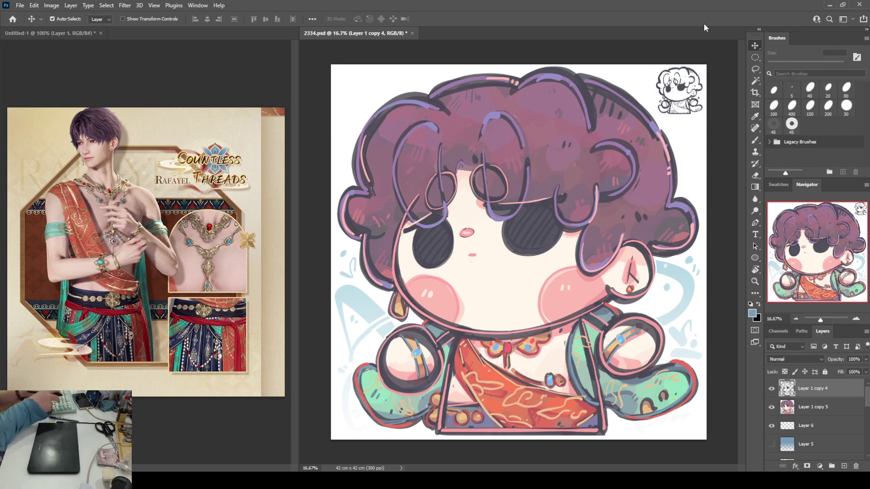
- On the coloured character layer, paint over the stray mark below the mouth with the face's cream skin colour
key("ctrl+plus")
key("ctrl+plus")
key("ctrl+plus")
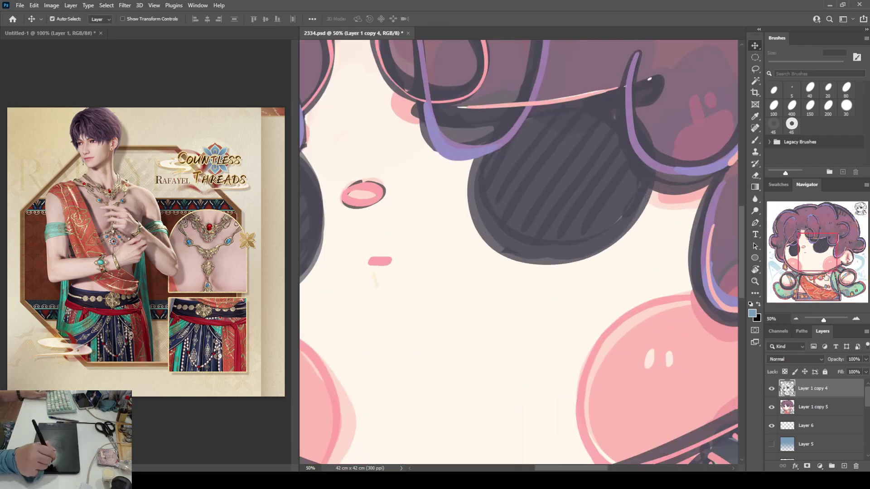
left_click(802, 413)
key("b")
left_click(398, 297, "alt")
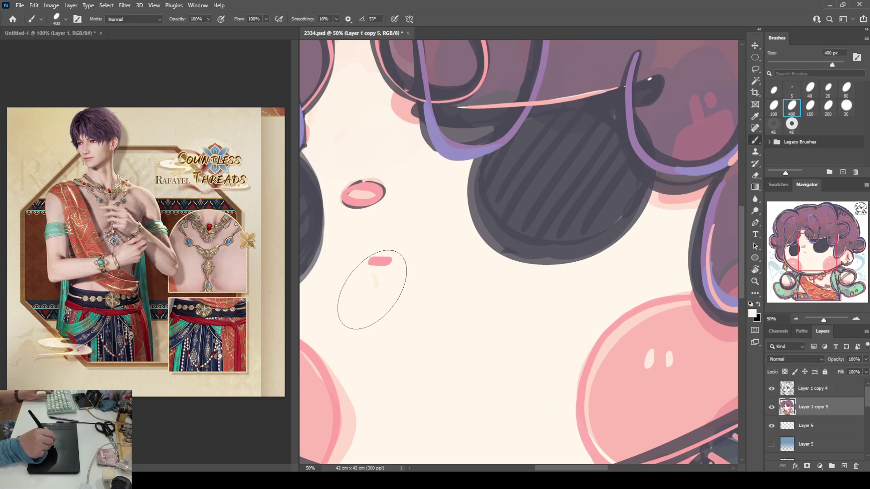
left_click_drag(373, 291, 379, 282)
- On a new layer, hand-letter 2334 below the miniature line art with a 125 px brush in dark grey
mouse_move(806, 255)
left_mouse_down()
mouse_move(793, 255)
mouse_move(824, 244)
mouse_move(840, 222)
left_mouse_up()
left_click_drag(616, 277, 565, 295)
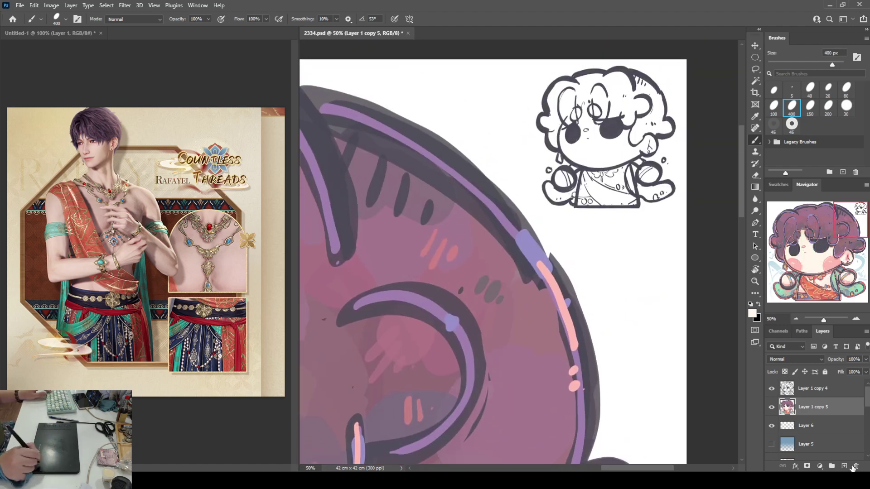
left_click(845, 468)
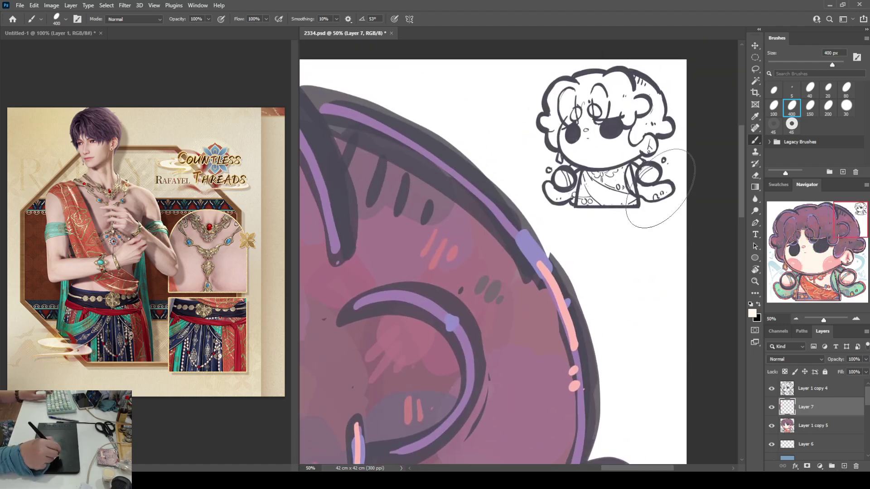
key("bracketleft")
key("bracketleft")
key("bracketleft")
key("bracketleft")
key("bracketleft")
key("bracketleft")
key("bracketleft")
key("bracketleft")
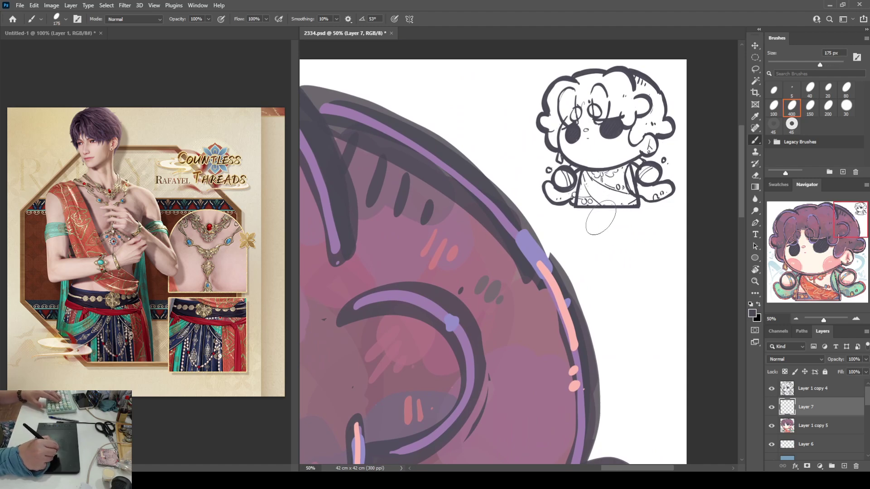
key("ctrl+plus")
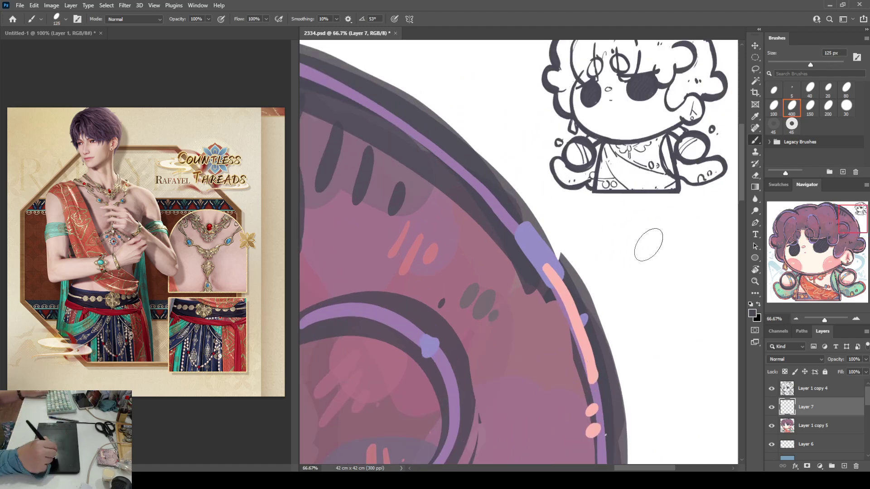
mouse_move(638, 249)
left_mouse_down()
mouse_move(571, 224)
mouse_move(549, 235)
mouse_move(564, 227)
left_mouse_up()
key("ctrl+z")
mouse_move(565, 211)
left_mouse_down()
mouse_move(575, 230)
mouse_move(591, 200)
mouse_move(599, 216)
mouse_move(591, 233)
left_mouse_up()
mouse_move(611, 195)
left_mouse_down()
mouse_move(630, 218)
mouse_move(618, 206)
mouse_move(616, 233)
left_mouse_up()
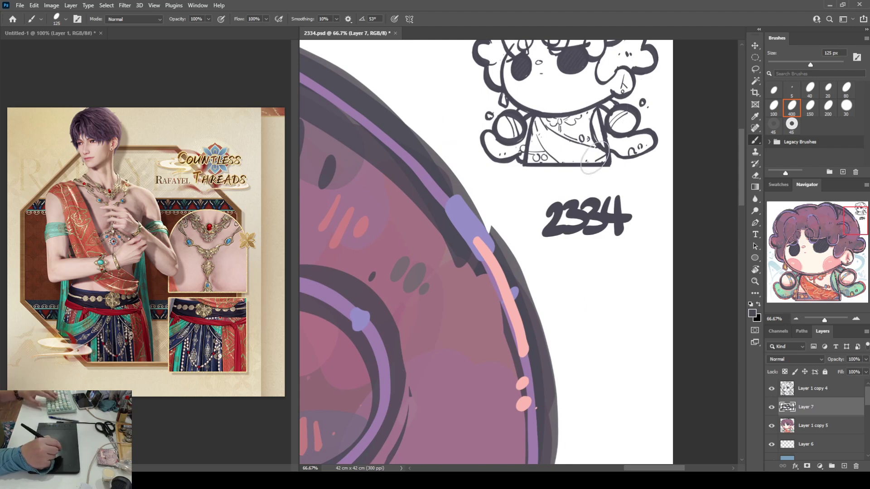
- Hand-letter smaller signature lines above and below the 2334 with the brush reduced to about 50 px
key("bracketleft")
key("bracketleft")
key("bracketleft")
key("bracketleft")
key("bracketleft")
key("bracketleft")
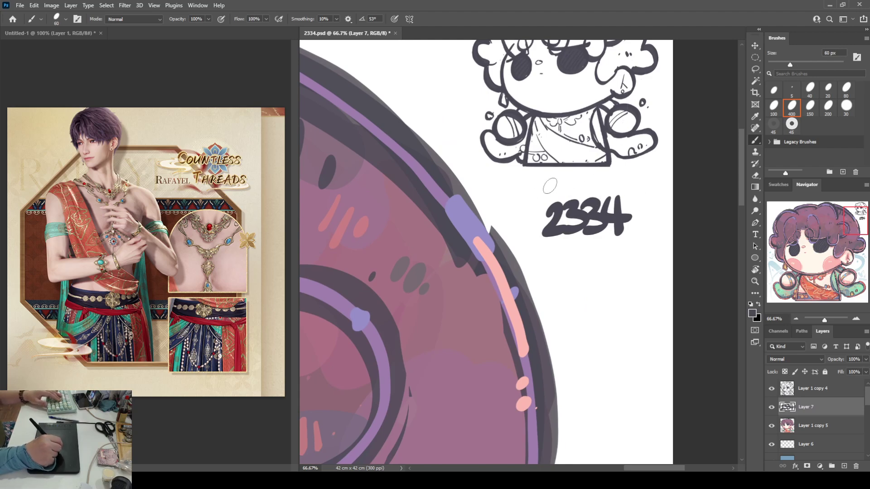
mouse_move(545, 187)
left_mouse_down()
mouse_move(553, 197)
mouse_move(579, 195)
left_mouse_up()
key("ctrl+z")
mouse_move(582, 186)
left_mouse_down()
mouse_move(586, 197)
mouse_move(609, 192)
mouse_move(605, 197)
left_mouse_up()
mouse_move(560, 238)
left_mouse_down()
mouse_move(553, 252)
mouse_move(582, 241)
mouse_move(584, 250)
mouse_move(592, 237)
mouse_move(611, 247)
left_mouse_up()
left_click_drag(617, 236, 625, 247)
mouse_move(562, 253)
left_mouse_down()
mouse_move(559, 264)
mouse_move(570, 258)
mouse_move(577, 266)
left_mouse_up()
mouse_move(584, 256)
left_mouse_down()
mouse_move(612, 251)
mouse_move(601, 261)
mouse_move(616, 255)
mouse_move(623, 265)
mouse_move(613, 254)
mouse_move(630, 263)
left_mouse_up()
key("ctrl+minus")
key("ctrl+minus")
key("ctrl+minus")
key("ctrl+minus")
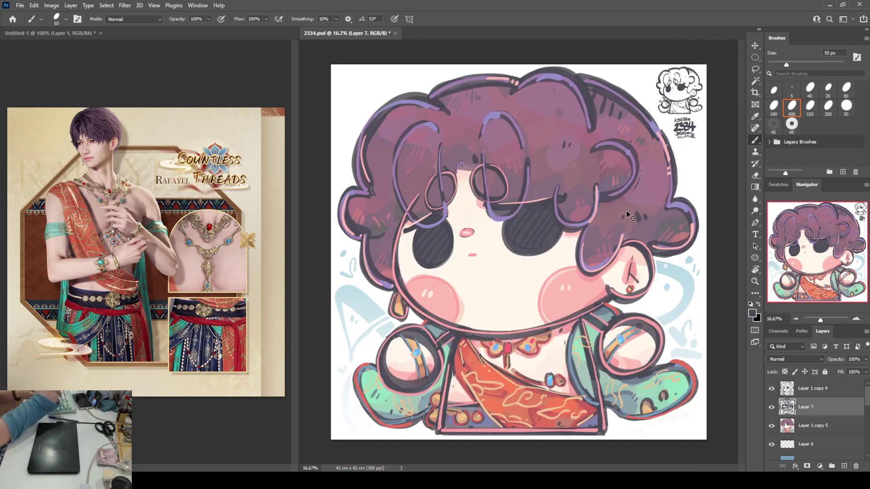
- Enlarge the signature lettering to about 139% and nudge it slightly left and up beneath the miniature line art
key("ctrl+t")
left_click_drag(696, 141, 705, 147)
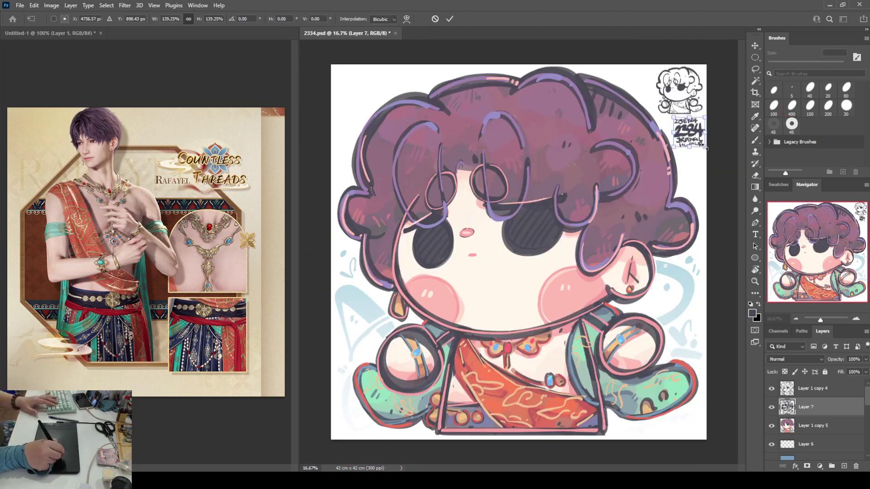
key("Return")
key("b")
left_click(755, 45)
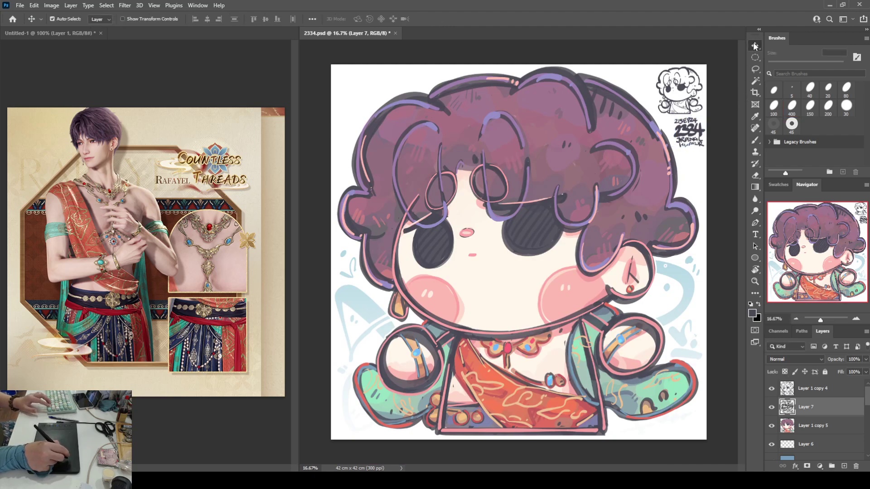
key("shift+Left")
key("shift+Left")
key("shift+Left")
key("shift+Up")
key("shift+Up")
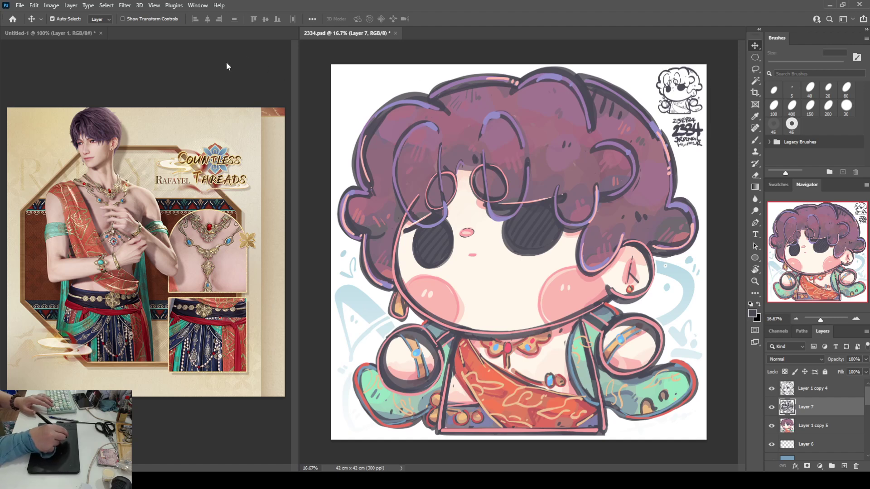